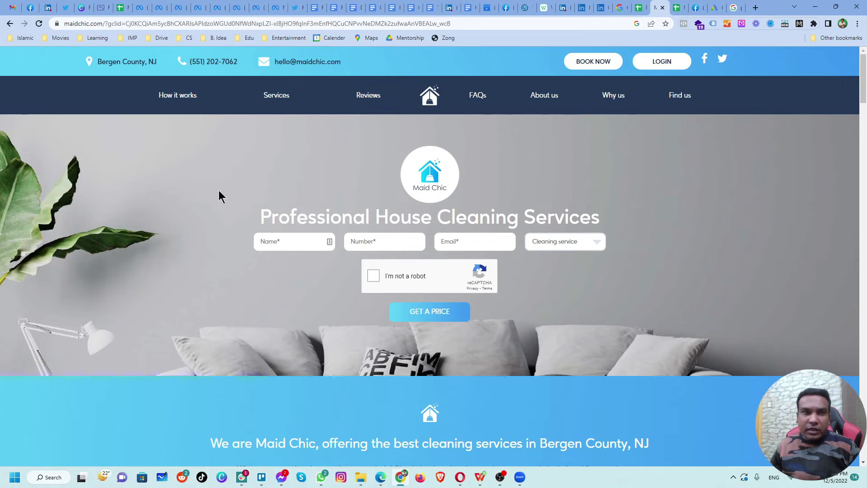
Step: Look through the Maid Chic homepage, covering its cleaning services, service area, reasons to choose it and FAQs
scroll(319, 299, "down", 15)
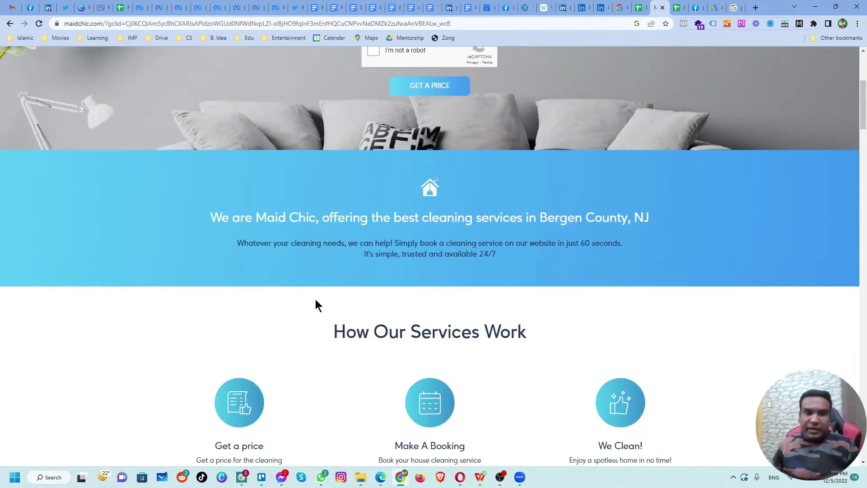
scroll(317, 304, "down", 20)
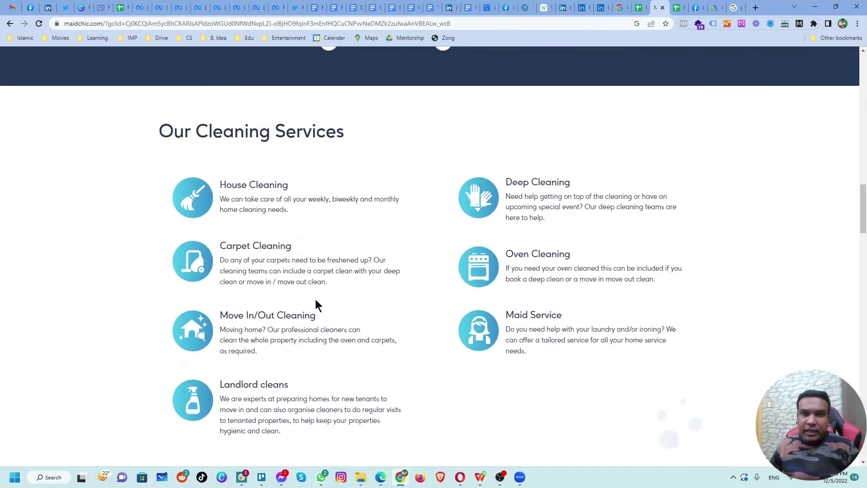
scroll(318, 296, "down", 8)
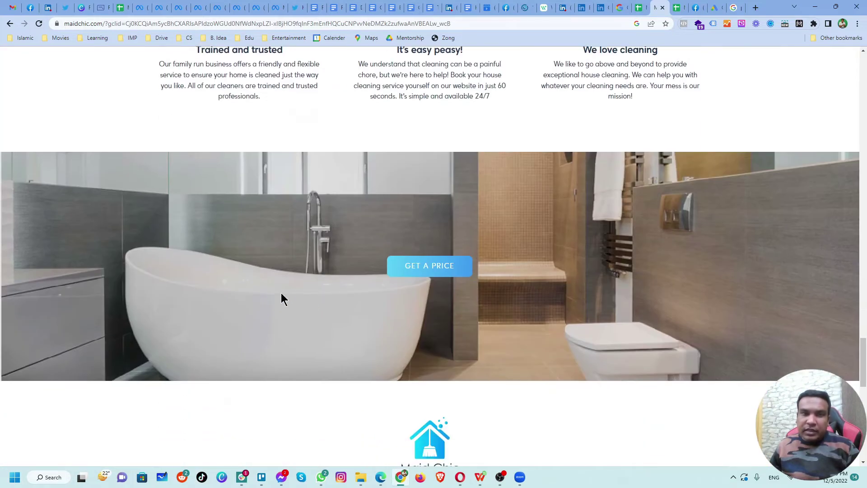
scroll(280, 296, "up", 20)
scroll(277, 294, "up", 15)
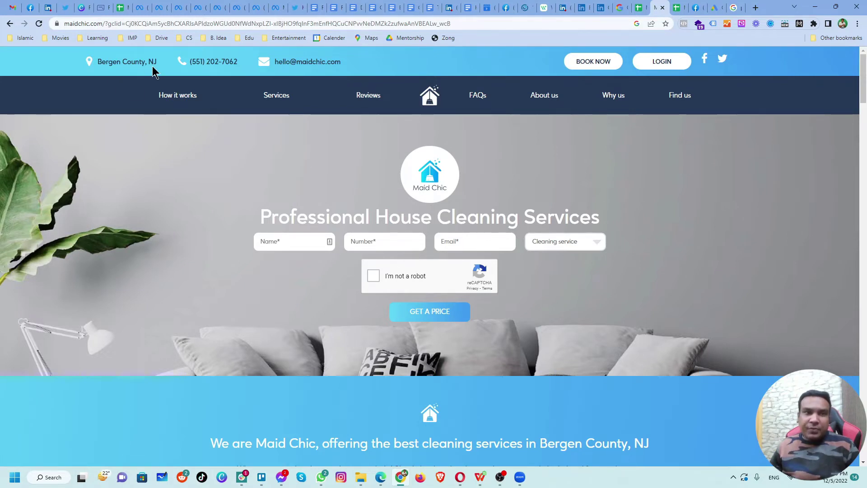
scroll(221, 197, "down", 20)
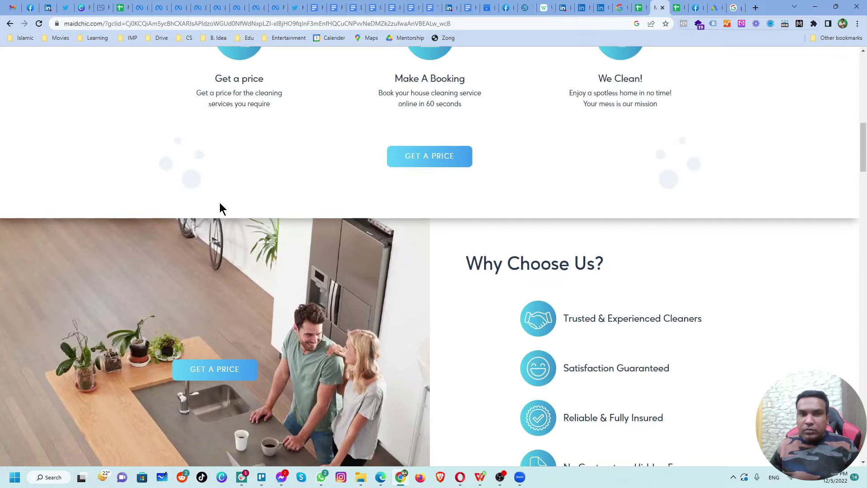
scroll(221, 208, "down", 15)
scroll(221, 212, "up", 15)
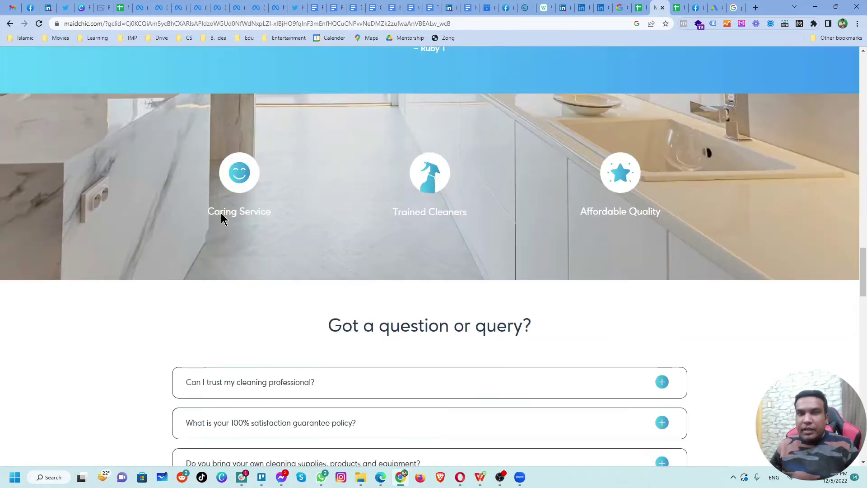
scroll(221, 213, "up", 20)
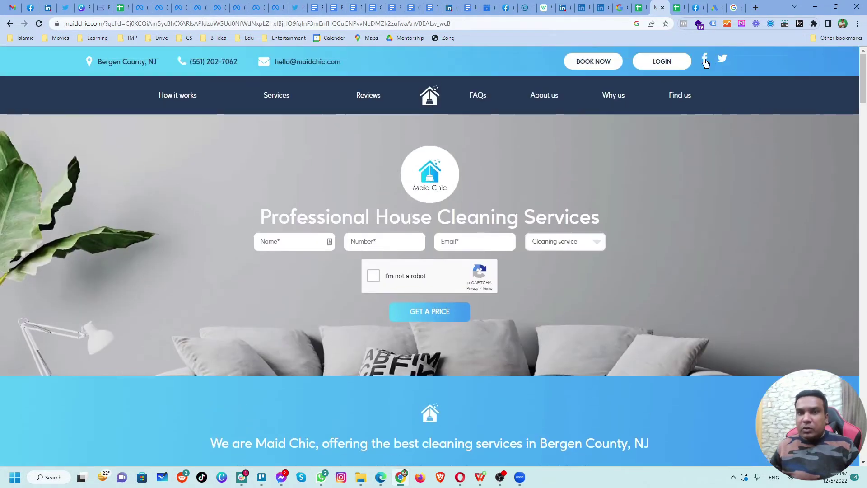
Step: Switch to the Maid Chic Search Campaign spreadsheet, open the Raw Keywords sheet and widen the Keywords column
left_click(676, 12)
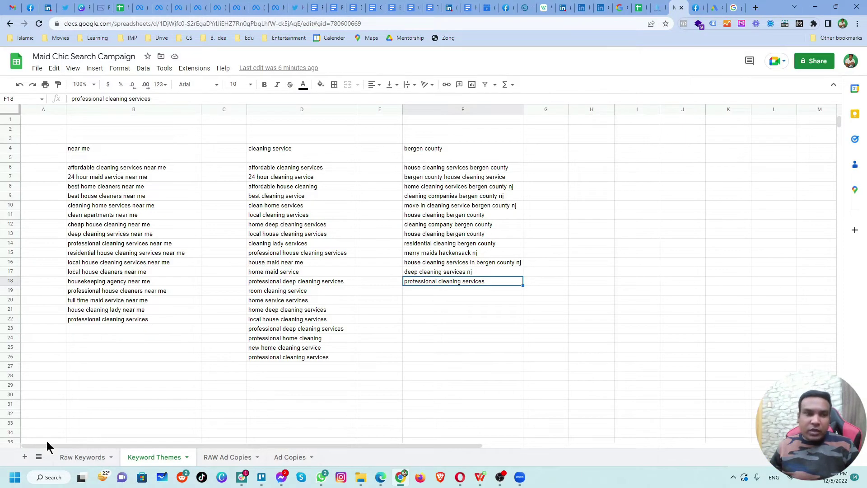
left_click(71, 458)
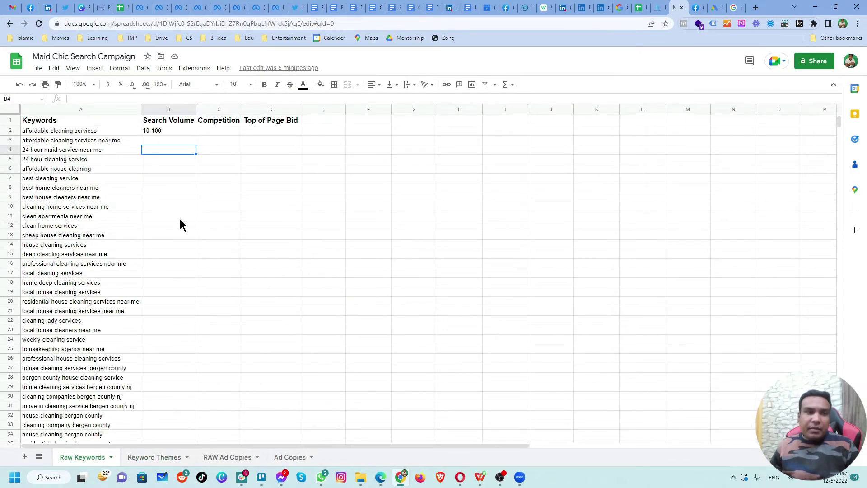
left_click_drag(141, 109, 165, 110)
scroll(124, 136, "down", 5)
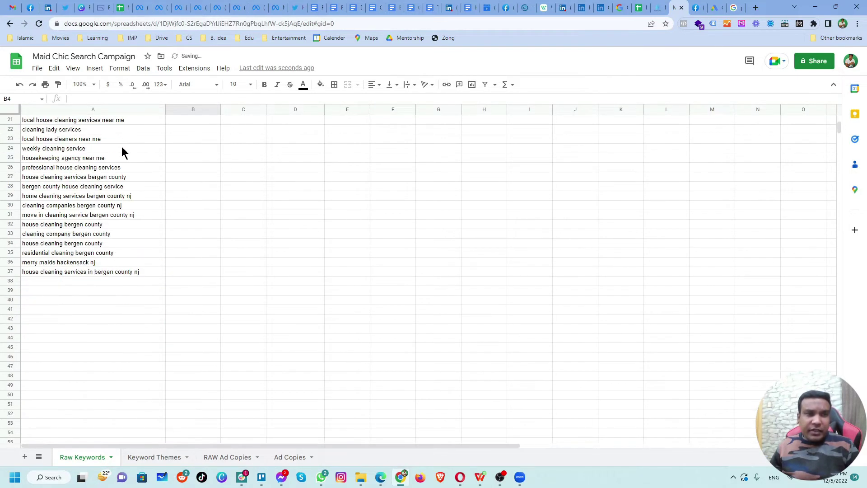
scroll(121, 161, "up", 5)
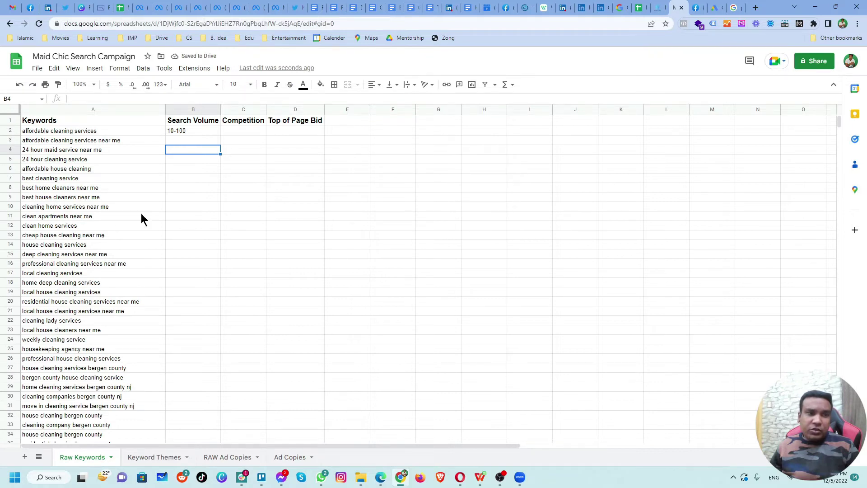
Step: Examine the Search Volume, Competition and Top of Page Bid columns beside the keywords, highlighting B2:D13
left_click_drag(194, 131, 283, 236)
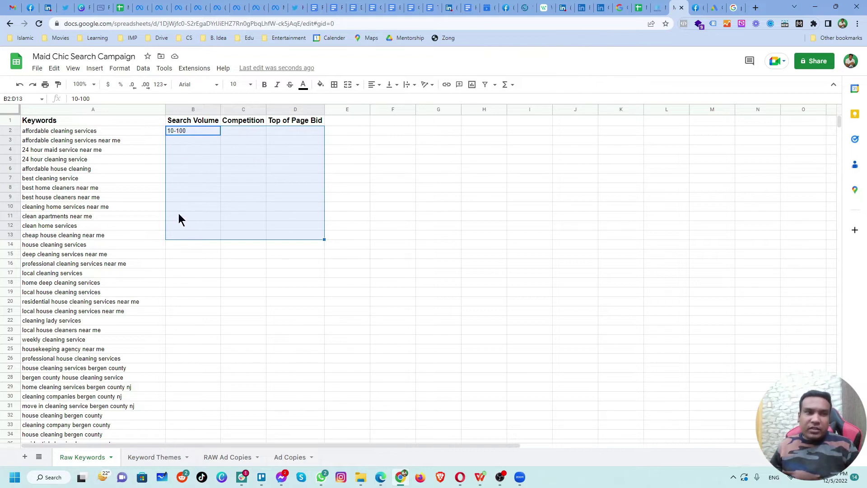
scroll(89, 246, "down", 4)
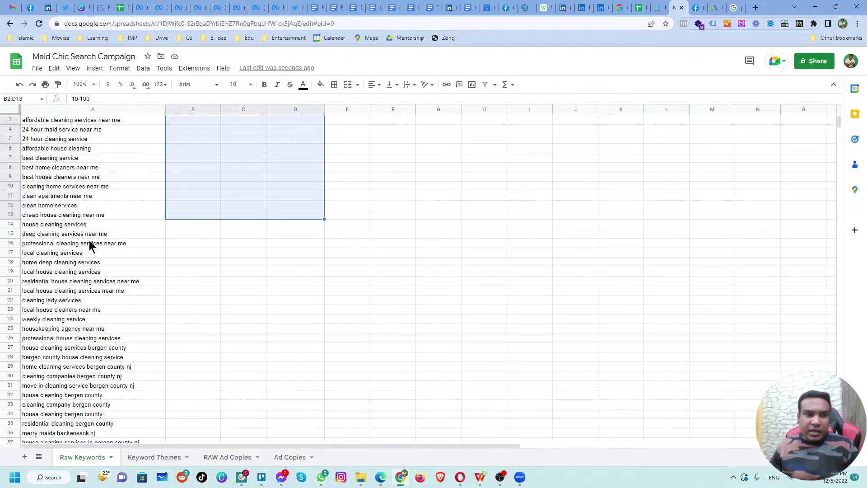
scroll(88, 247, "up", 4)
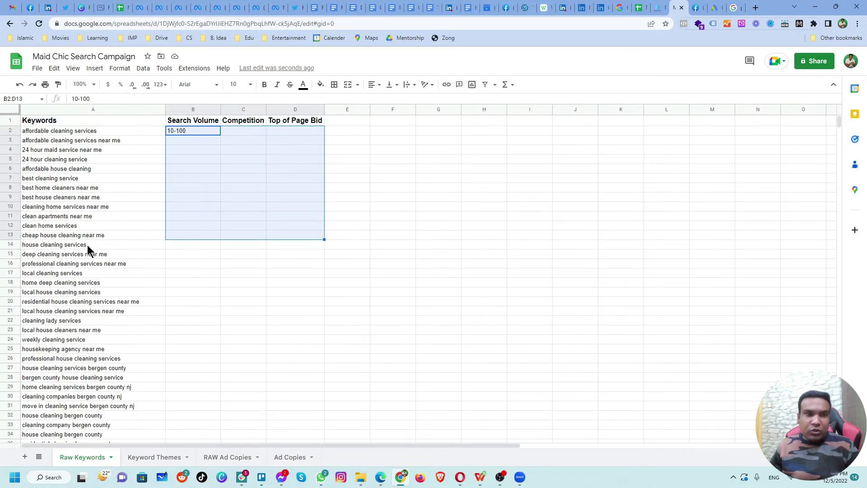
Step: Copy the keywords in cells A2:A25 of the Raw Keywords sheet
left_click_drag(87, 129, 113, 344)
scroll(99, 273, "down", 1)
scroll(100, 273, "down", 1)
scroll(99, 276, "up", 2)
key("ctrl+c")
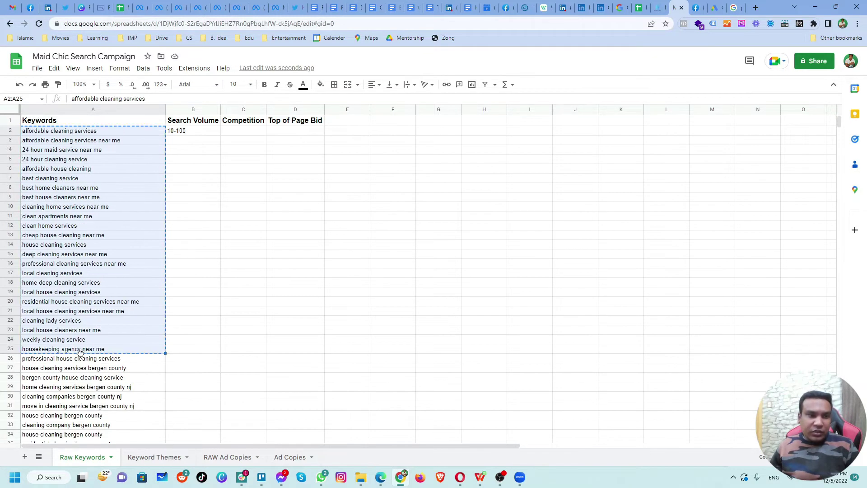
Step: Read through the whole raw keyword list, comparing general service terms with the "near me" and Bergen County variants
left_click(116, 291)
scroll(113, 307, "down", 3)
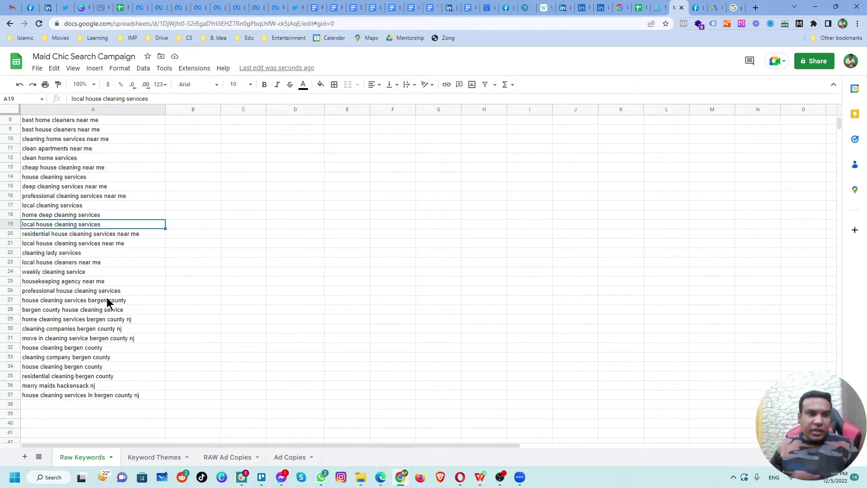
scroll(107, 301, "up", 3)
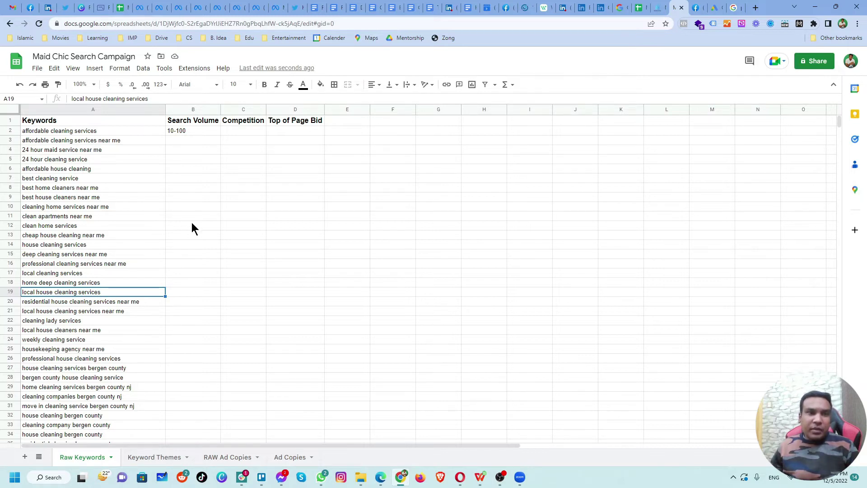
left_click(117, 131)
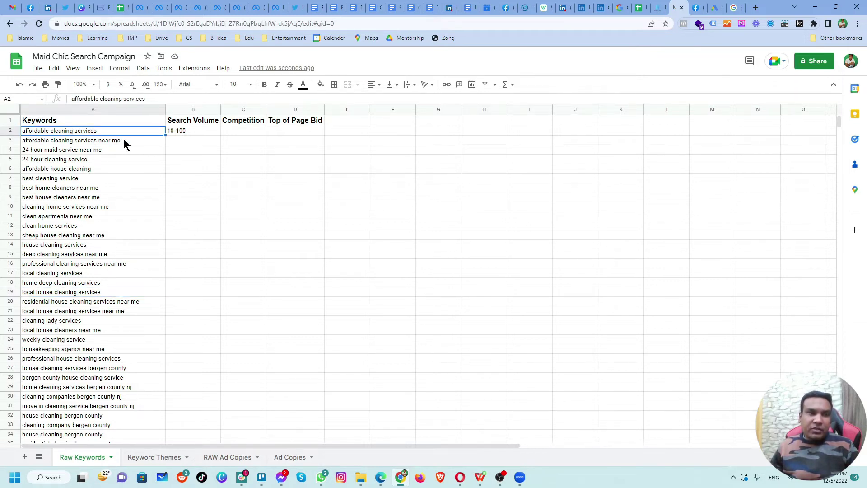
left_click(126, 141)
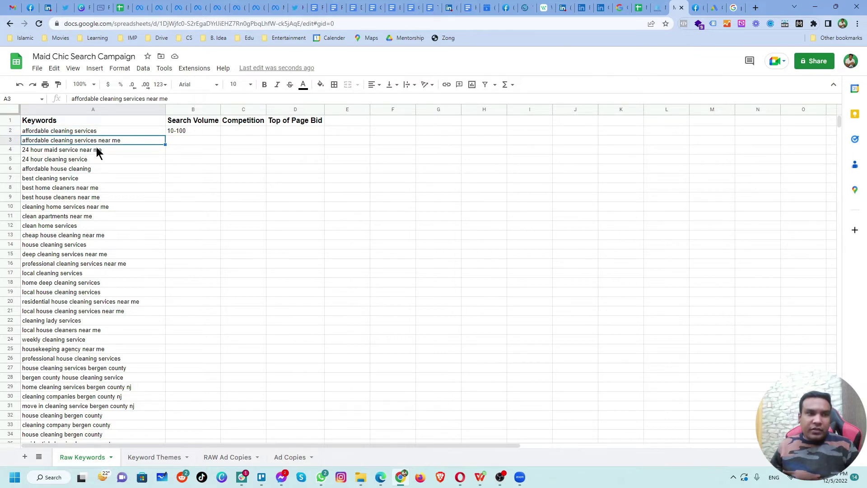
scroll(77, 172, "down", 2)
scroll(87, 219, "down", 3)
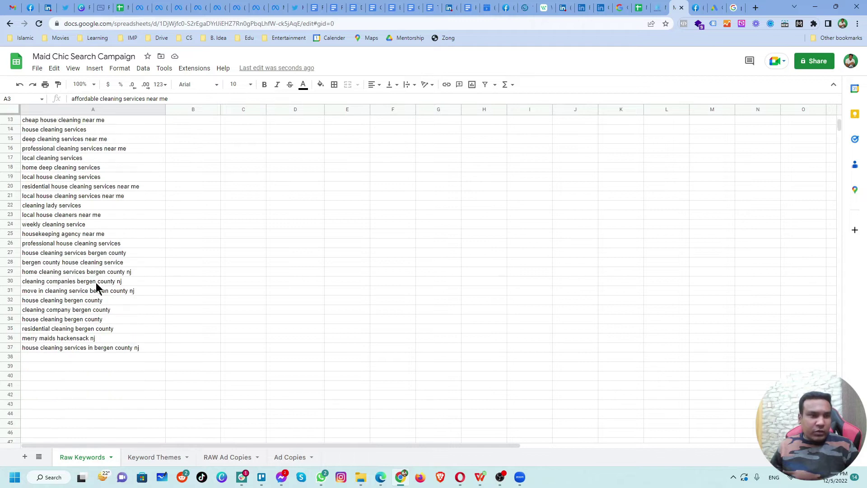
scroll(84, 326, "up", 5)
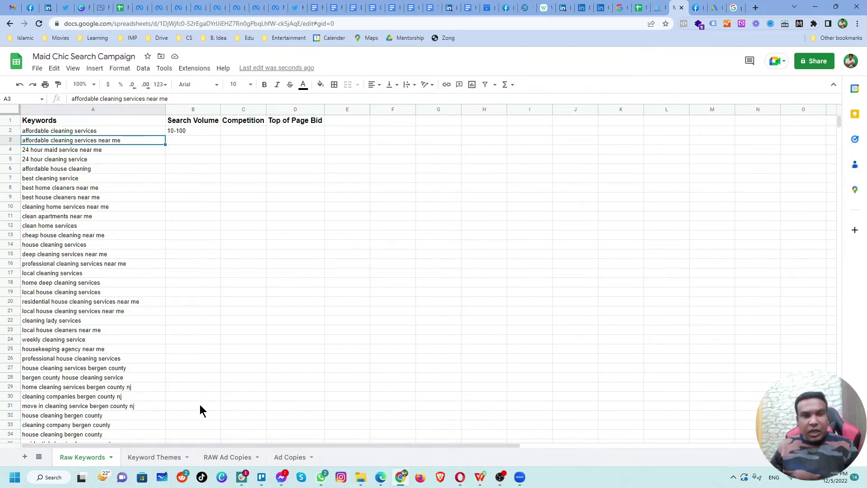
scroll(84, 198, "down", 3)
scroll(84, 198, "up", 3)
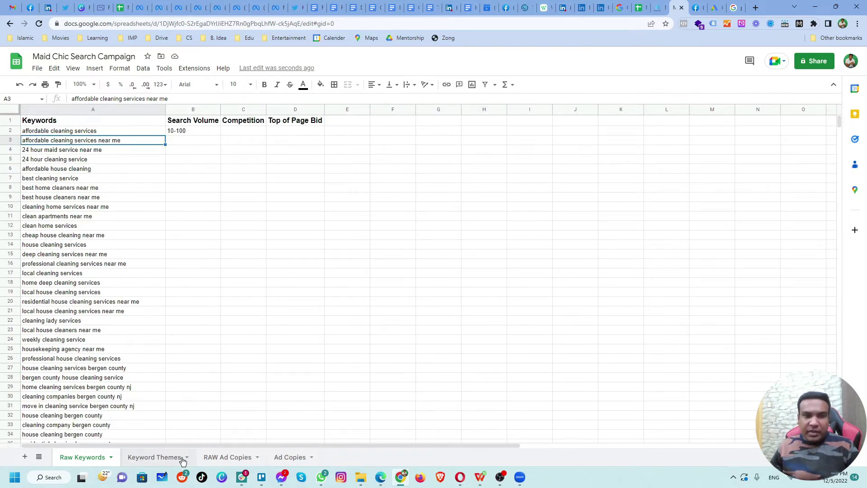
Step: Open the Keyword Themes sheet and examine the keywords grouped under the "near me" theme, down to the last entry
left_click(156, 458)
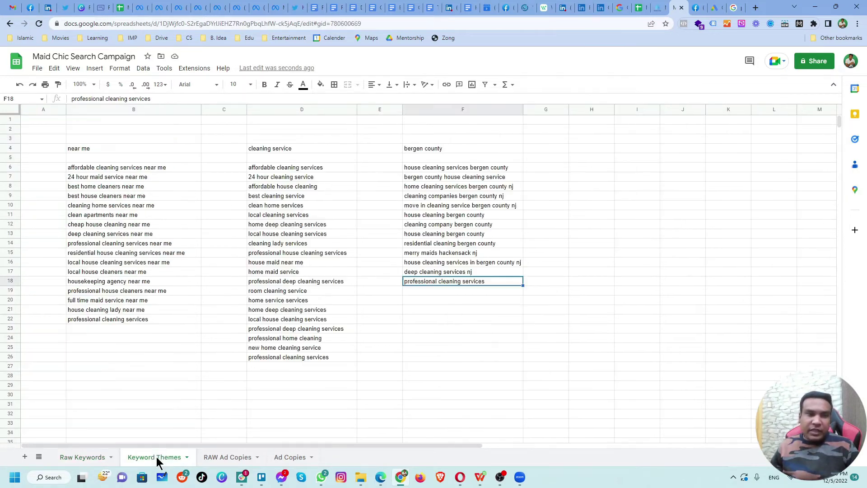
left_click(101, 151)
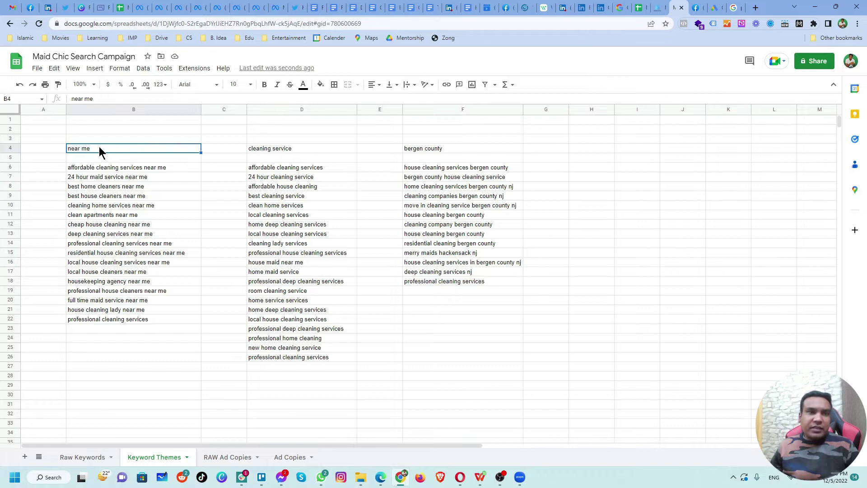
left_click_drag(109, 169, 127, 305)
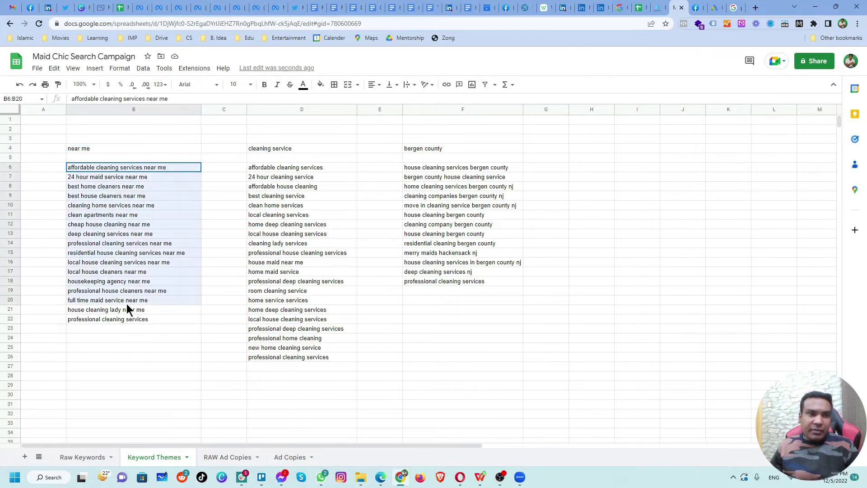
left_click(100, 170)
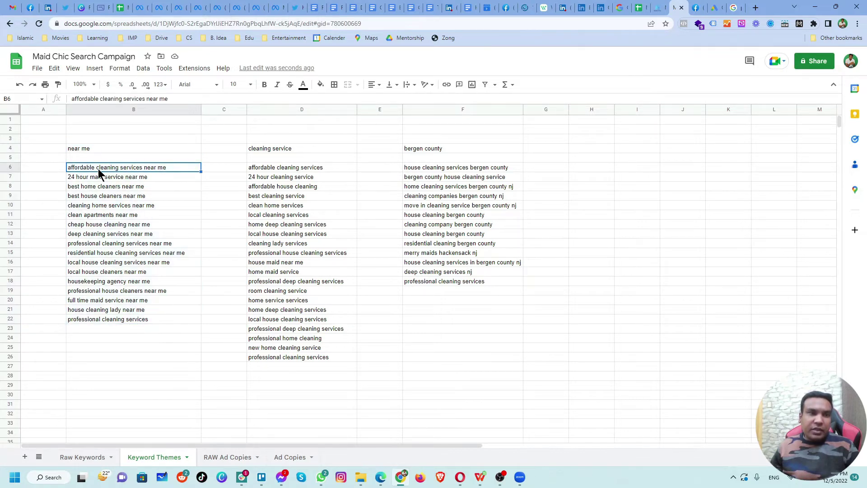
left_click(125, 179)
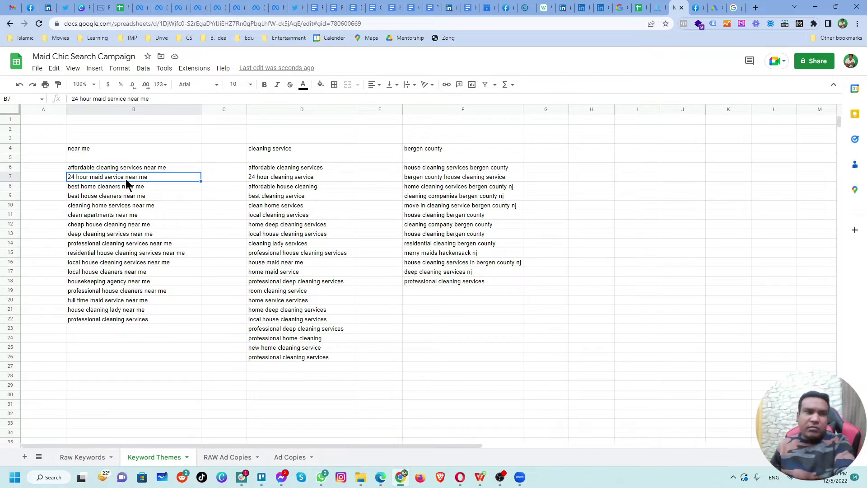
left_click(113, 188)
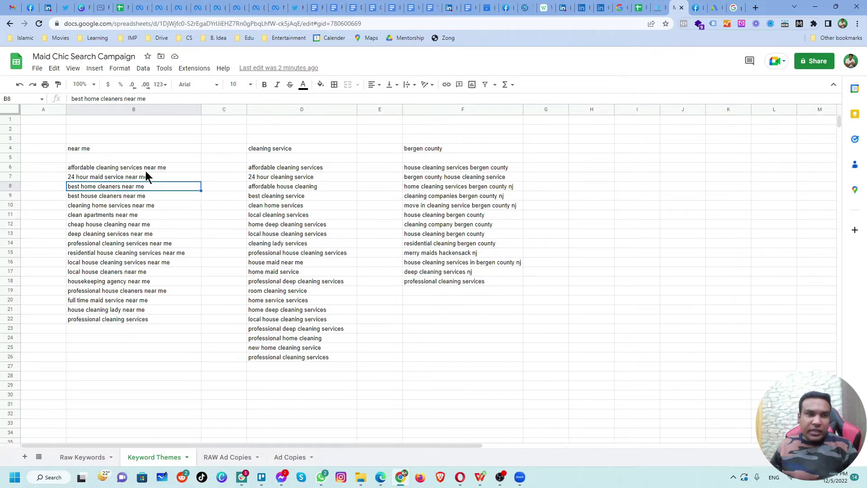
left_click_drag(145, 168, 160, 309)
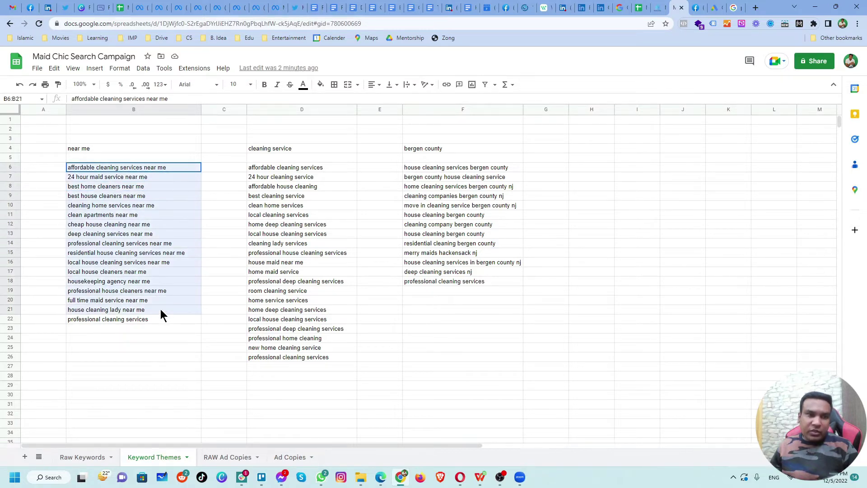
left_click(155, 322)
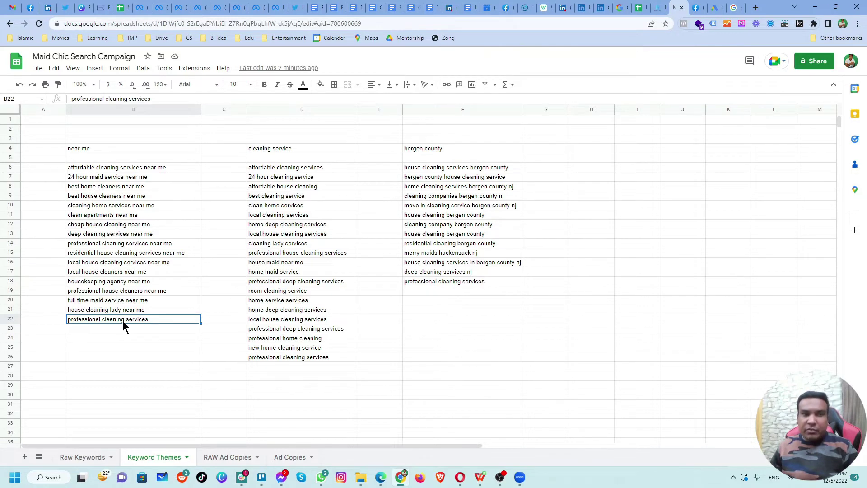
Step: Examine the "cleaning service" theme, compare its last keyword with the "near me" list, and inspect the first "bergen county" keyword
left_click(274, 150)
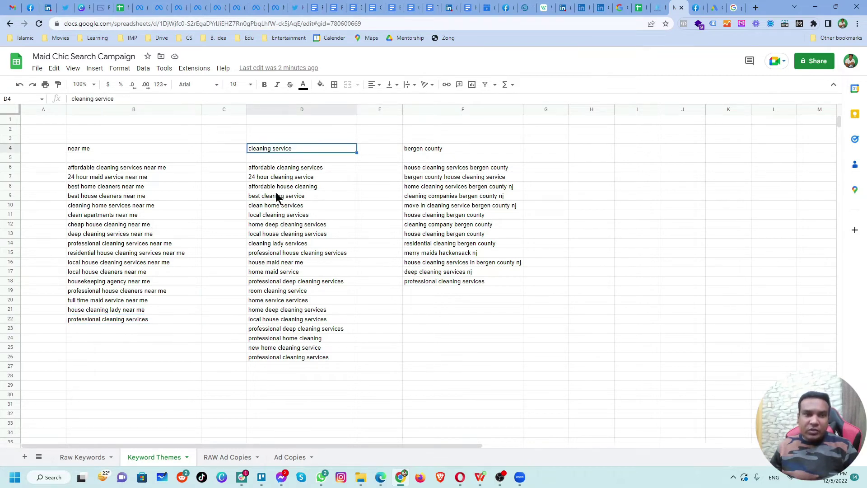
left_click(278, 168)
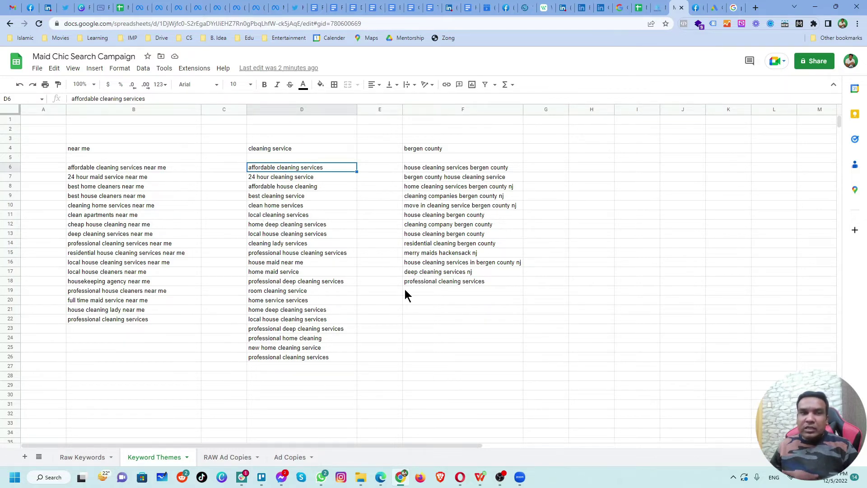
left_click(277, 359)
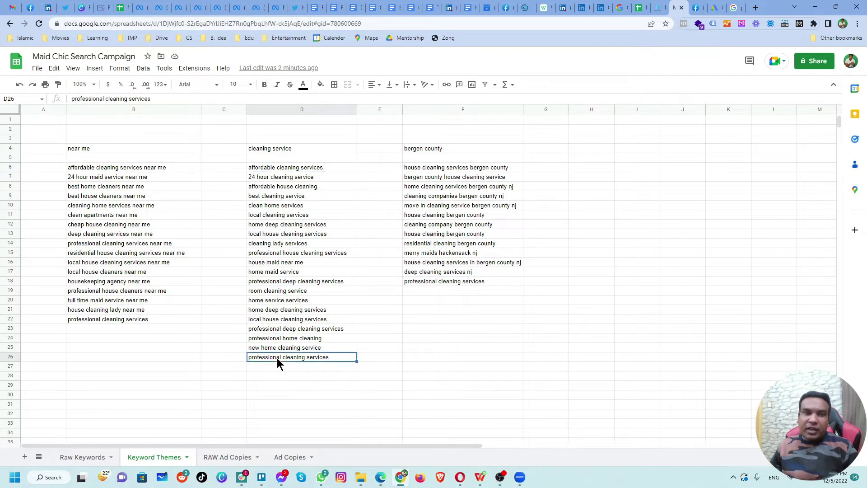
left_click(105, 320)
left_click(304, 359)
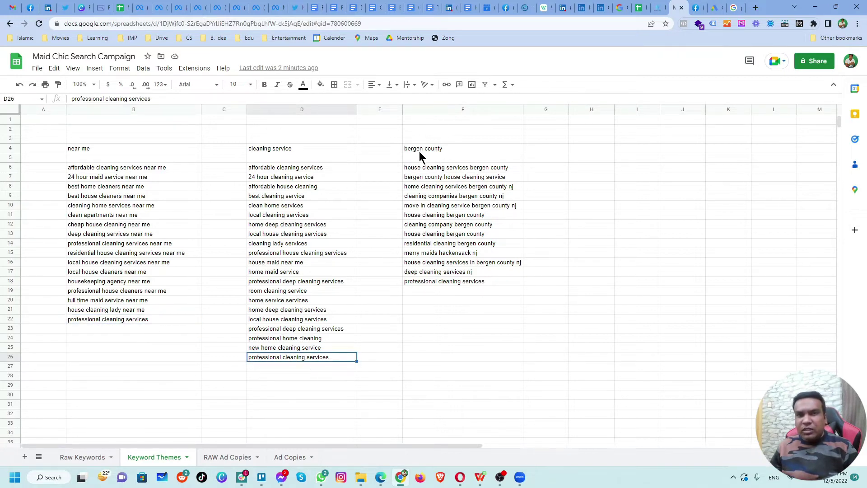
left_click(452, 171)
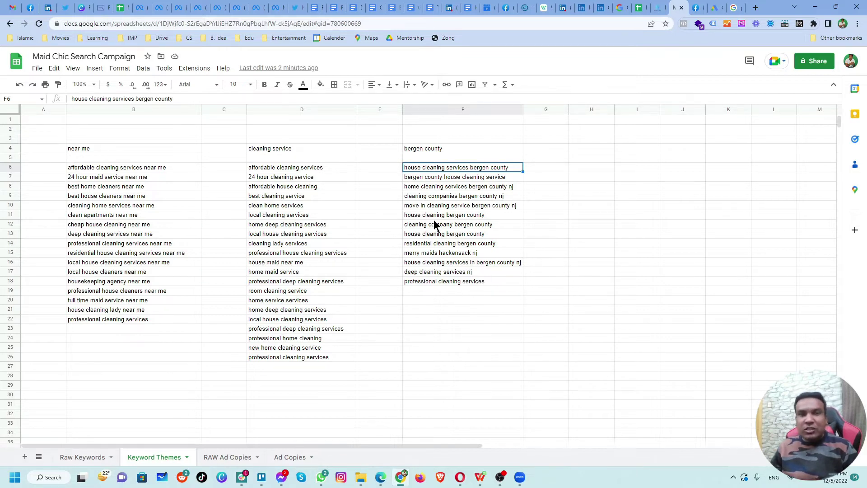
Step: Compare the last keyword, "professional cleaning services", across the "bergen county", "cleaning service" and "near me" themes
left_click(437, 284)
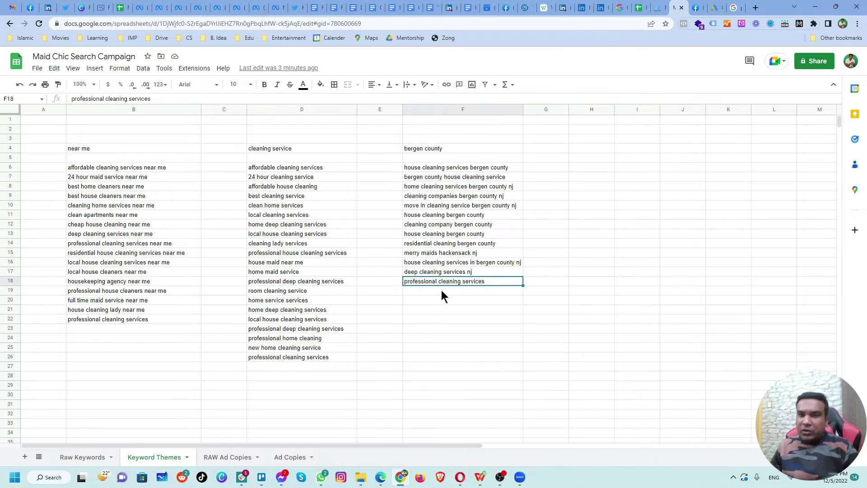
left_click(285, 358)
left_click(156, 322)
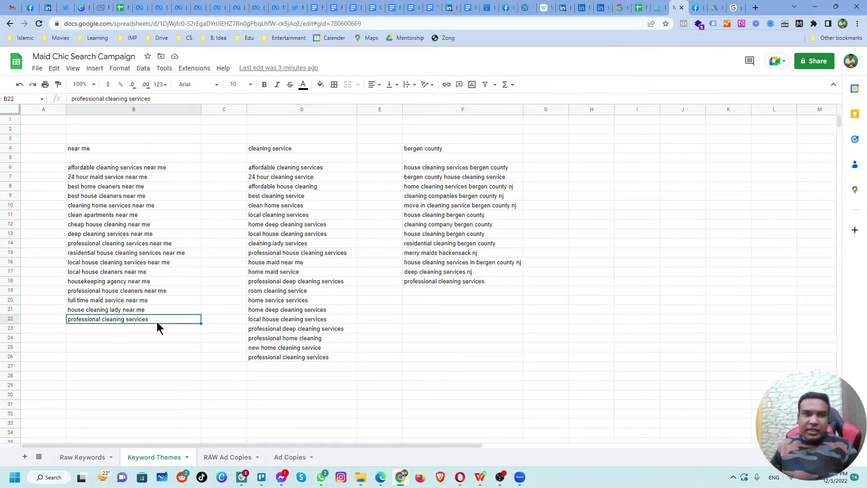
left_click(284, 358)
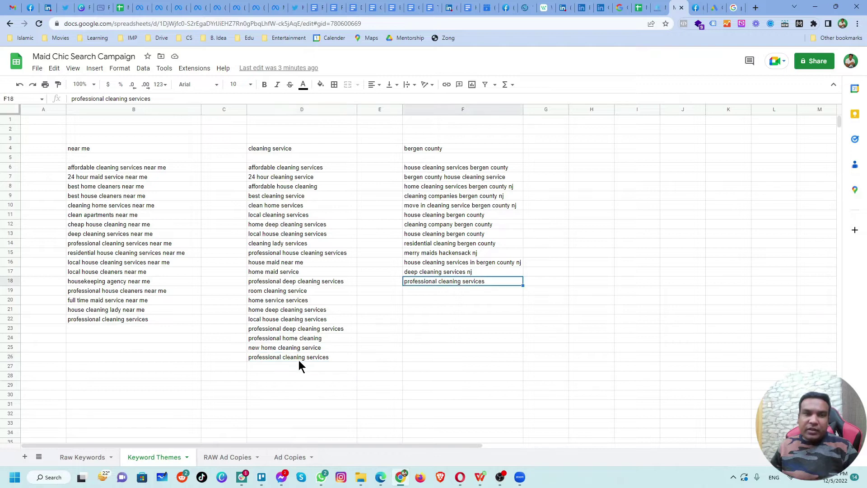
left_click_drag(140, 314, 141, 323)
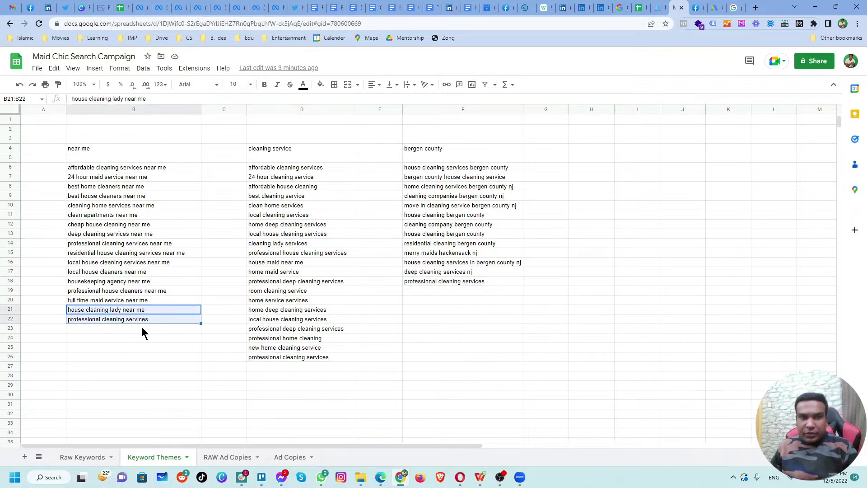
left_click(142, 322)
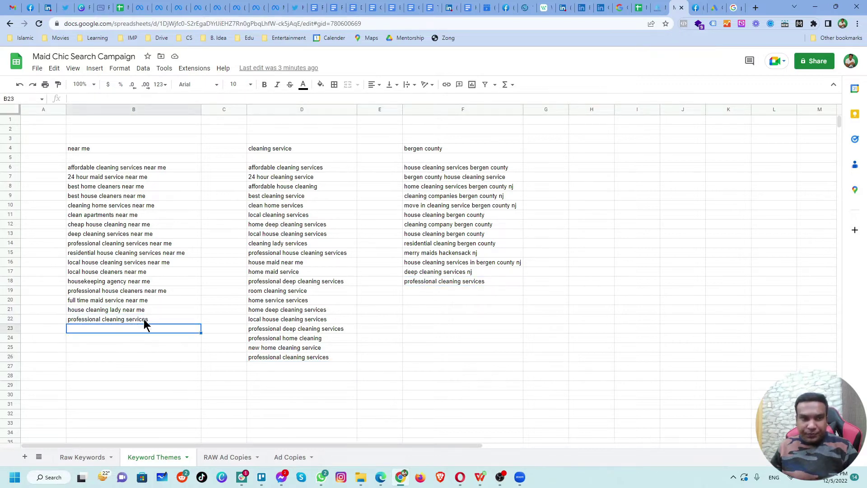
Step: Open the RAW Ad Copies sheet and read through the headlines from "House Cleaning in NJ" down to "Get A Free Quote Today"
left_click(225, 458)
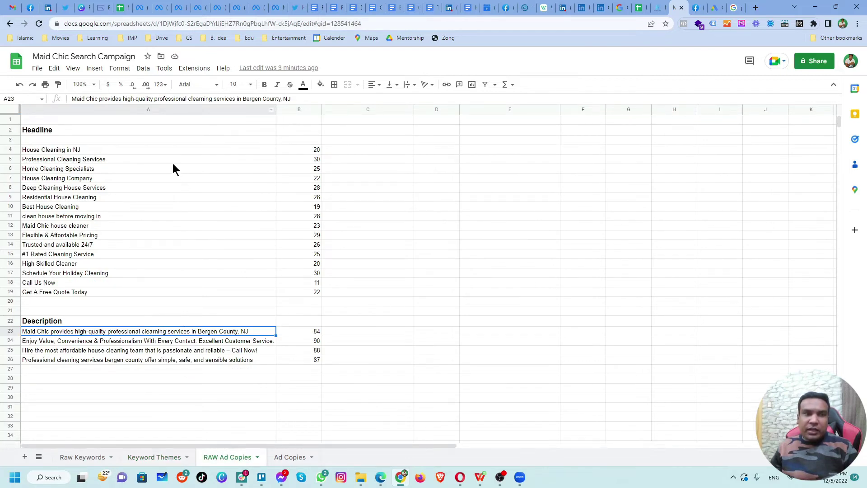
left_click(130, 152)
left_click(139, 158)
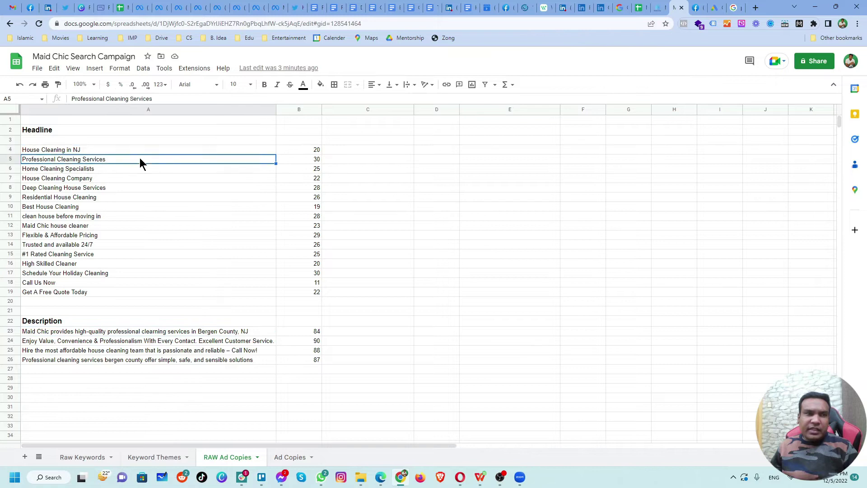
left_click(137, 169)
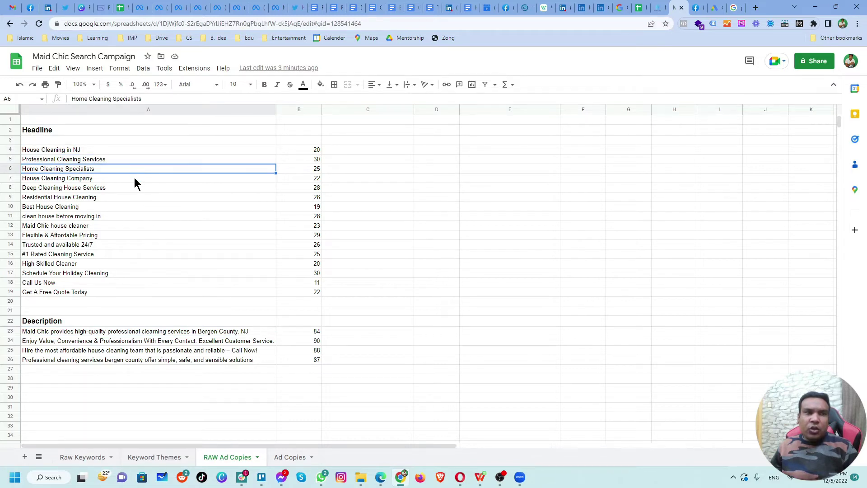
left_click(132, 181)
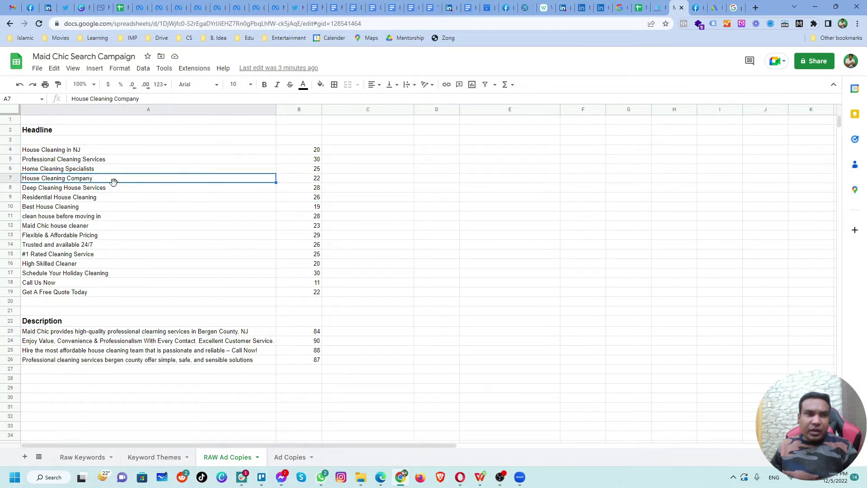
left_click(131, 190)
left_click(133, 215)
left_click(131, 234)
left_click(131, 245)
left_click(132, 264)
left_click(130, 283)
left_click(134, 292)
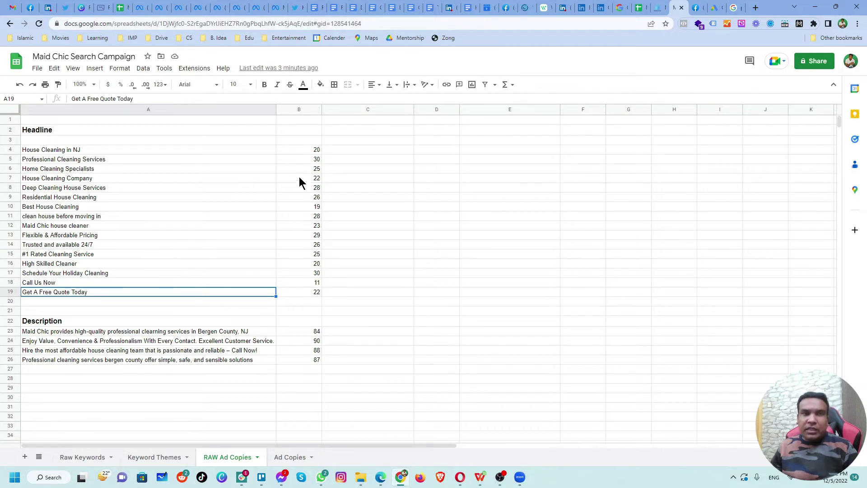
Step: Review the headline character counts and the four descriptions, and compare them with the Google ads for "professional cleaning services in new jersey"
left_click_drag(291, 147, 297, 292)
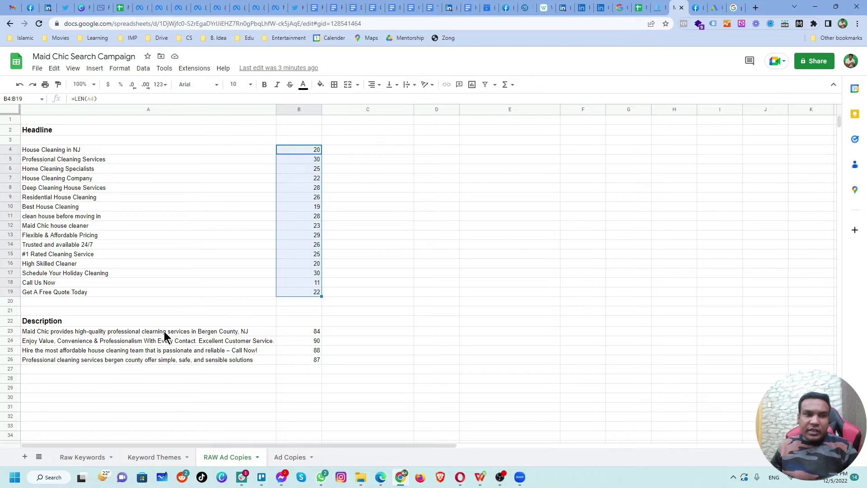
left_click_drag(164, 334, 168, 359)
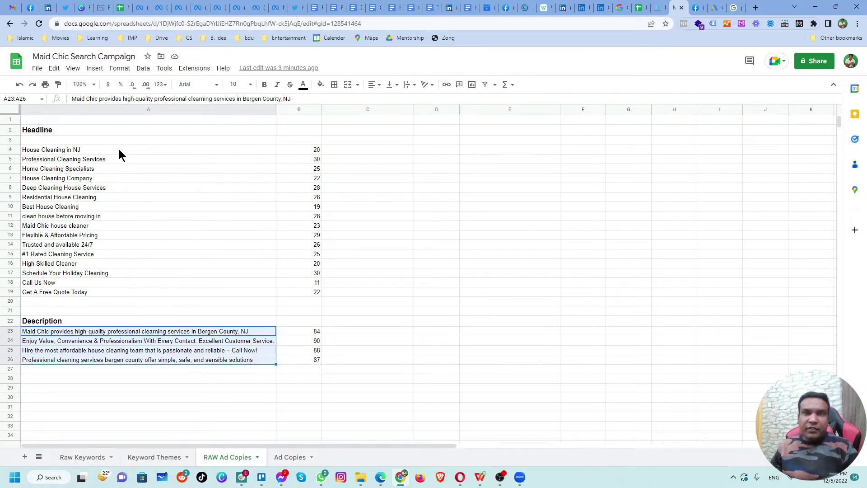
left_click(730, 11)
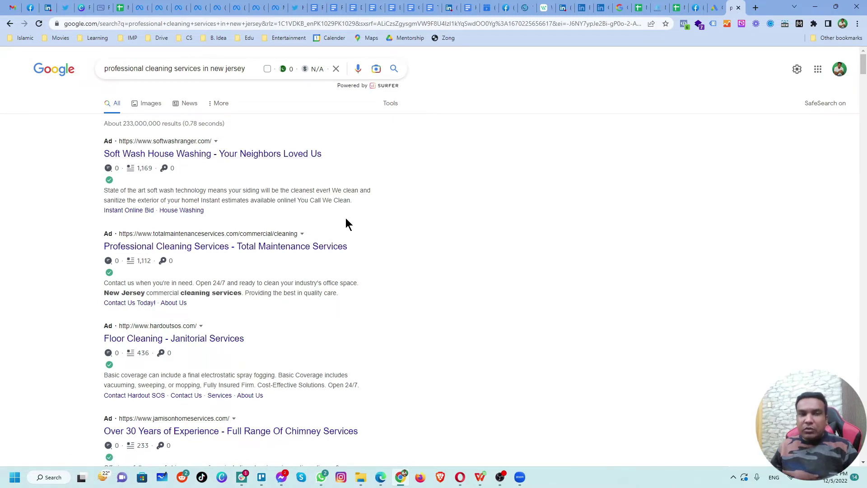
scroll(346, 218, "down", 2)
scroll(346, 218, "up", 2)
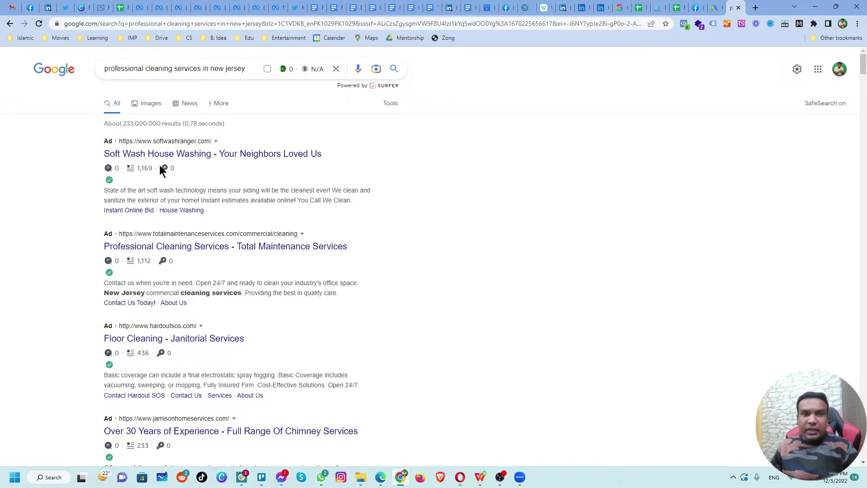
Step: Return to the spreadsheet's Ad Copies sheet and examine its three headline columns, focusing on the call-to-action headlines in E6:E8
left_click(677, 12)
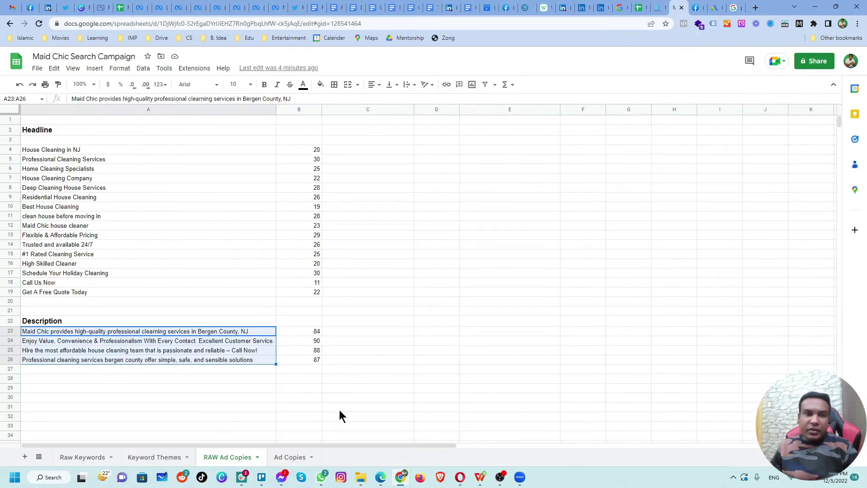
left_click(291, 457)
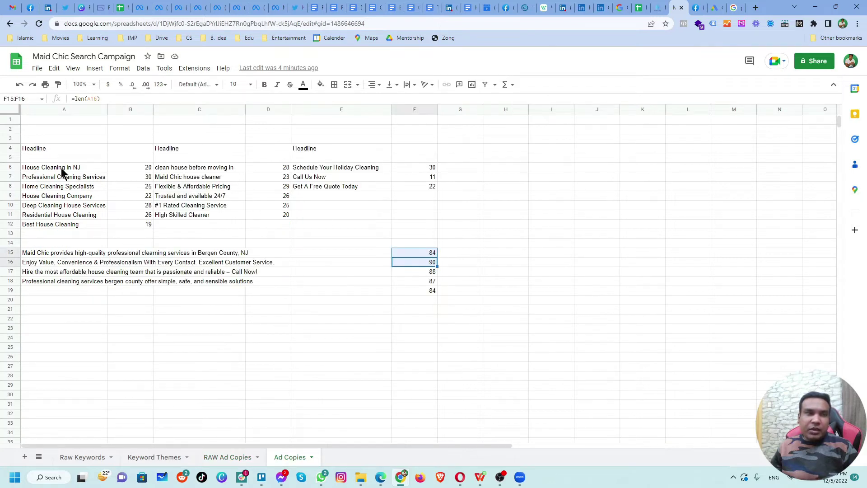
left_click(89, 166)
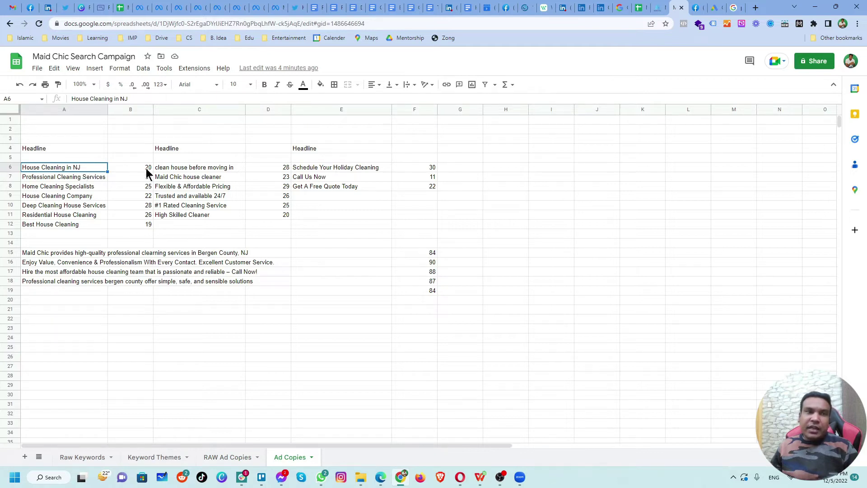
left_click(168, 170)
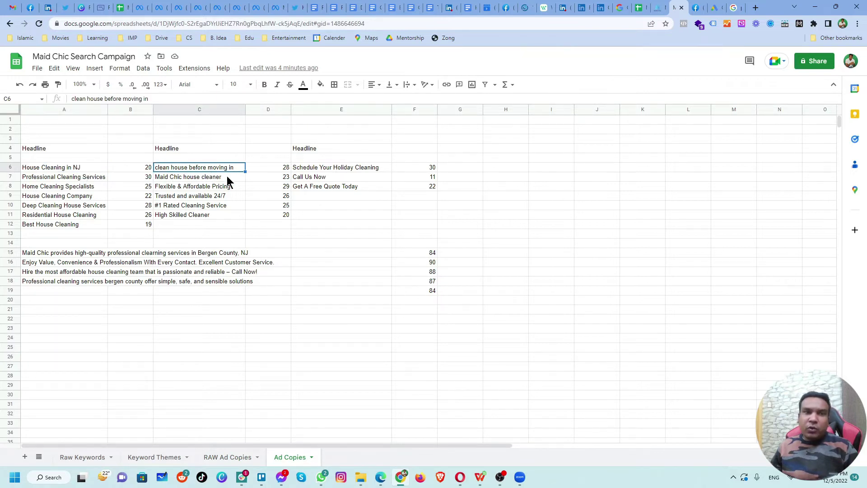
left_click(342, 169)
left_click_drag(346, 173, 340, 189)
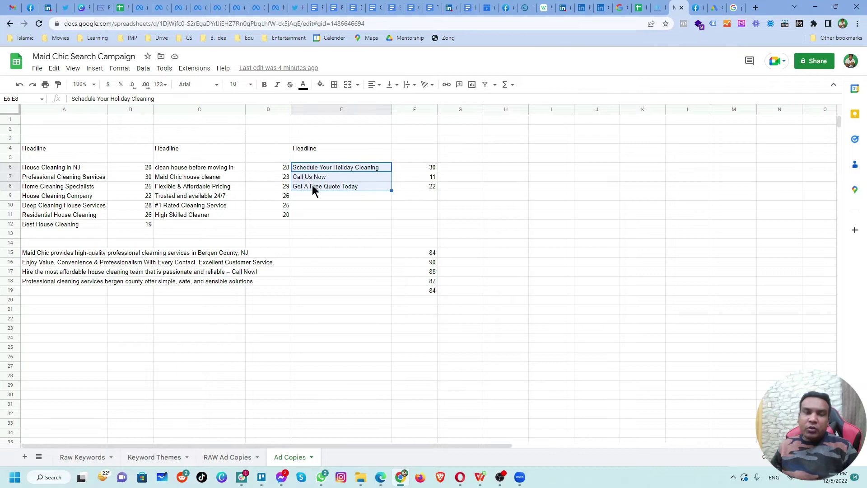
left_click(342, 177)
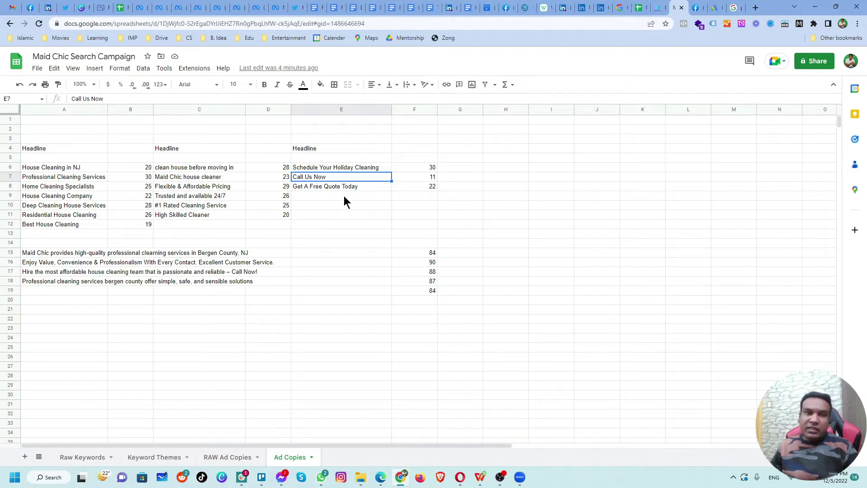
left_click(344, 197)
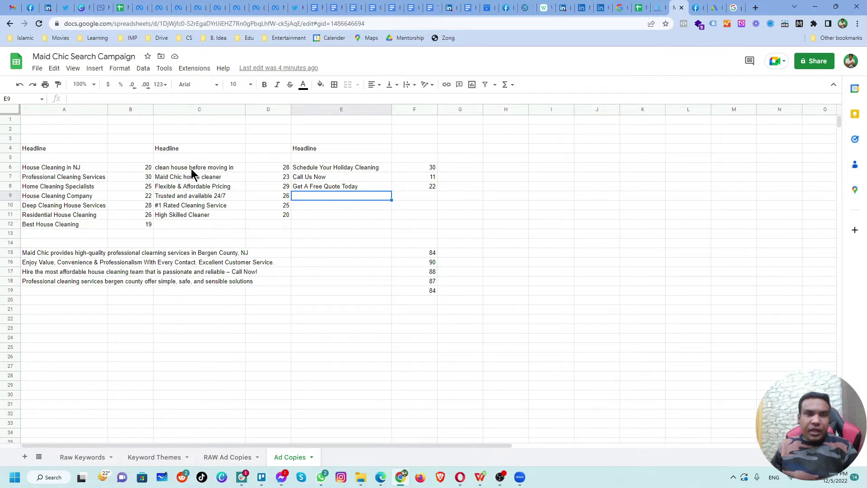
Step: Examine the second column's selling-point headlines in C6:C11, including "High Skilled Cleaner", "Trusted and available 24/7" and "Maid Chic house cleaner"
left_click_drag(191, 169, 201, 218)
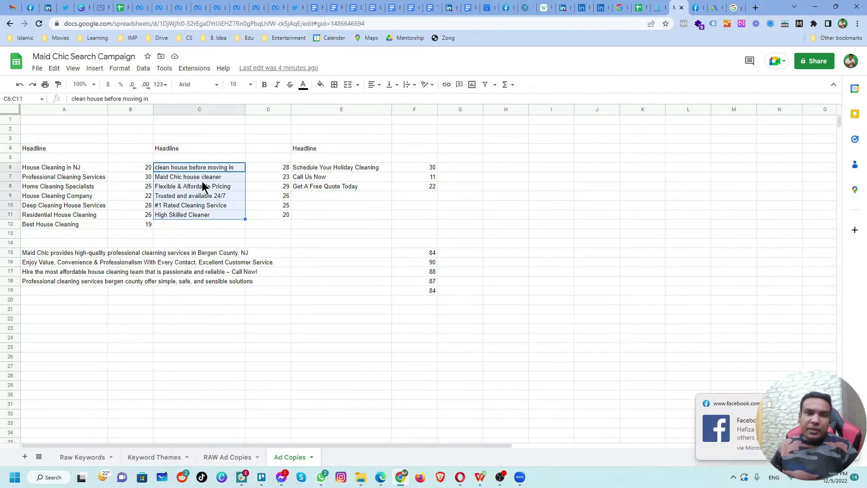
left_click(193, 215)
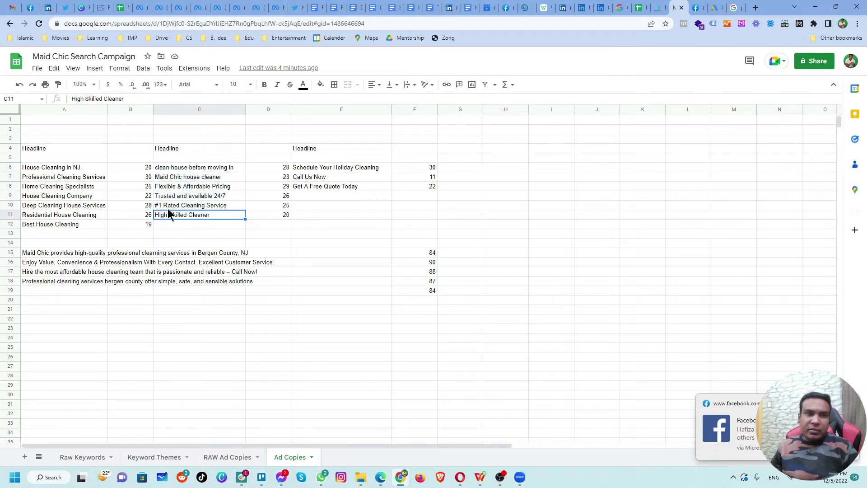
left_click(176, 197)
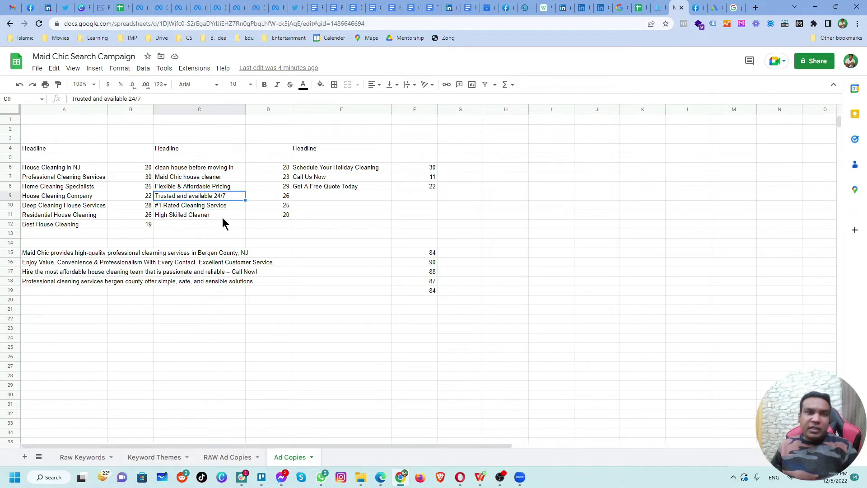
left_click(182, 187)
left_click(183, 179)
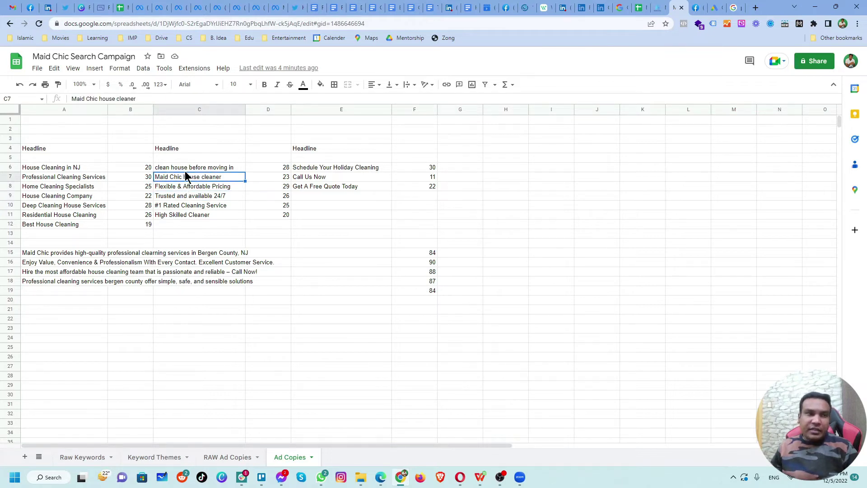
Step: Examine the service headlines in the first headline column and the four descriptions in A15:A18
left_click(50, 170)
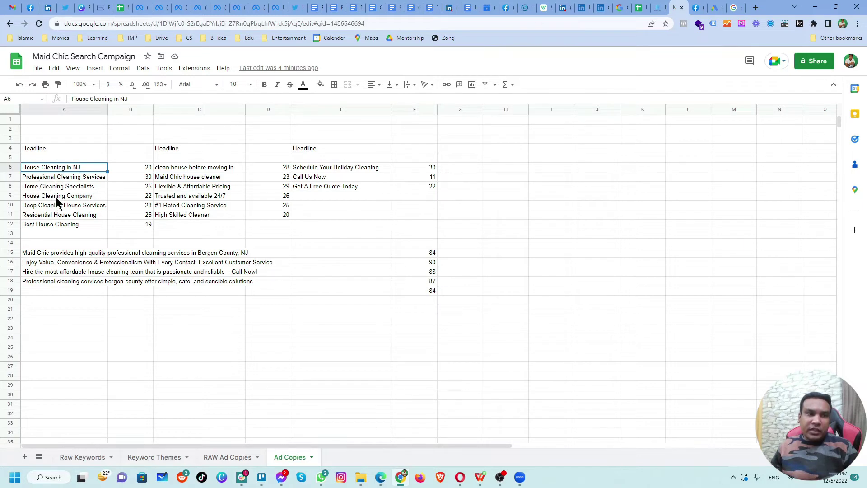
left_click_drag(50, 186, 56, 230)
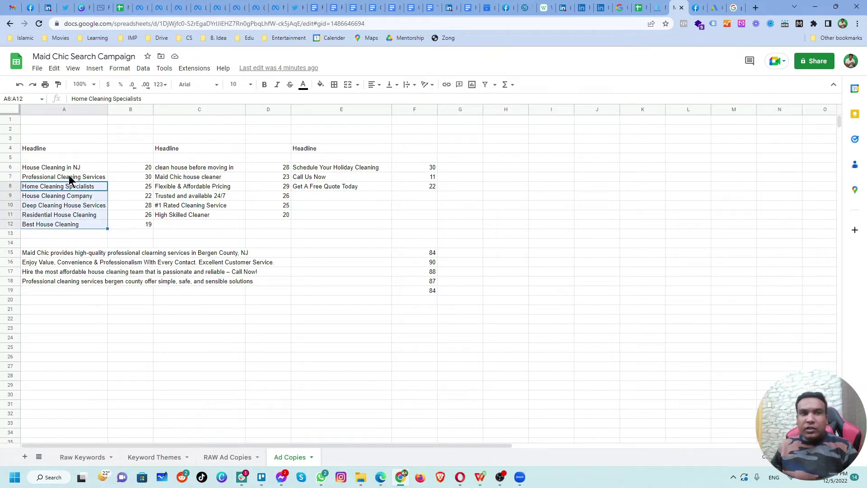
left_click_drag(91, 251, 97, 278)
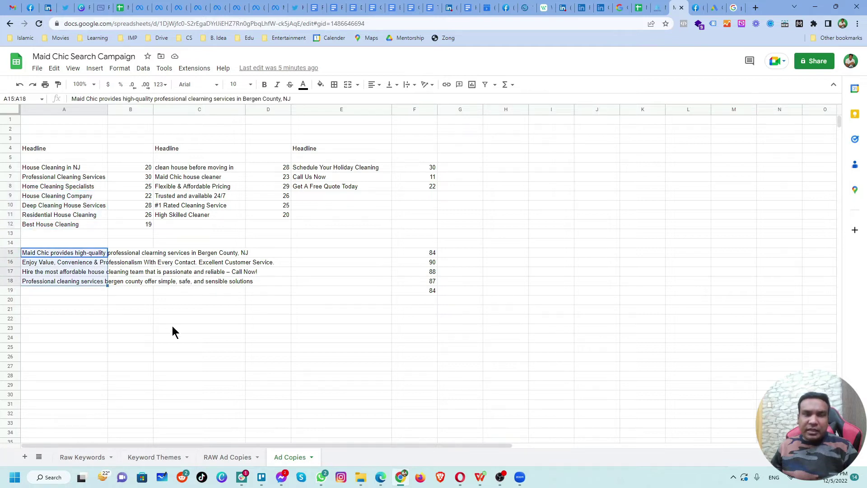
Step: Delete the stray character count in cell F19 below the description counts
left_click(402, 291)
key("Delete")
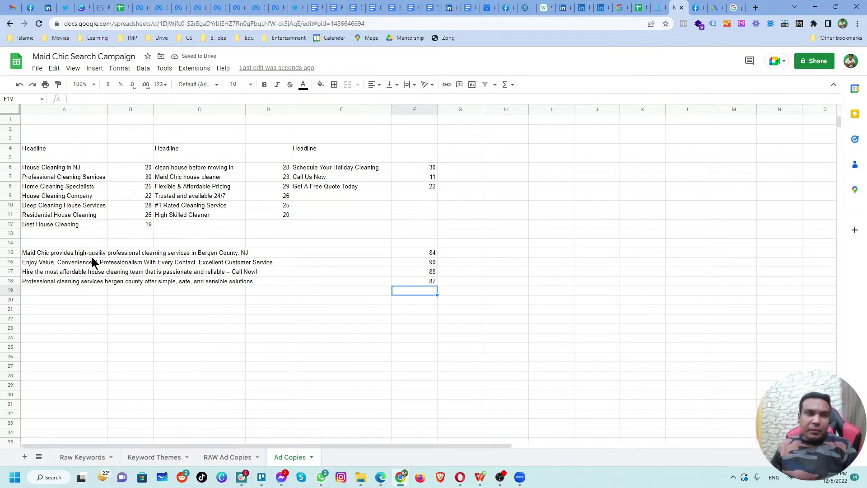
Step: Reopen the Keyword Themes sheet and recheck the "professional cleaning services" keyword at the end of the theme lists
left_click(163, 457)
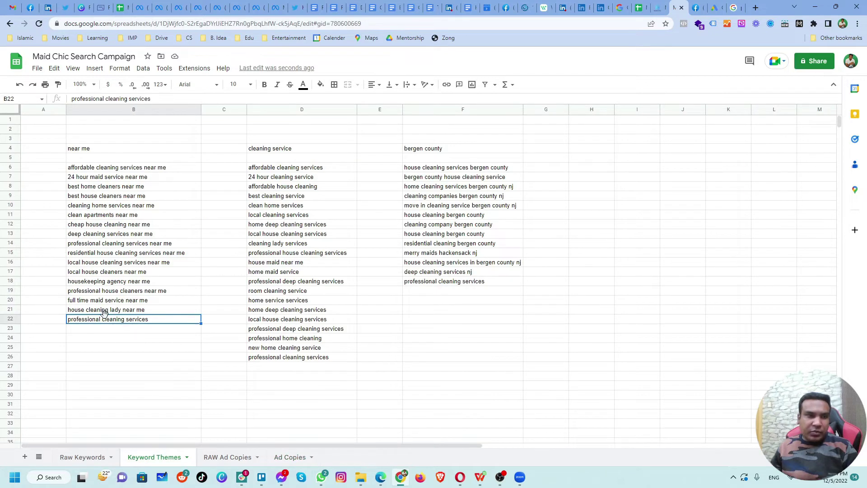
left_click(273, 359)
left_click(454, 282)
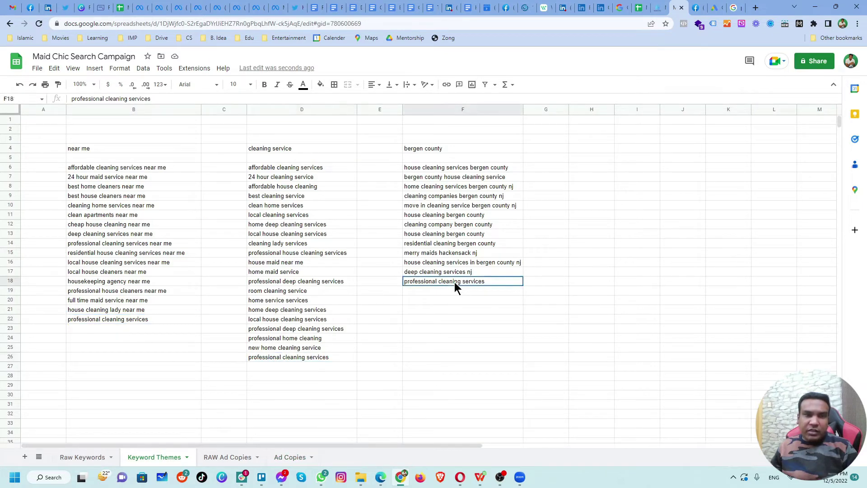
Step: Return to the Ad Copies sheet and check the "Professional Cleaning Services" headline in A7 against the first description in A15
left_click(290, 457)
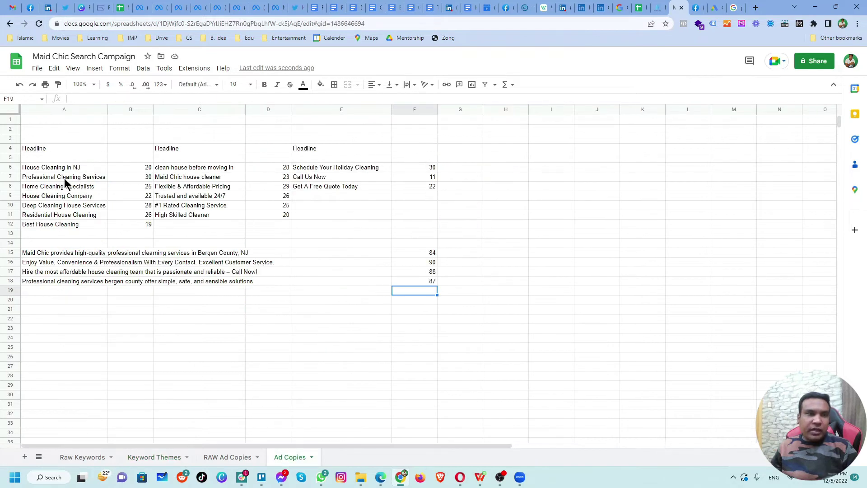
left_click(64, 178)
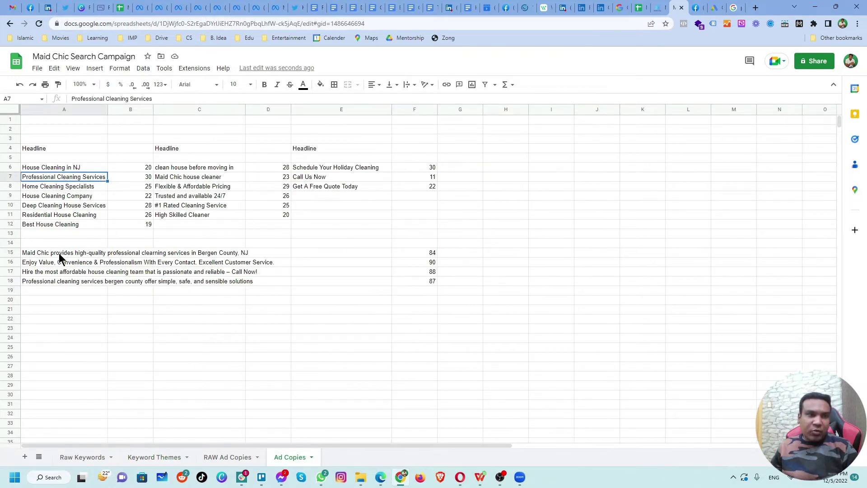
left_click(120, 255)
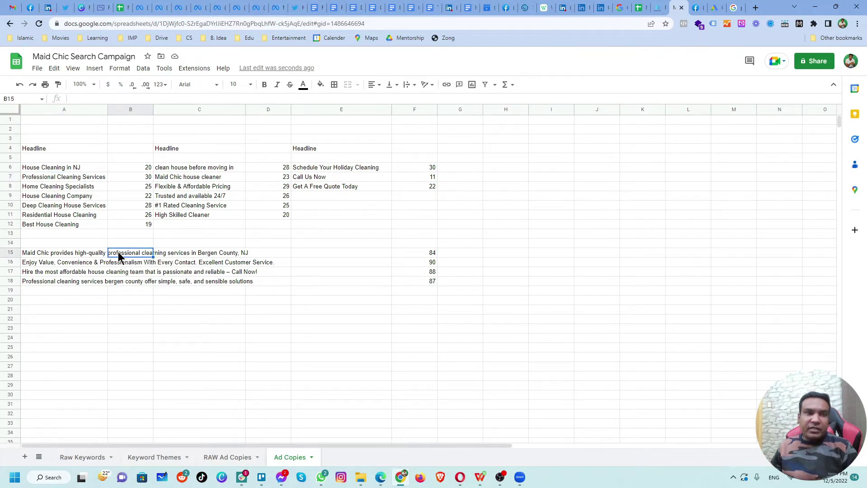
left_click(74, 256)
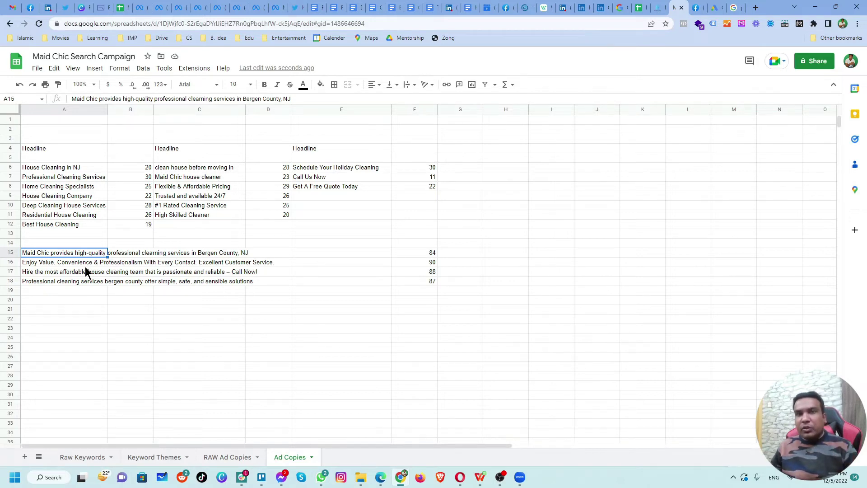
Step: Examine the Maid Chic website's main heading, its "best cleaning services" tagline and the list of cleaning services for wording that matches the ads
left_click(659, 8)
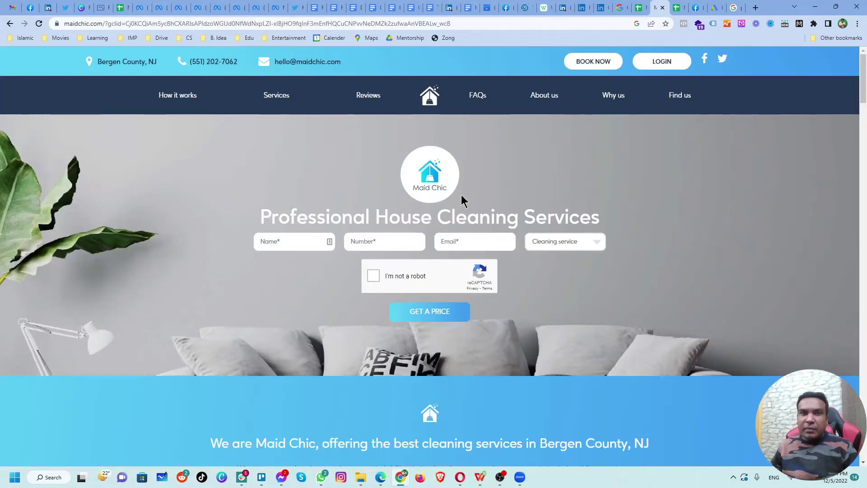
left_click_drag(265, 213, 604, 227)
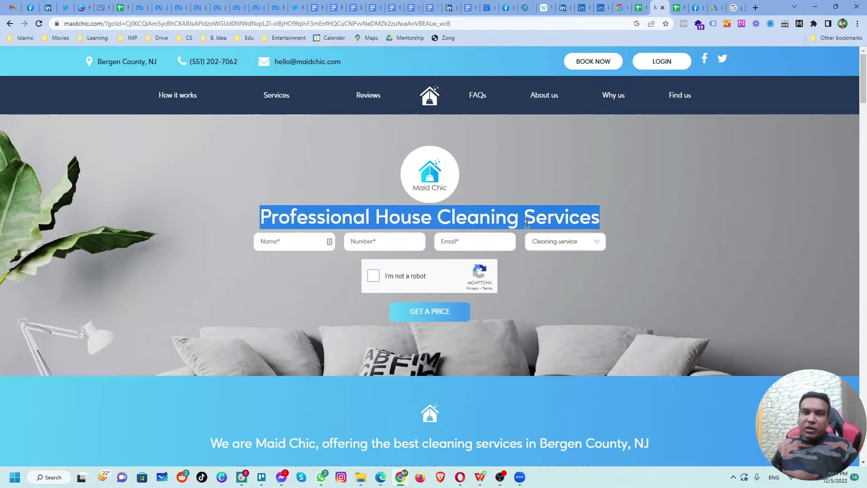
scroll(278, 296, "down", 12)
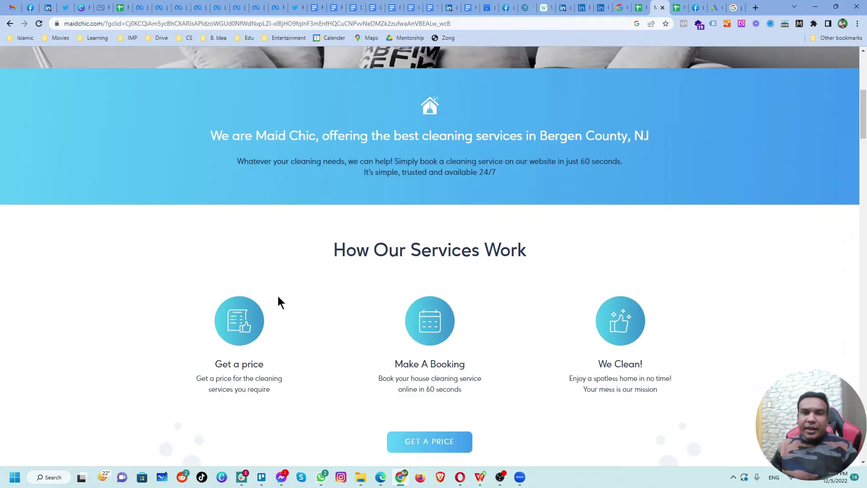
scroll(328, 299, "up", 7)
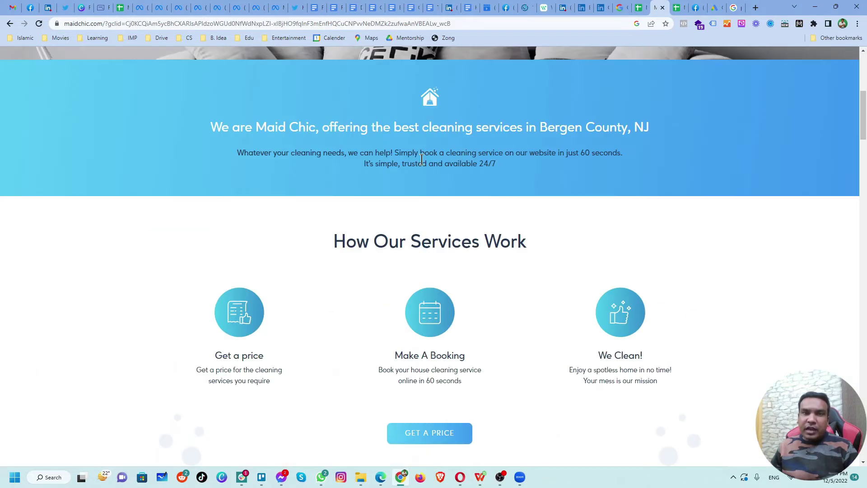
left_click_drag(394, 128, 528, 128)
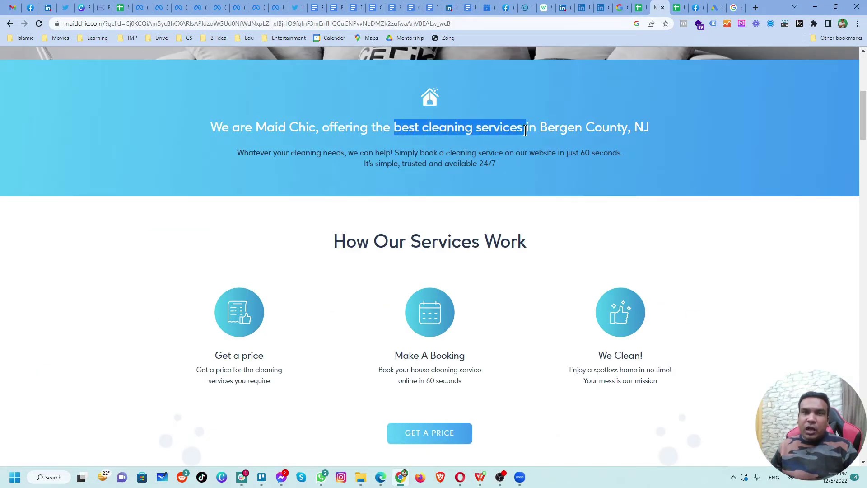
scroll(451, 224, "down", 1)
scroll(452, 224, "down", 11)
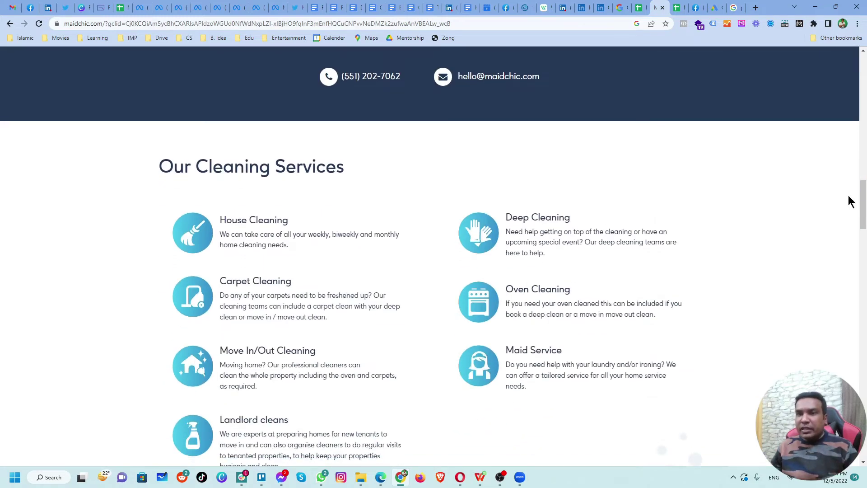
left_click_drag(863, 207, 749, 27)
Step: Check the Google results for "professional cleaning services in new jersey", and recheck the Keyword Themes and Ad Copies sheets
left_click(730, 8)
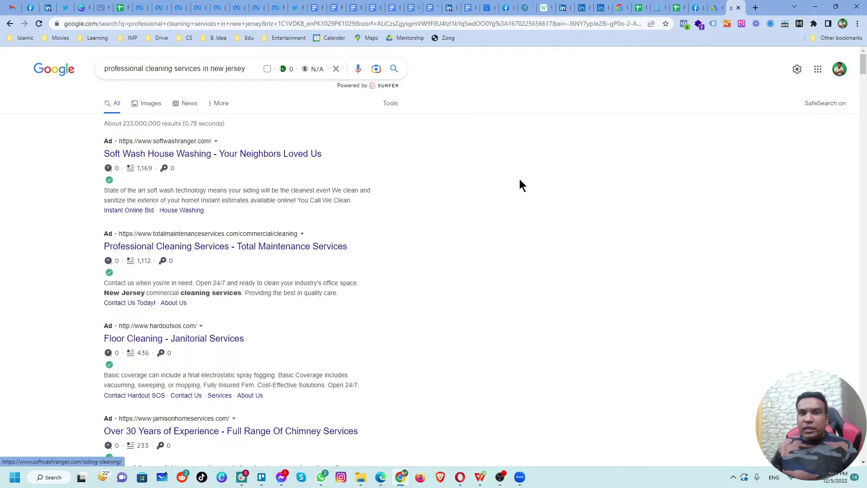
left_click(674, 10)
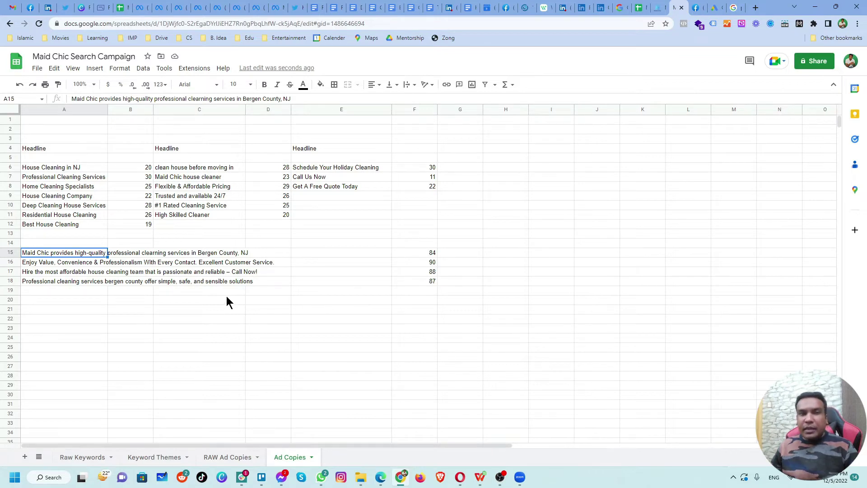
left_click(90, 457)
left_click(138, 457)
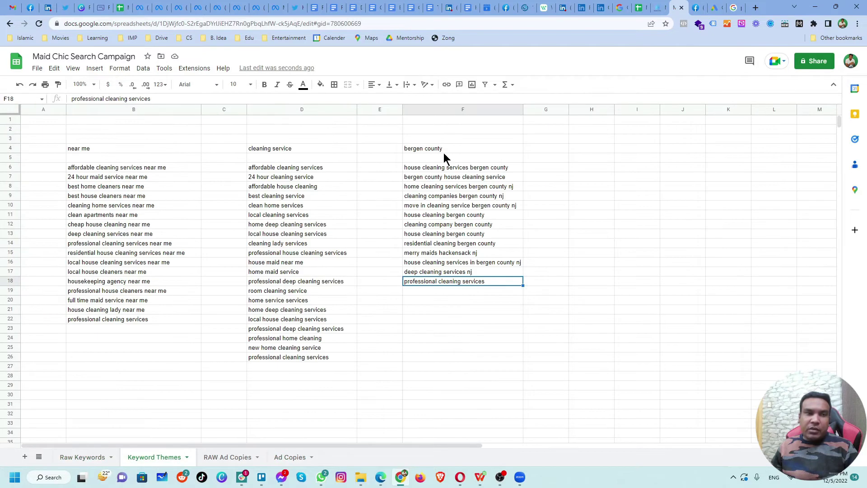
left_click(228, 463)
left_click(294, 455)
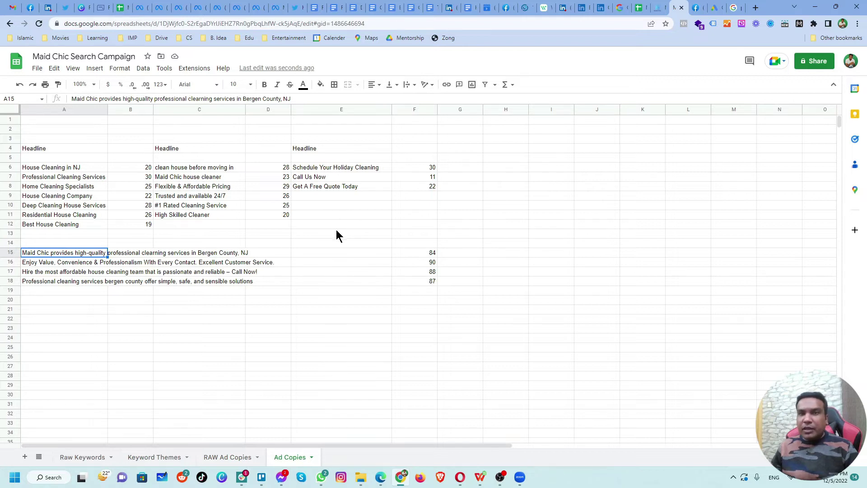
Step: In Google Ads, start a new campaign without a goal's guidance and choose Search as the campaign type
left_click(716, 8)
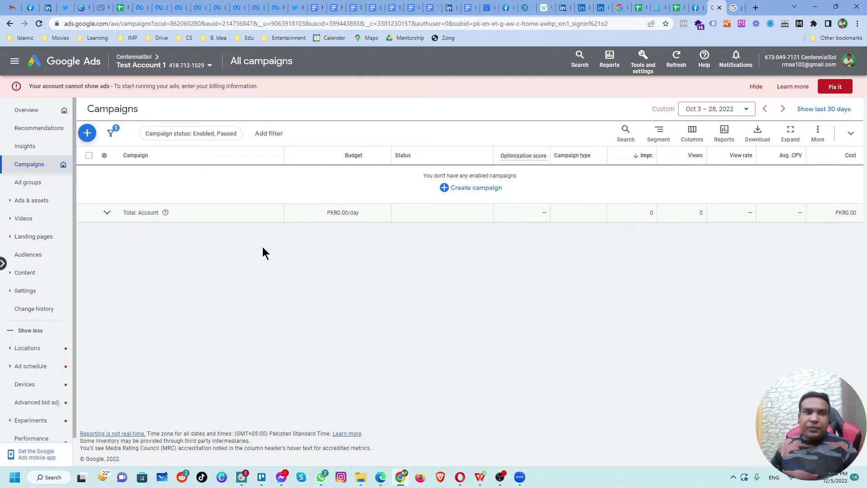
left_click(91, 138)
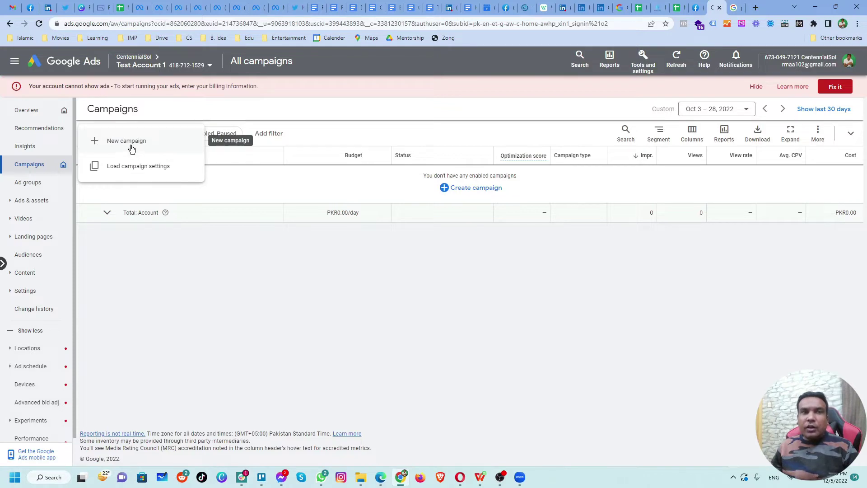
left_click(131, 146)
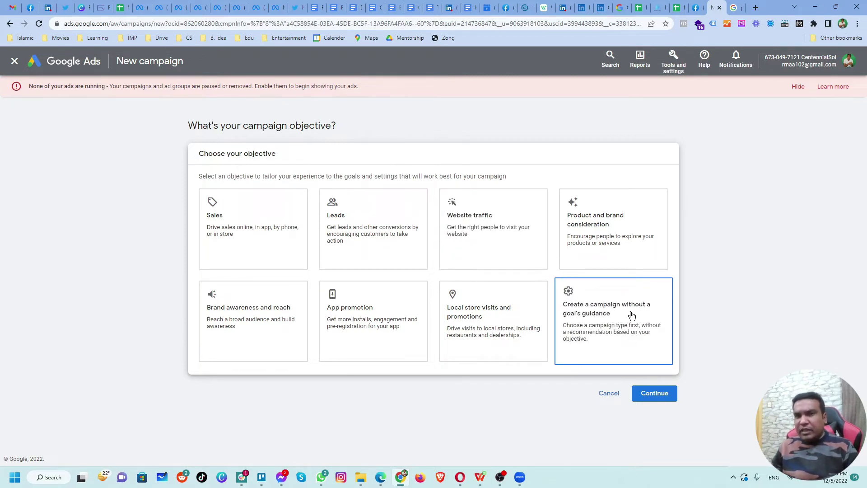
left_click(609, 316)
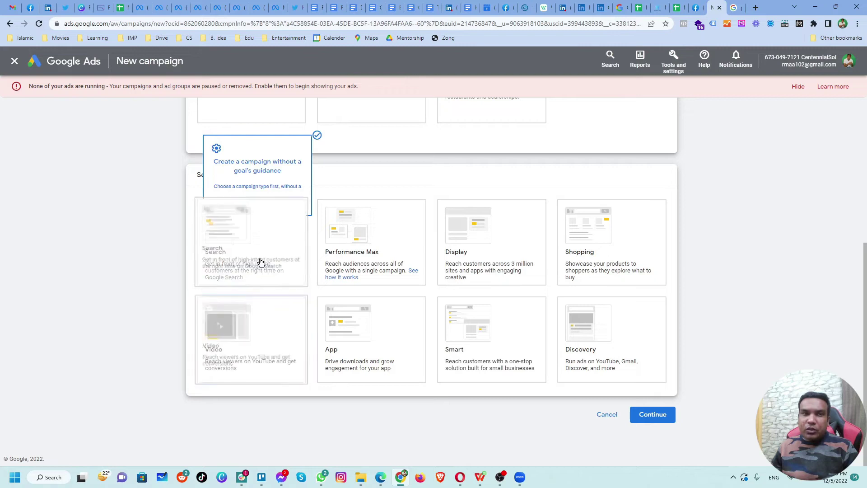
left_click(242, 249)
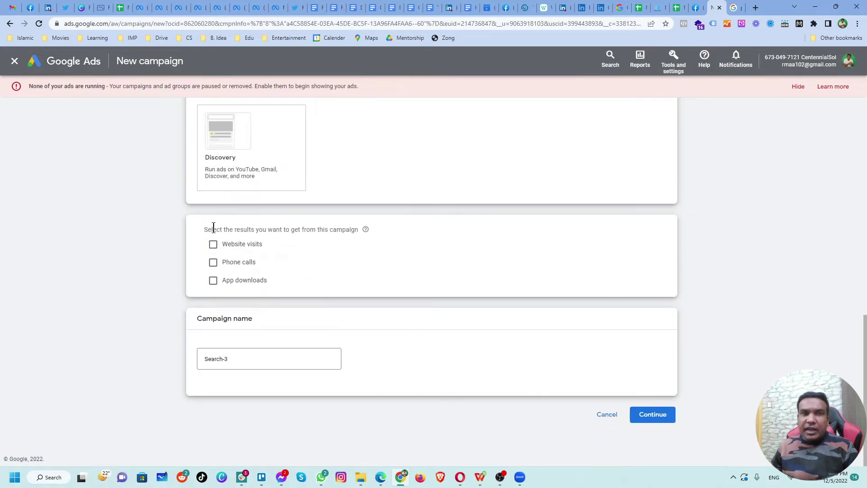
Step: Select website visits as the only result wanted from the campaign, leaving phone calls off
left_click(227, 248)
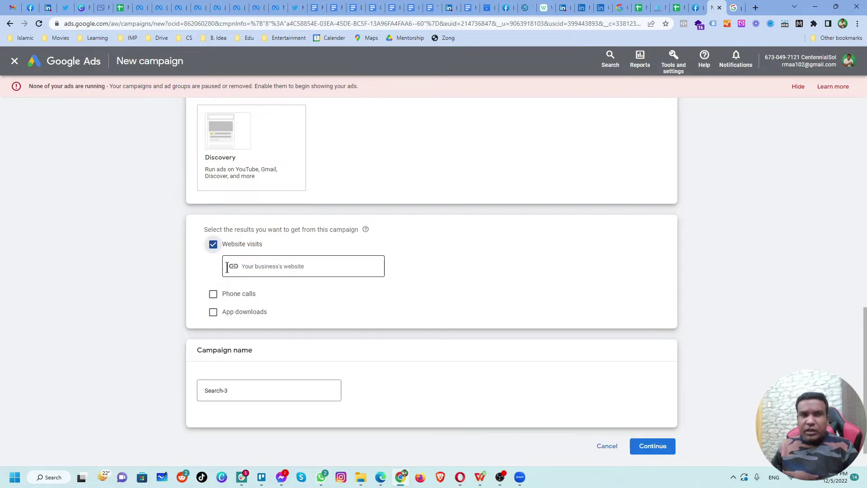
left_click(233, 296)
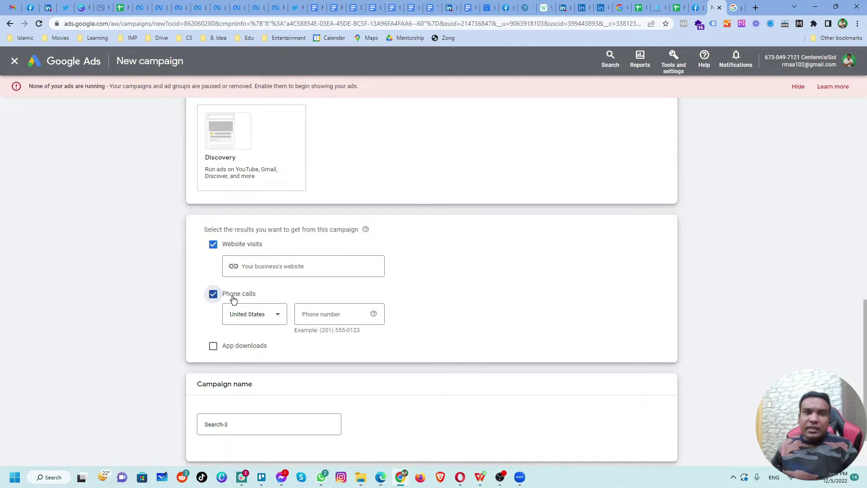
left_click(233, 298)
left_click(273, 267)
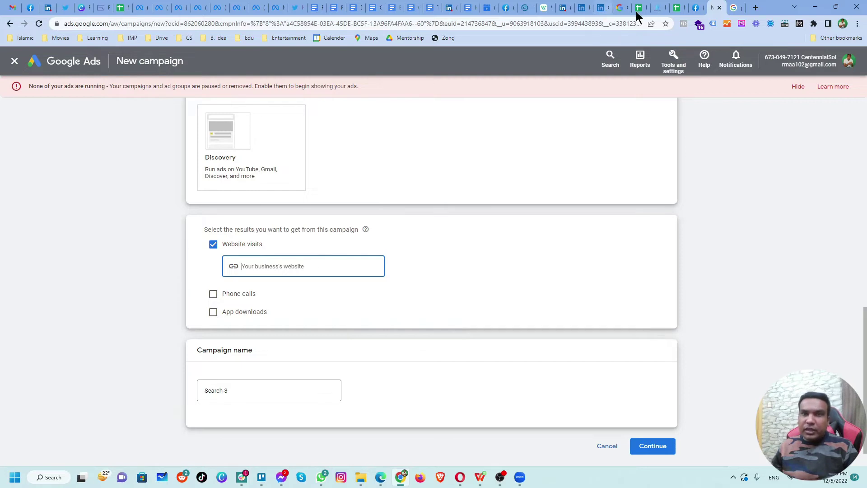
left_click(654, 13)
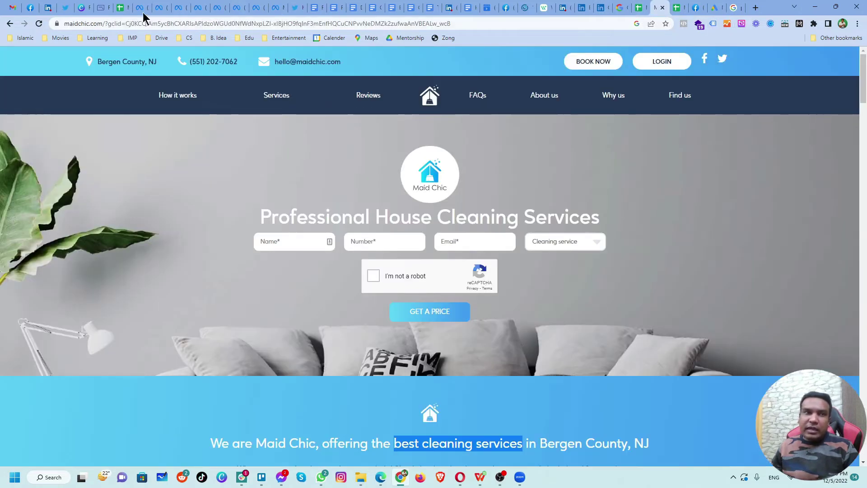
left_click(95, 24)
left_click(105, 25)
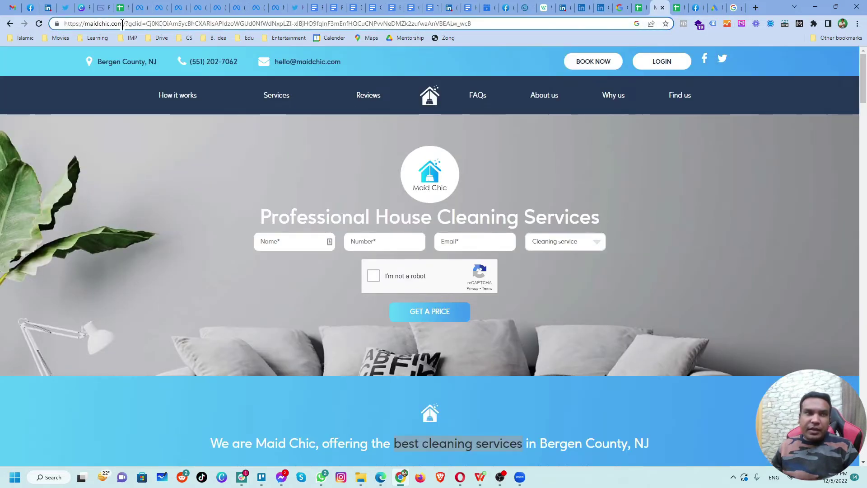
left_click_drag(123, 25, 64, 24)
key("ctrl+c")
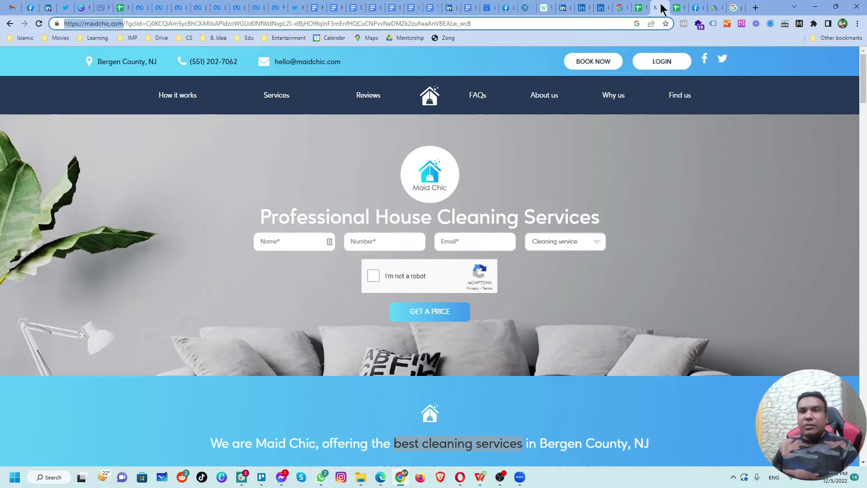
left_click(713, 8)
key("ctrl+v")
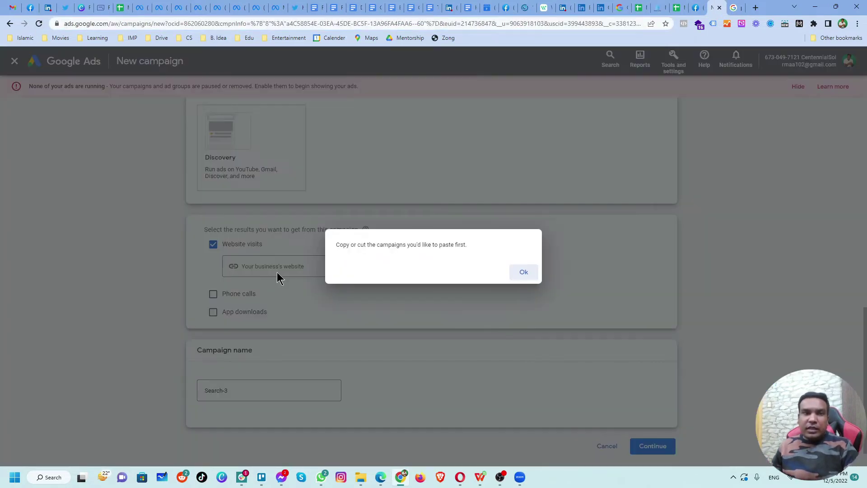
left_click(522, 273)
left_click(304, 267)
key("ctrl+v")
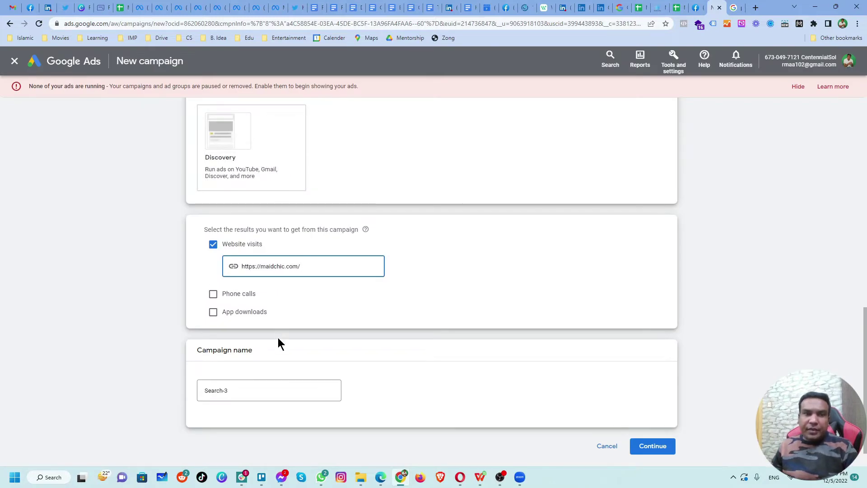
Step: Keep the campaign name Search-3 and continue to the bidding settings
scroll(253, 350, "down", 1)
left_click_drag(240, 359, 197, 361)
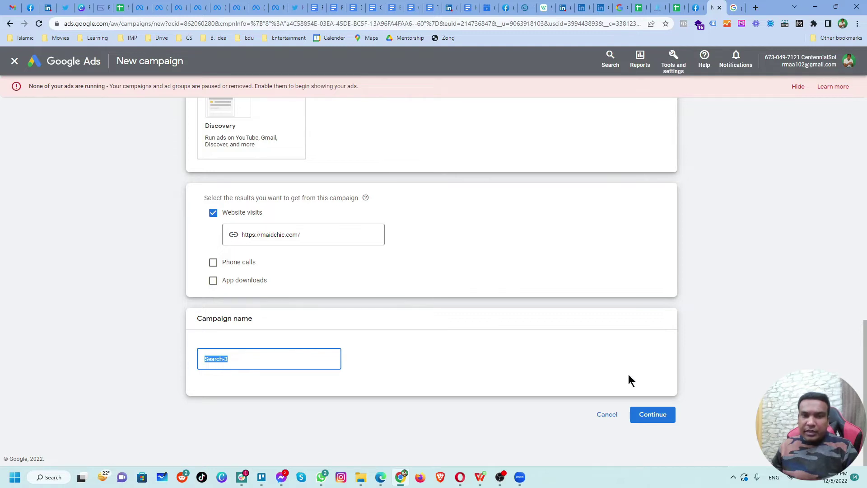
left_click(655, 414)
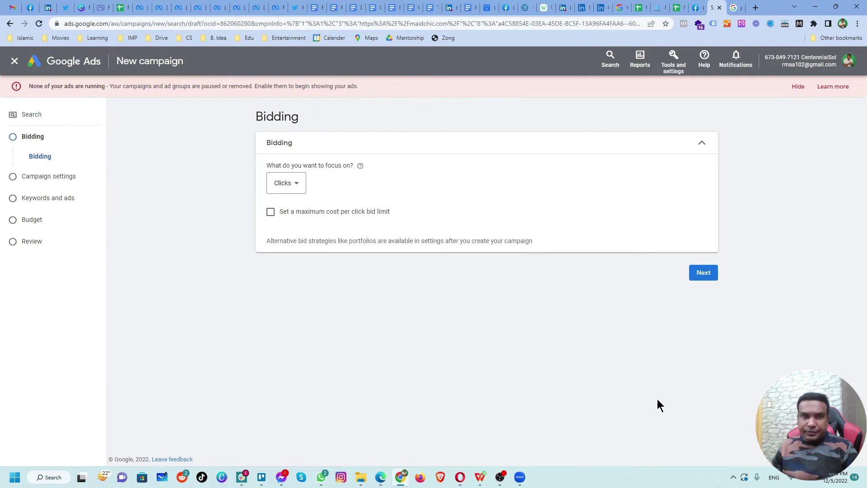
Step: Review the bidding focus options, including Conversions, and choose Clicks as the focus
left_click_drag(207, 165, 302, 170)
left_click(238, 183)
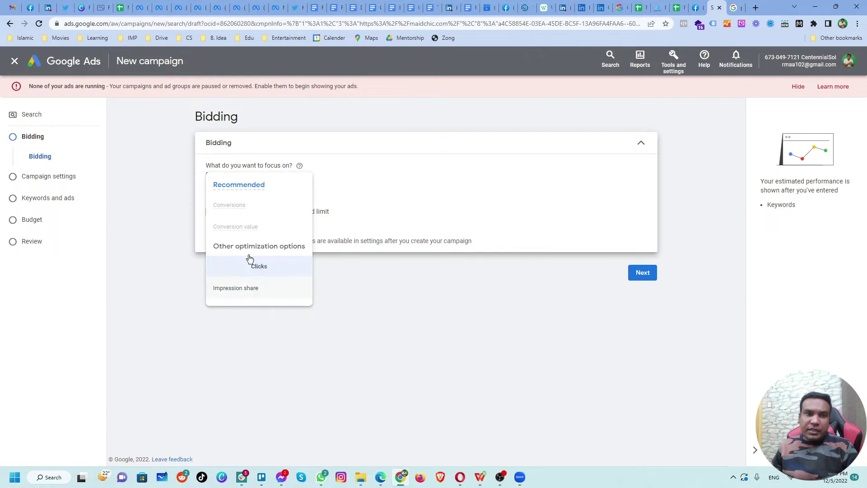
mouse_move(234, 206)
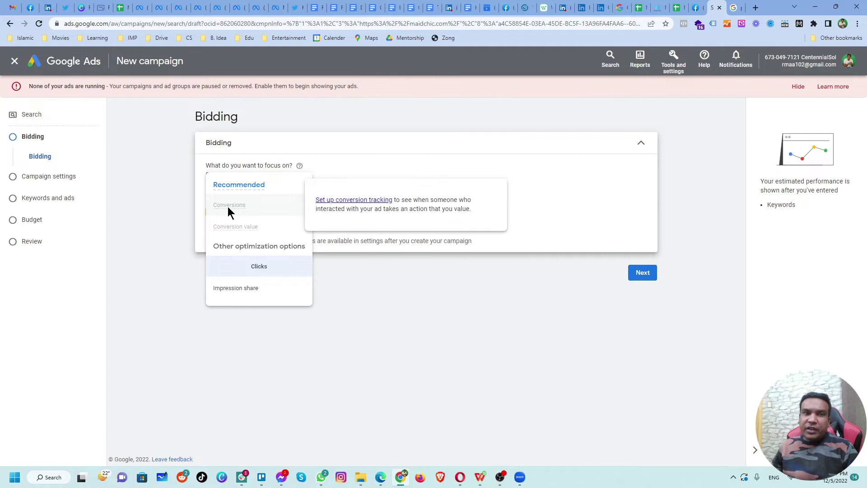
left_click(258, 267)
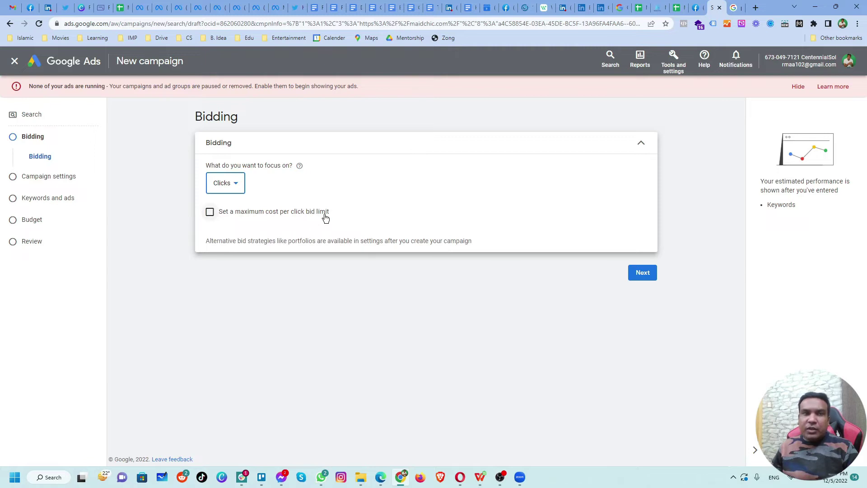
Step: Try a maximum cost-per-click bid limit of PKR 100 and turn the limit off again
left_click(211, 214)
left_click(245, 247)
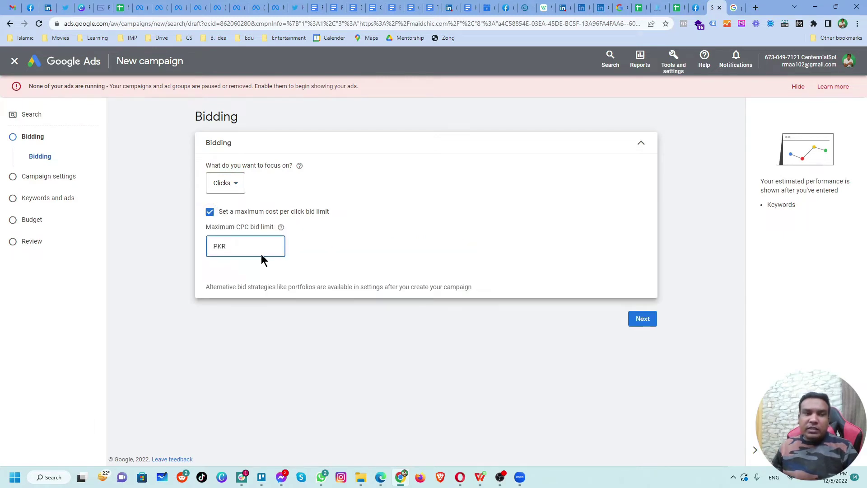
type("100")
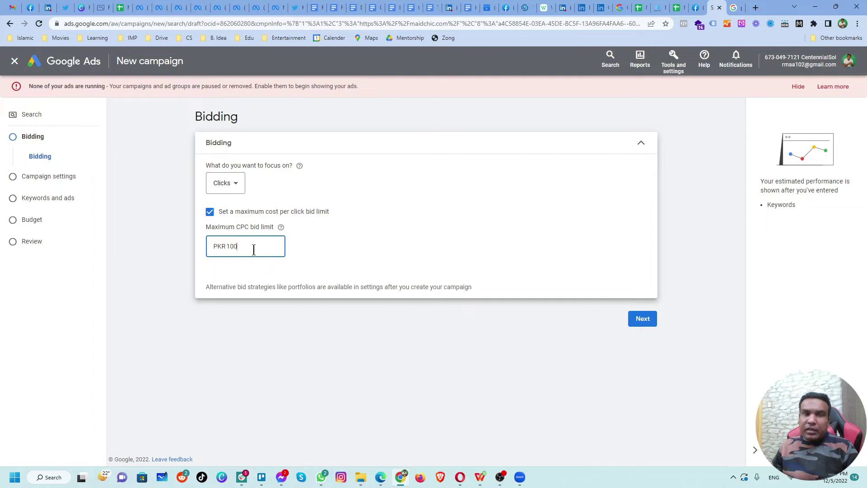
left_click(210, 212)
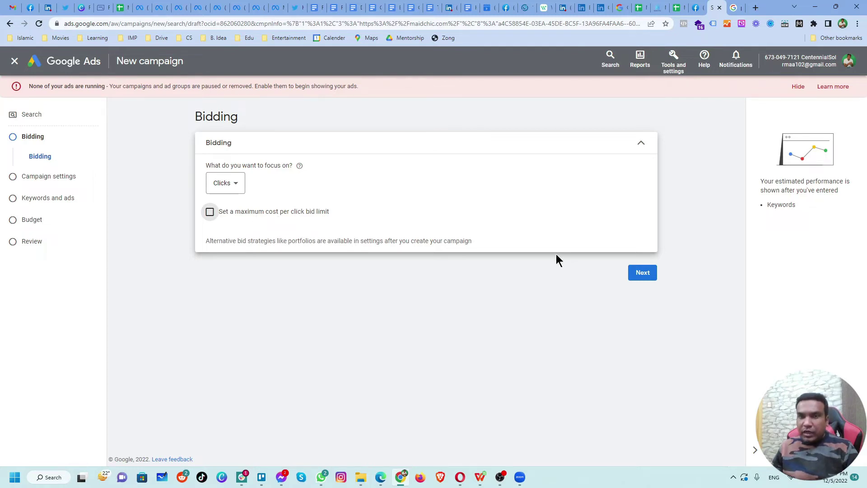
Step: Proceed to the campaign settings and exclude the Google Display Network, keeping Google search partners included
left_click(643, 272)
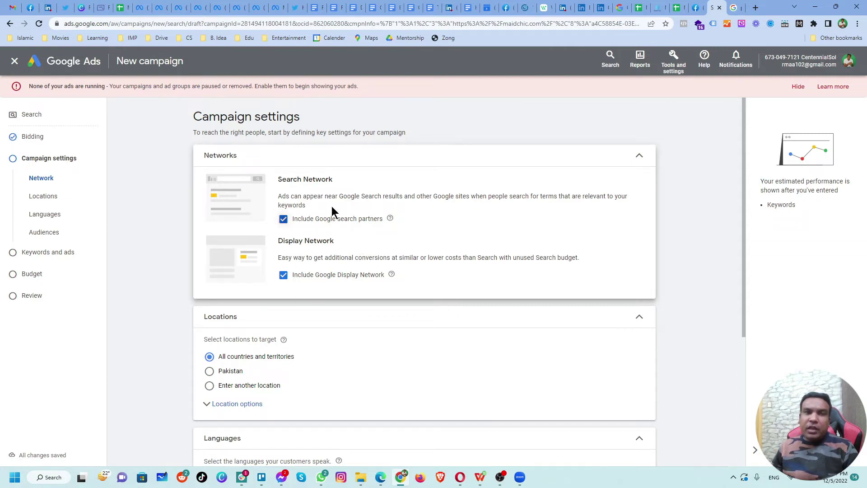
left_click(284, 277)
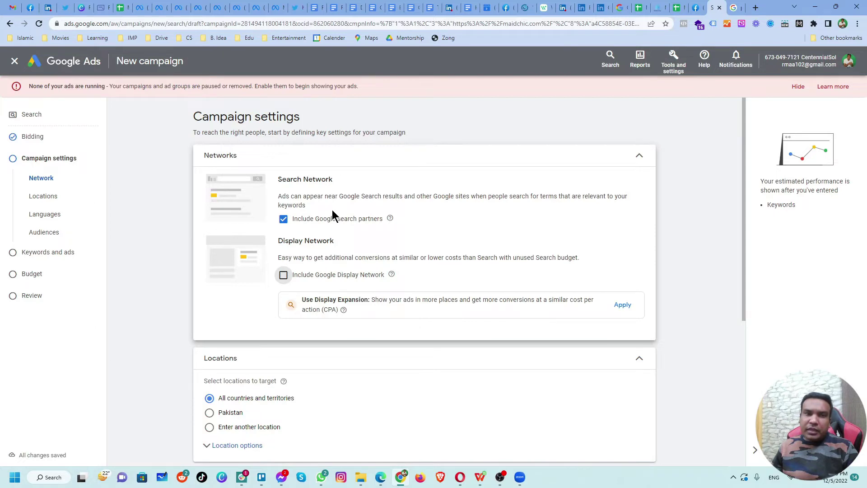
Step: Enter another location to target, choose Bergen County, New Jersey, United States, and review the location options
scroll(332, 213, "down", 5)
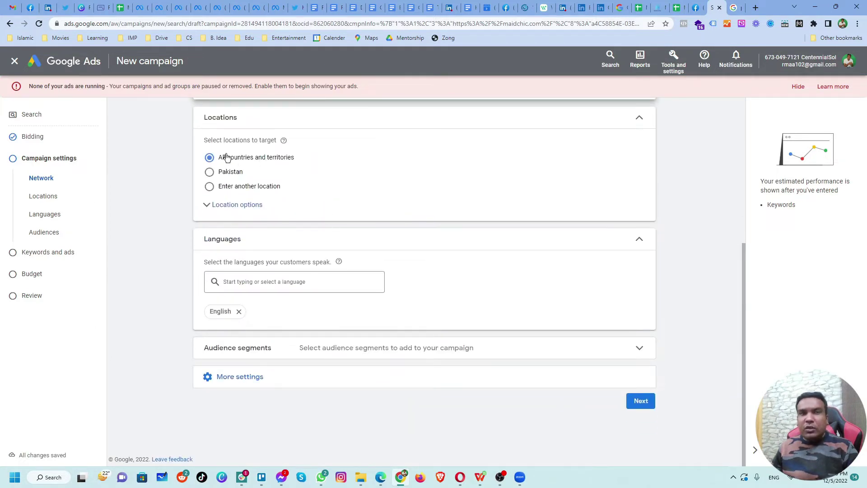
left_click(235, 189)
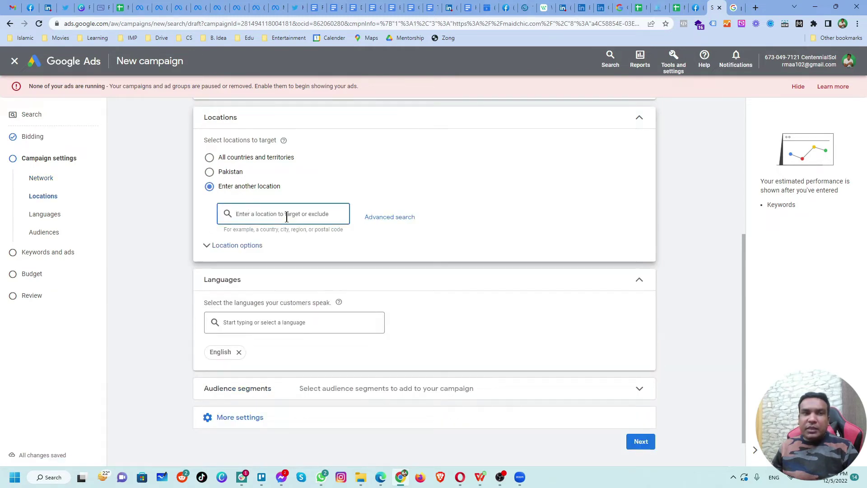
type("bergen")
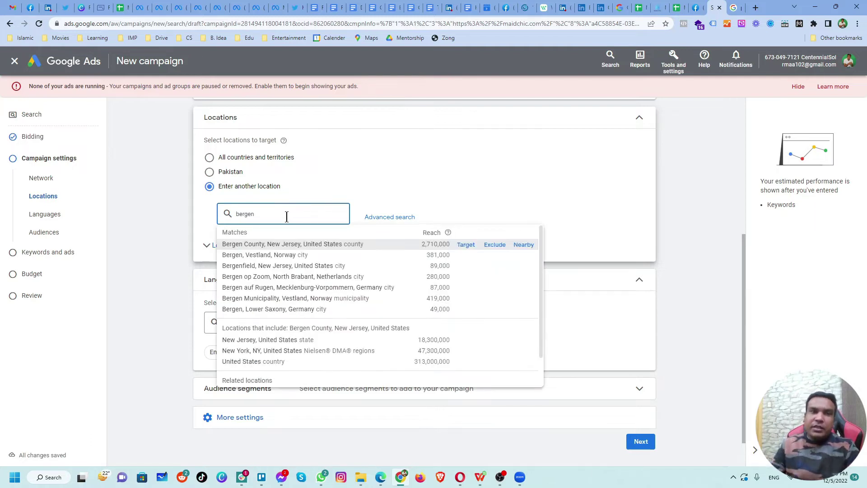
left_click(465, 245)
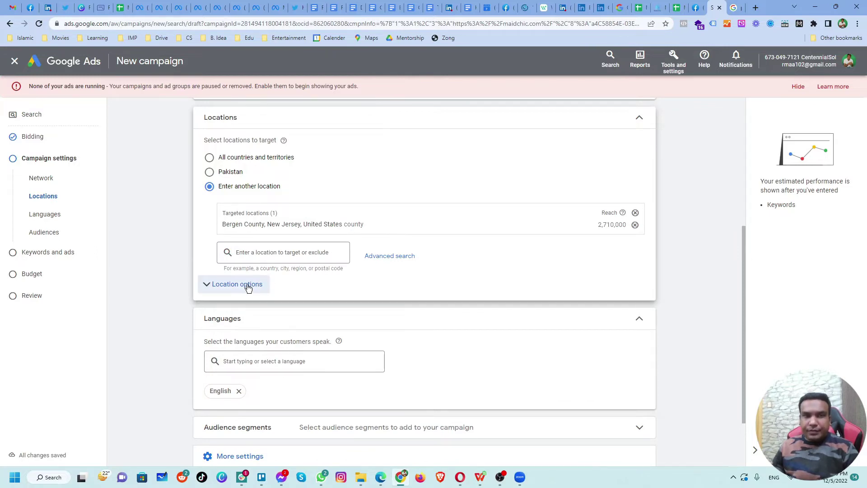
left_click(228, 286)
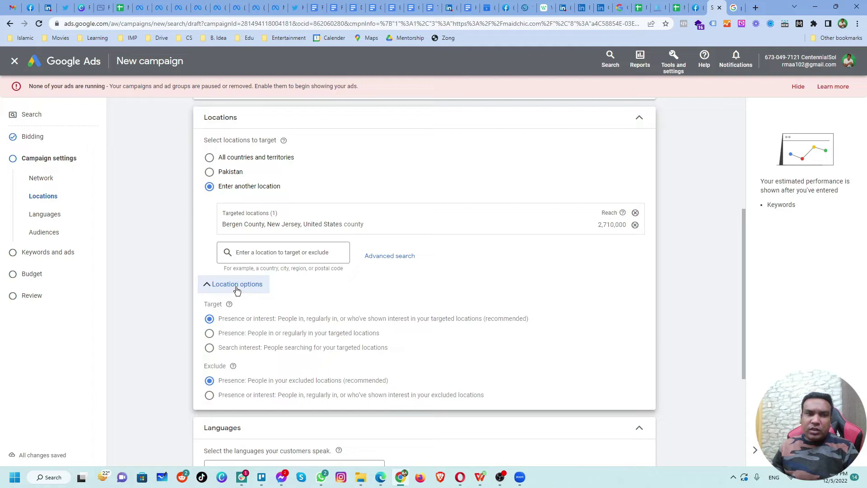
left_click(237, 290)
Step: Examine the categories available for browsing in the campaign's audience segments and collapse the section
scroll(457, 208, "down", 2)
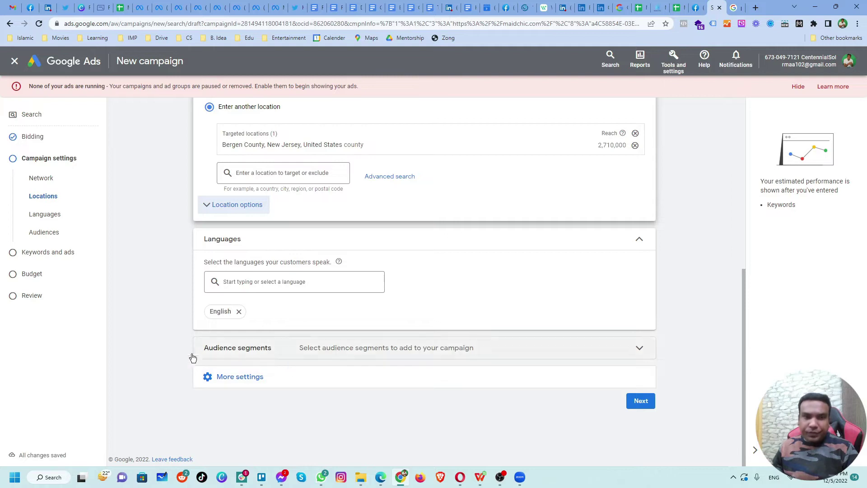
left_click(341, 352)
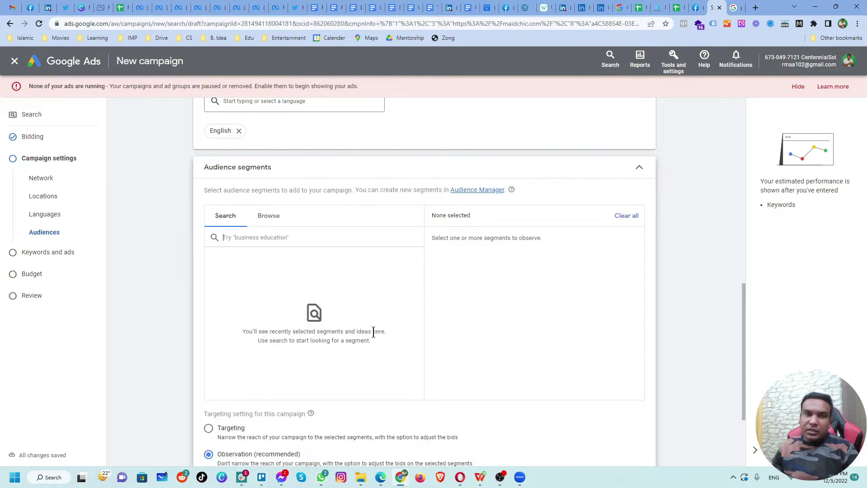
left_click(268, 216)
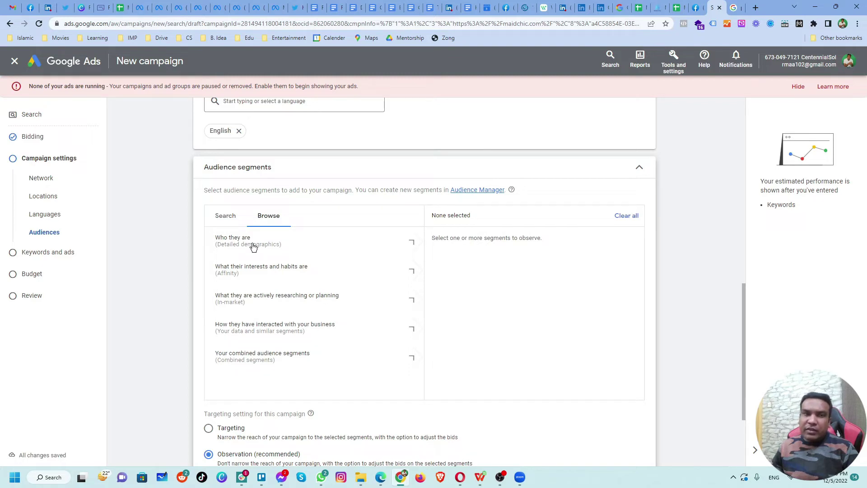
left_click(639, 168)
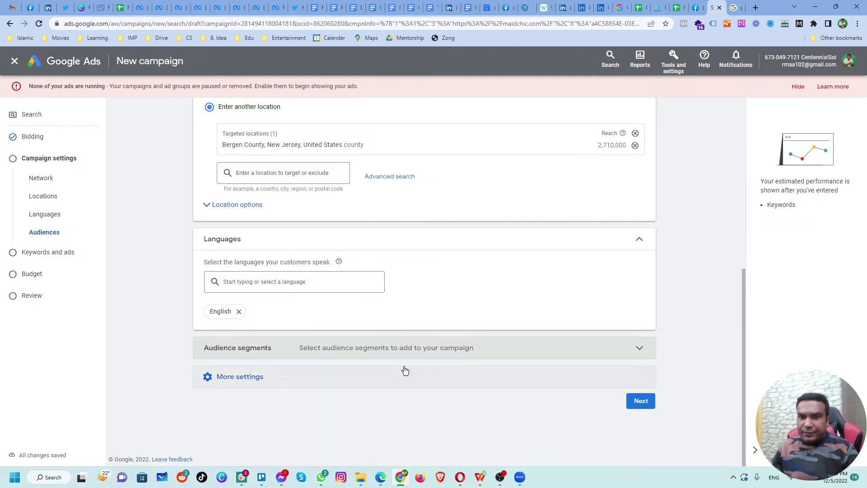
Step: Show the additional campaign settings and review the ad schedule's day choices, keeping All days
left_click(239, 381)
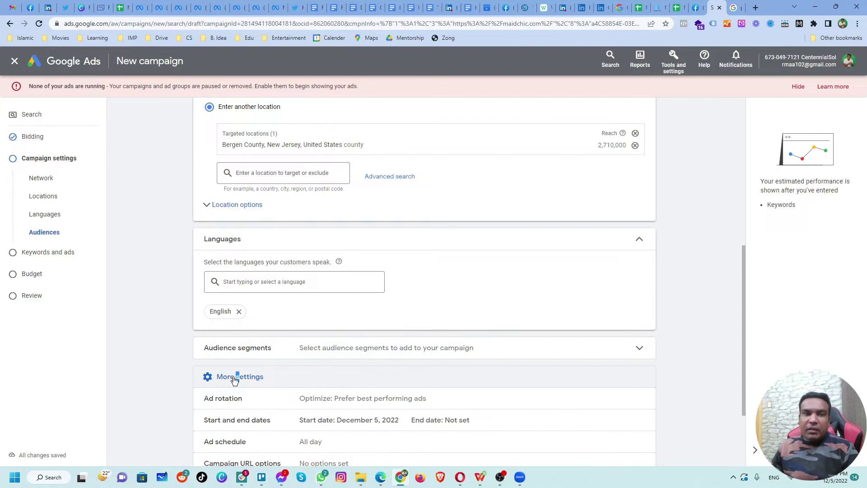
scroll(170, 360, "down", 3)
left_click(161, 338)
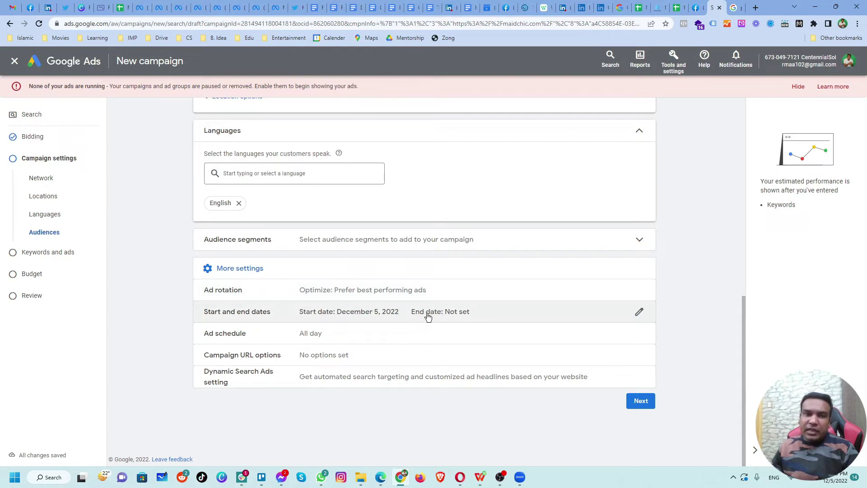
left_click(354, 342)
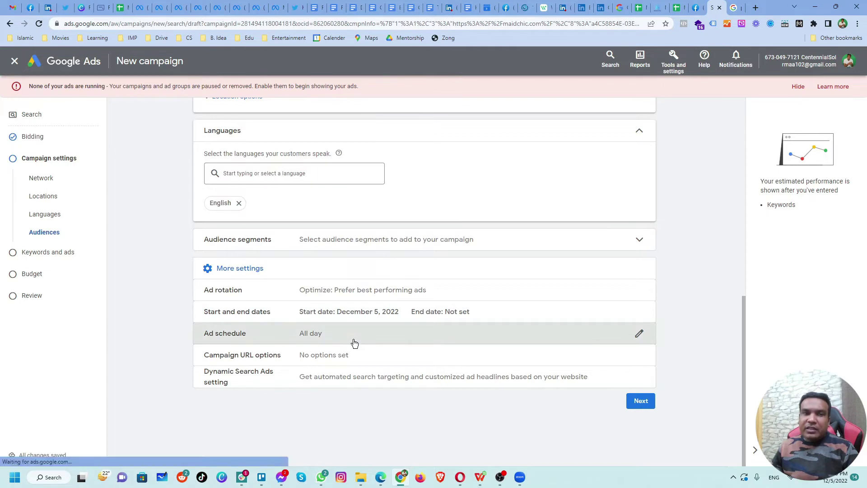
left_click(223, 377)
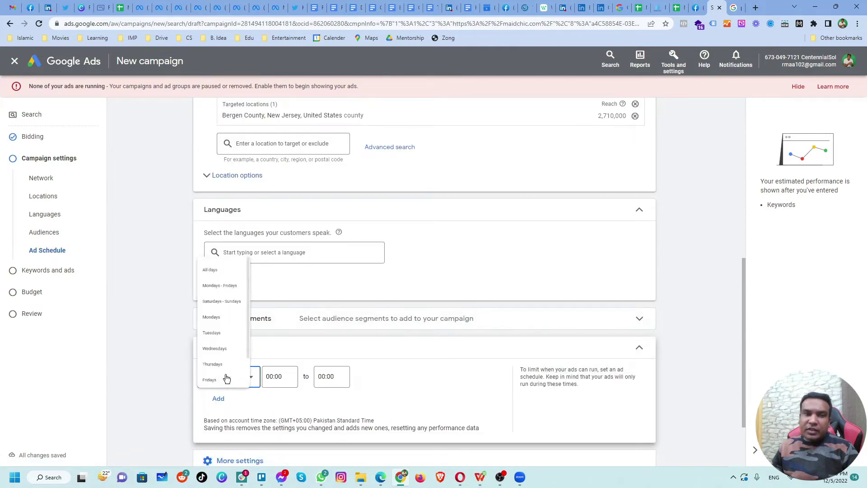
left_click(191, 406)
scroll(189, 389, "down", 1)
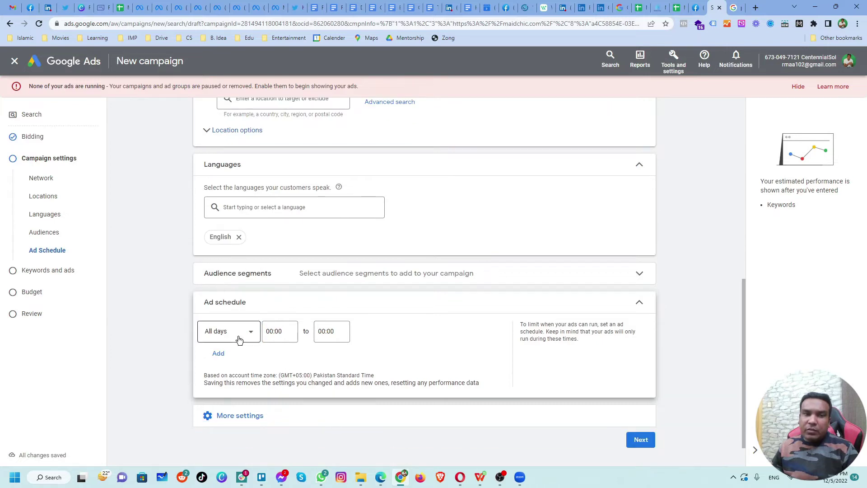
left_click(639, 303)
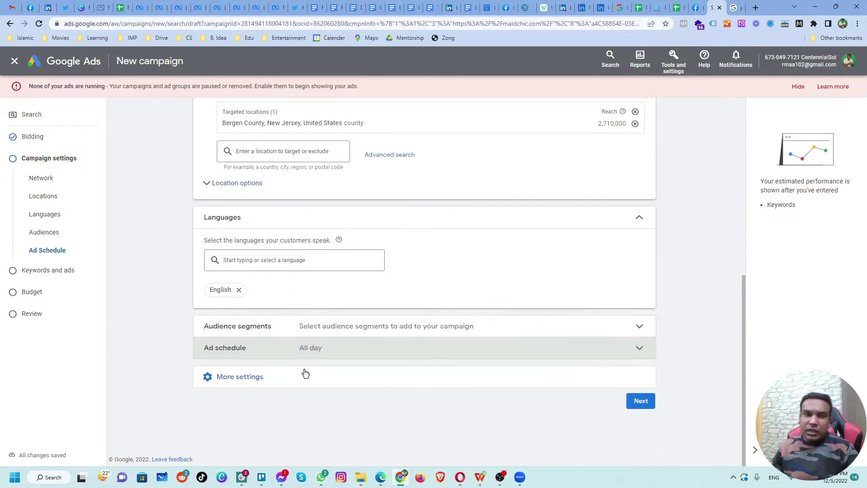
Step: Check the remaining additional settings, keep them as they are, and continue to Keywords and ads
left_click(232, 376)
scroll(221, 377, "down", 2)
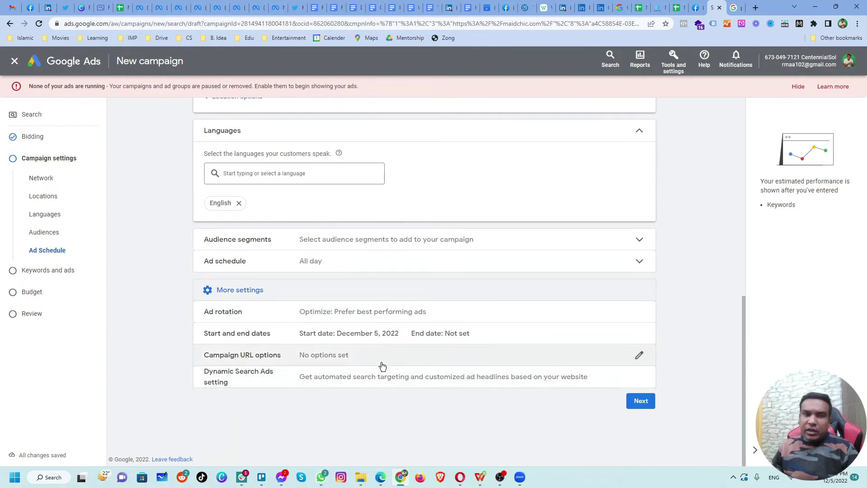
left_click(641, 402)
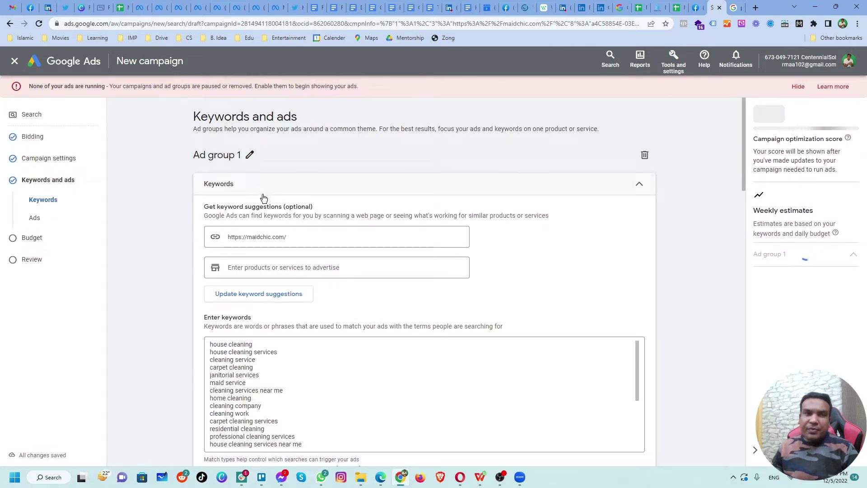
Step: Review the suggested keywords for Ad group 1 and clear the whole keyword list
left_click_drag(194, 155, 242, 168)
scroll(235, 194, "down", 1)
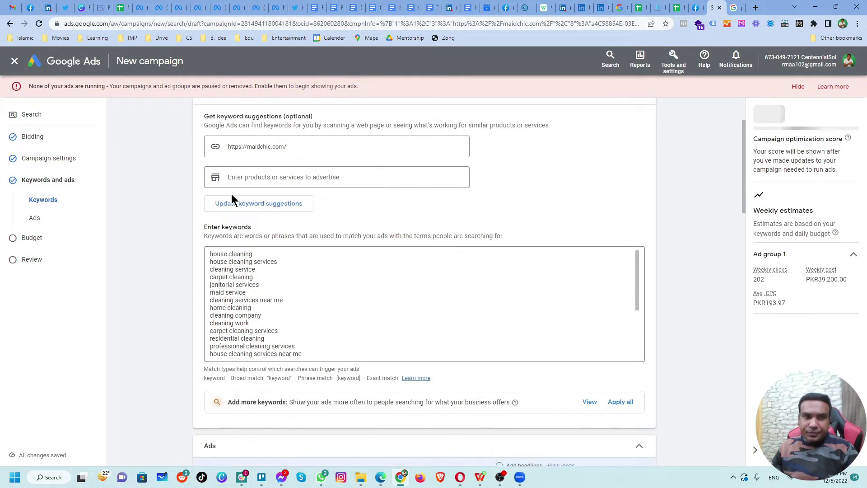
scroll(232, 282, "down", 5)
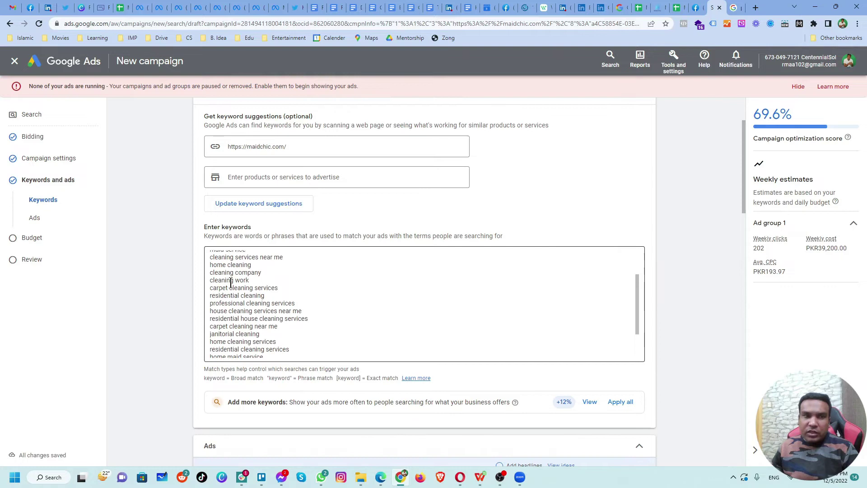
scroll(234, 297, "up", 5)
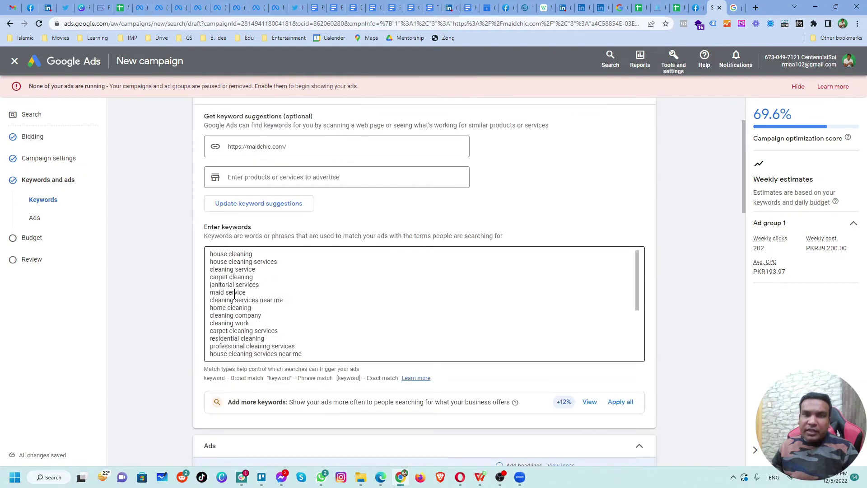
scroll(325, 310, "down", 6)
left_click_drag(278, 311, 200, 202)
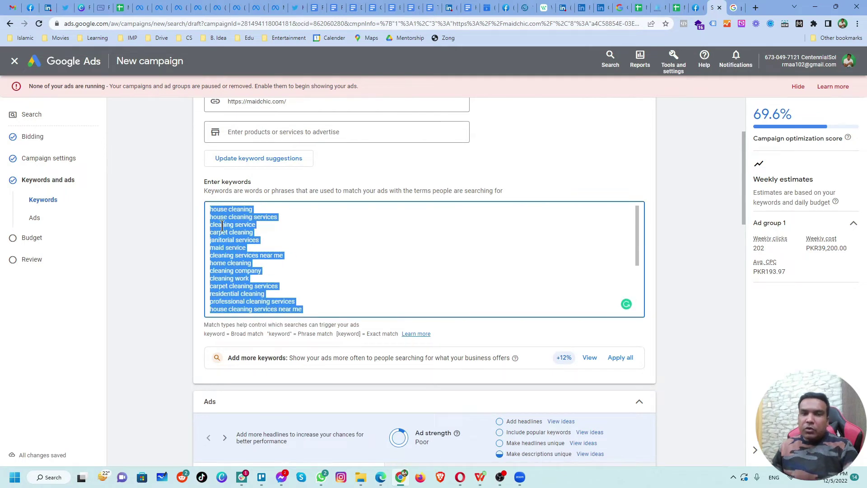
key("ctrl+x")
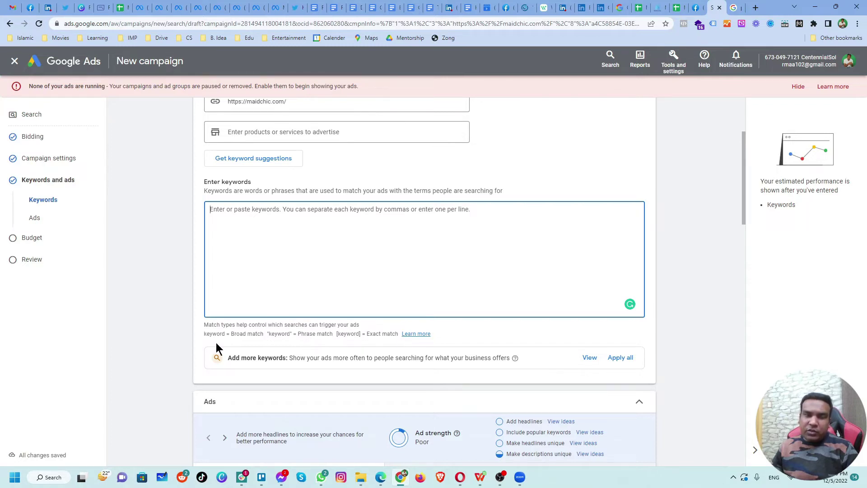
Step: Check the broad match notation, and switch to the Keyword Themes sheet of the Maid Chic Search Campaign spreadsheet
left_click_drag(231, 333, 264, 333)
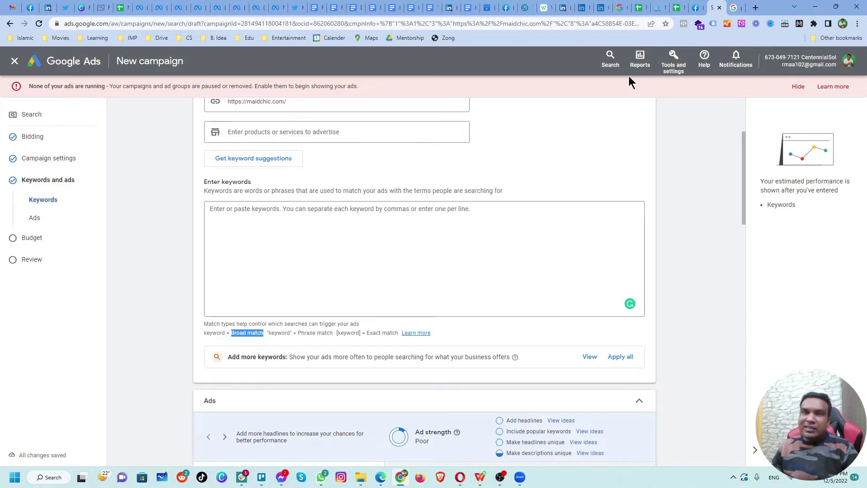
left_click(675, 12)
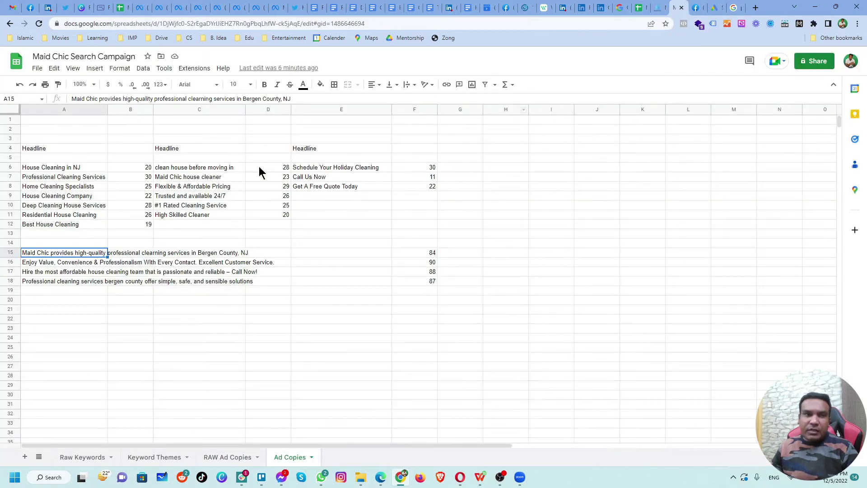
left_click(156, 457)
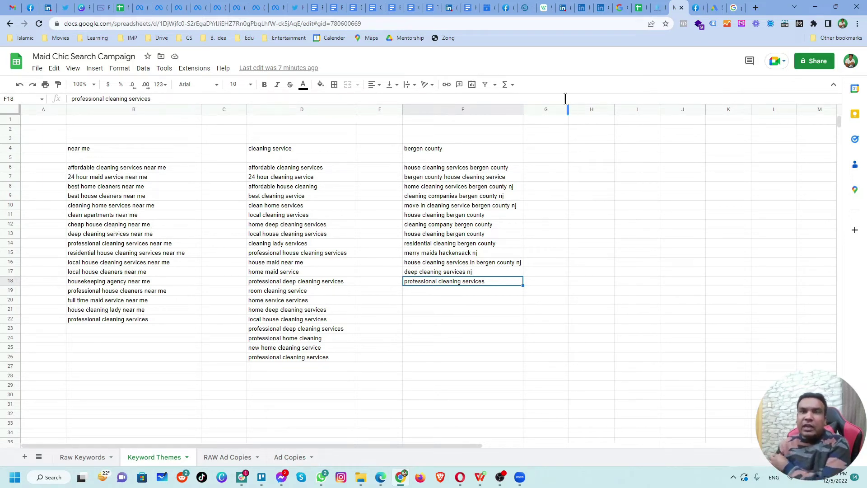
Step: Open the keyword wrapper site keywordwrap.com in a new browser tab
left_click(756, 8)
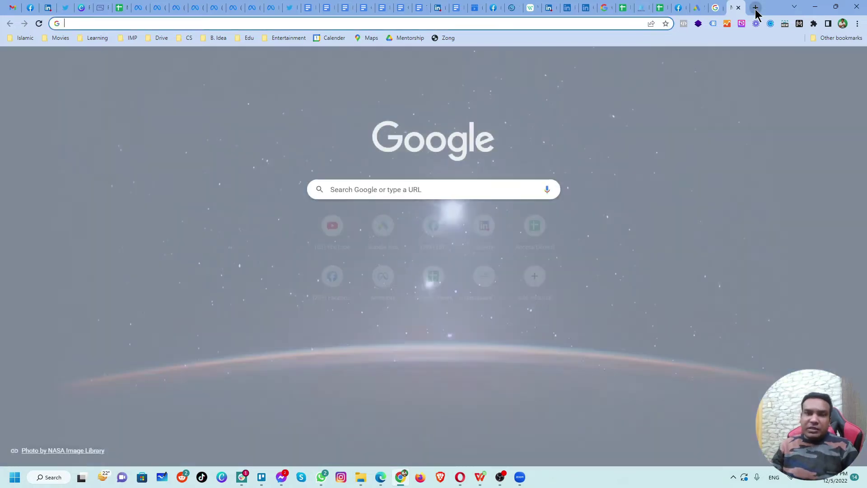
type("keyw")
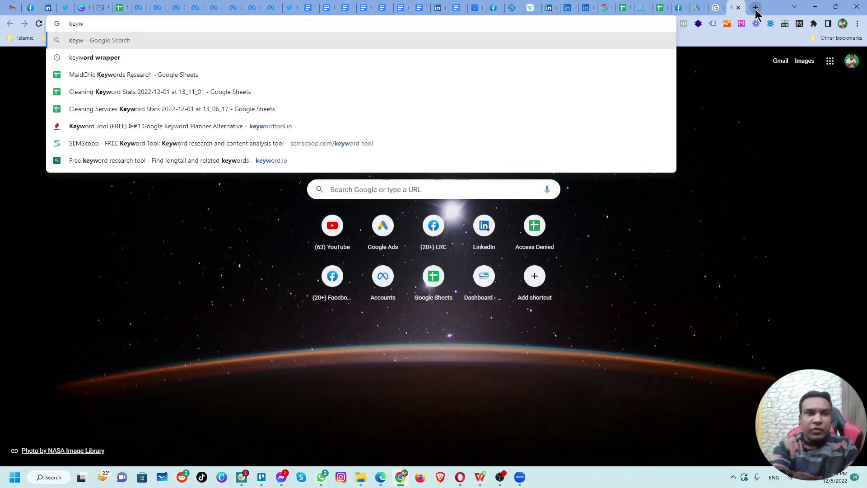
type("ordw")
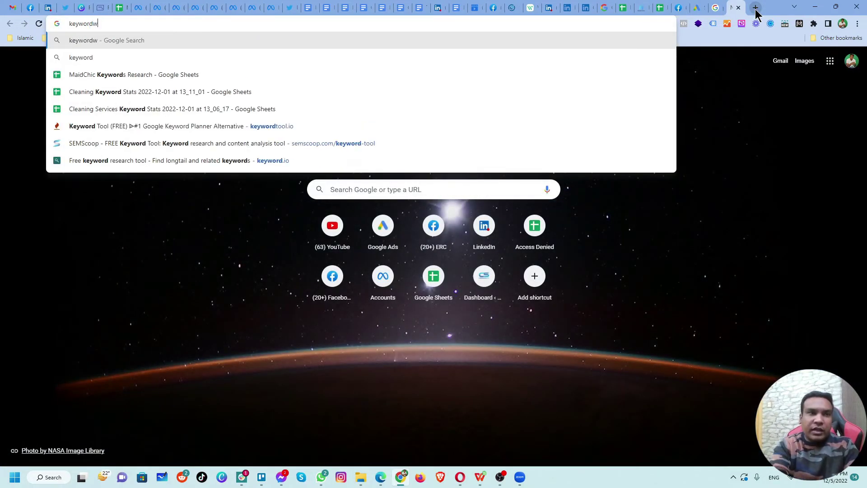
type("rap.com")
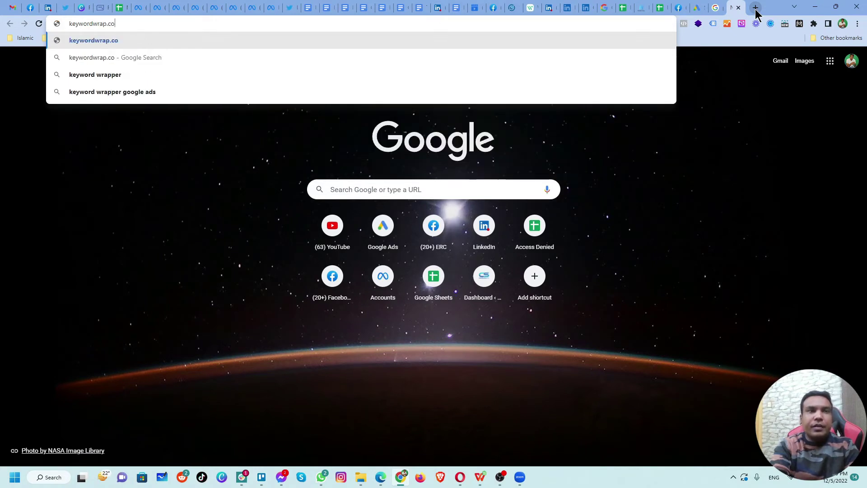
key("Return")
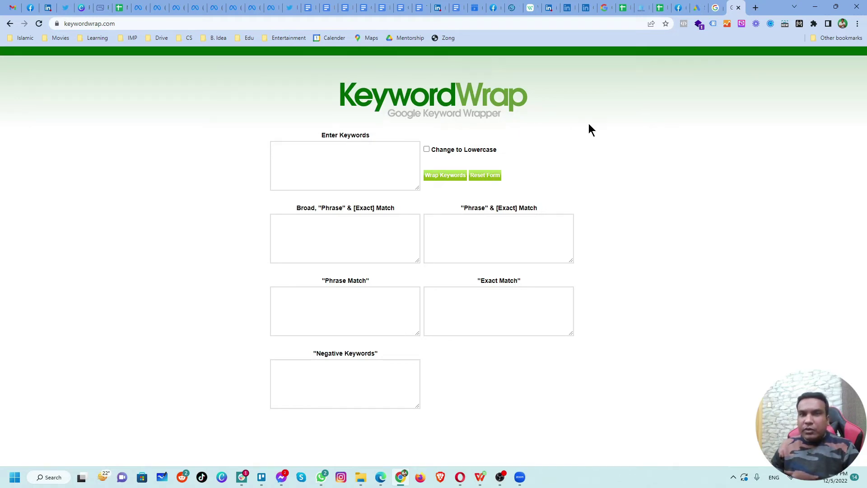
Step: Copy the "near me" keywords from B6:B22 of the Keyword Themes sheet into KeywordWrap and wrap them into match types
left_click(659, 12)
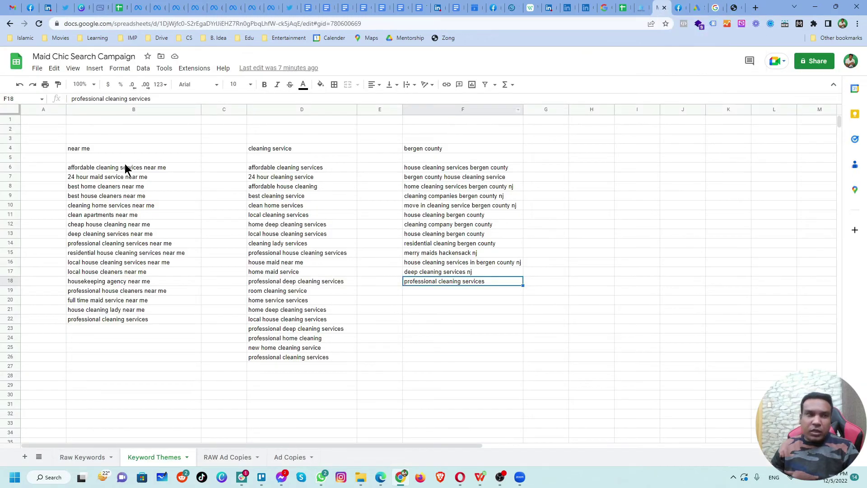
left_click_drag(188, 170, 170, 321)
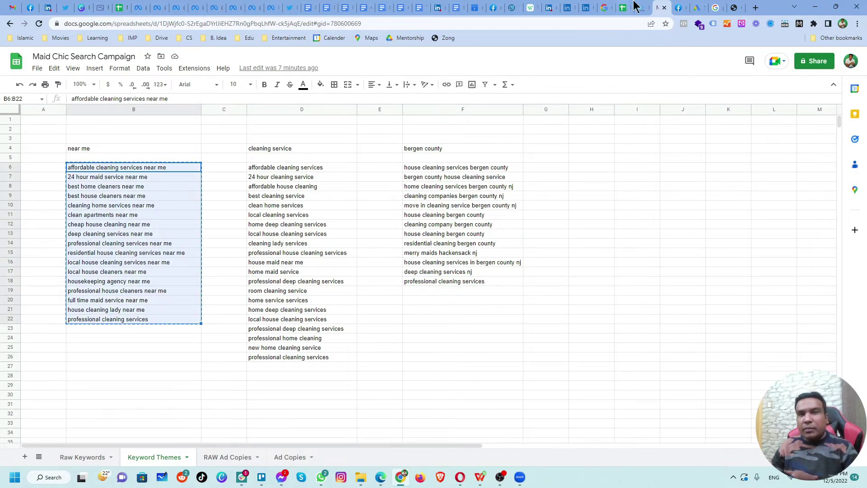
left_click(731, 8)
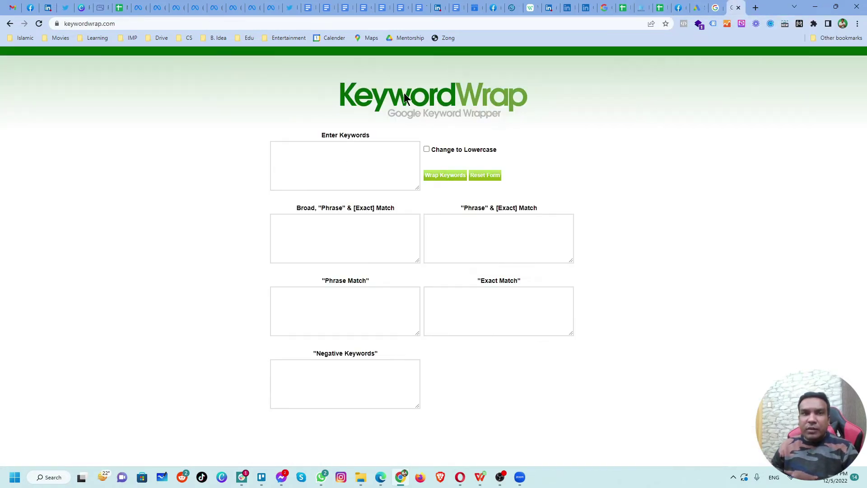
left_click(338, 166)
key("ctrl+v")
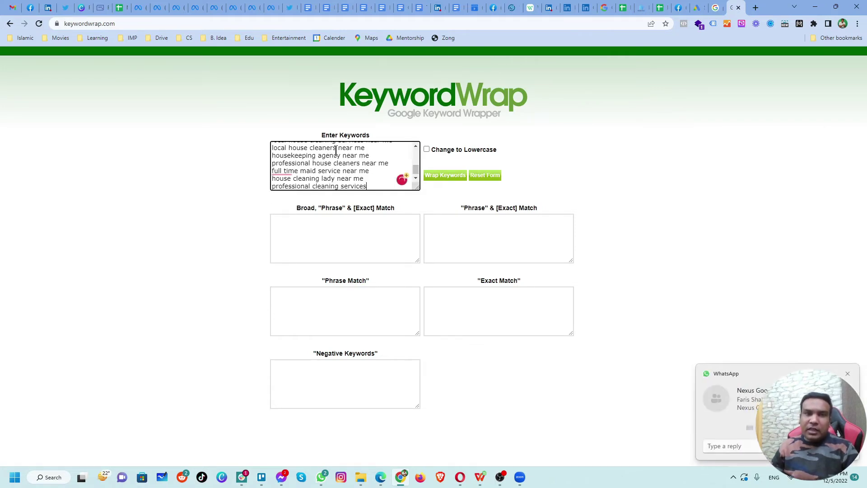
left_click(448, 176)
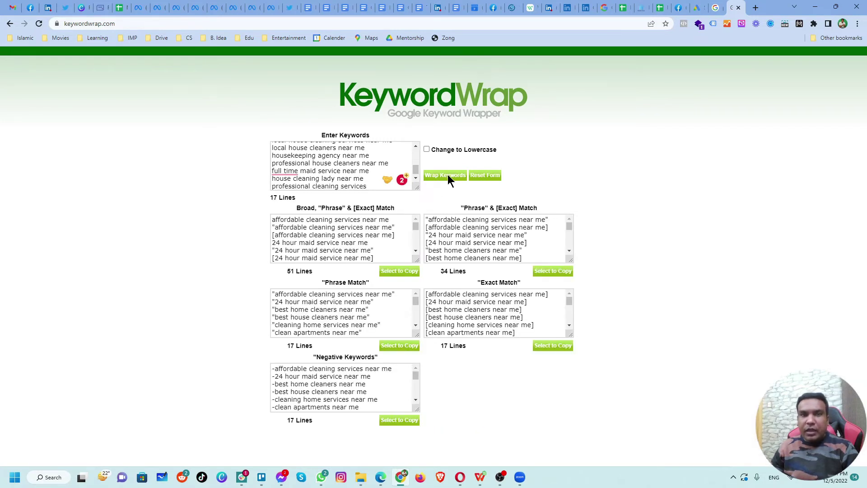
Step: Examine the KeywordWrap outputs for each match type and their line counts, including phrase, exact and negative keywords
left_click_drag(297, 211, 393, 211)
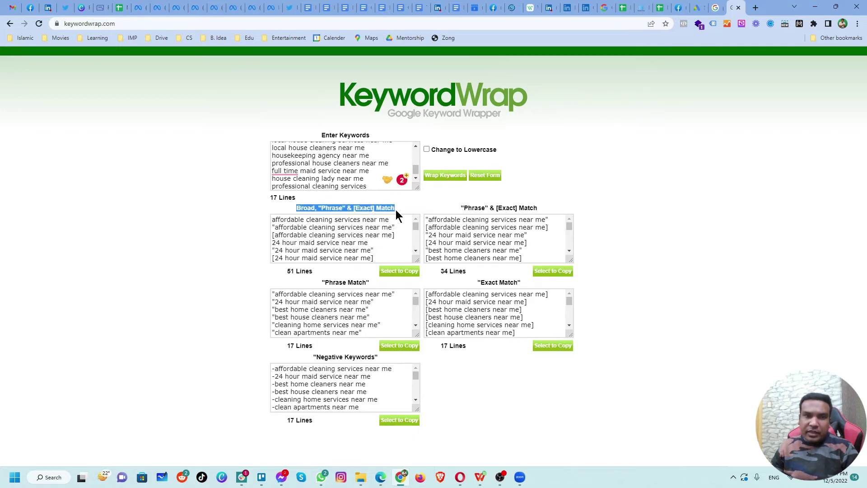
left_click_drag(270, 199, 293, 199)
left_click_drag(288, 272, 307, 270)
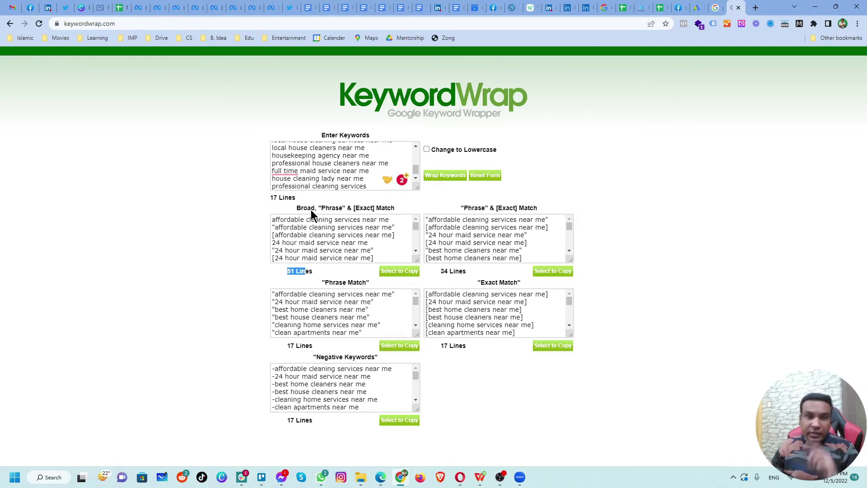
left_click(305, 275)
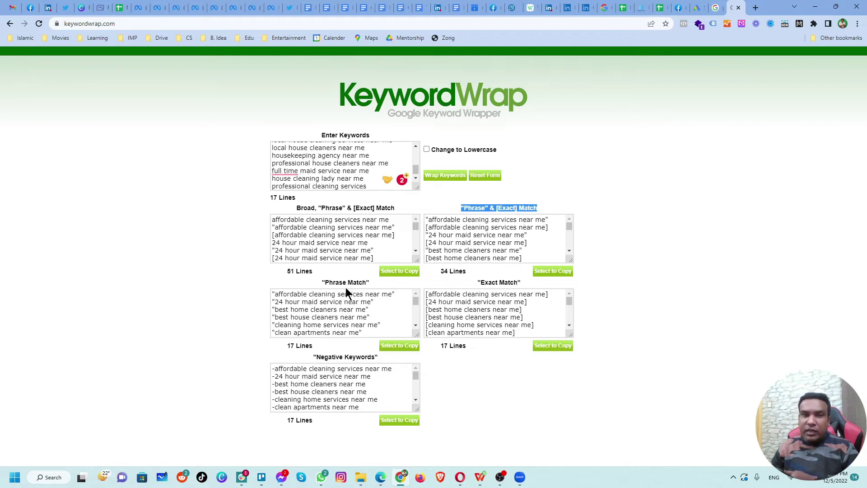
triple_click(324, 281)
left_click(473, 288)
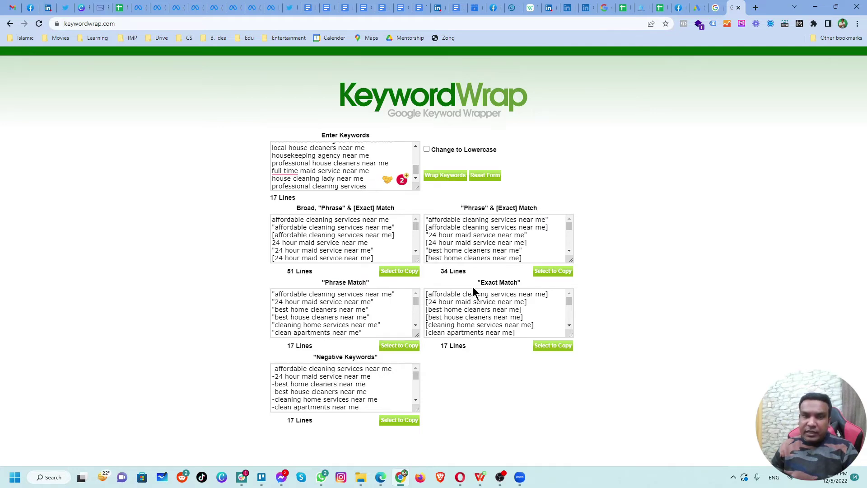
left_click_drag(312, 357, 379, 361)
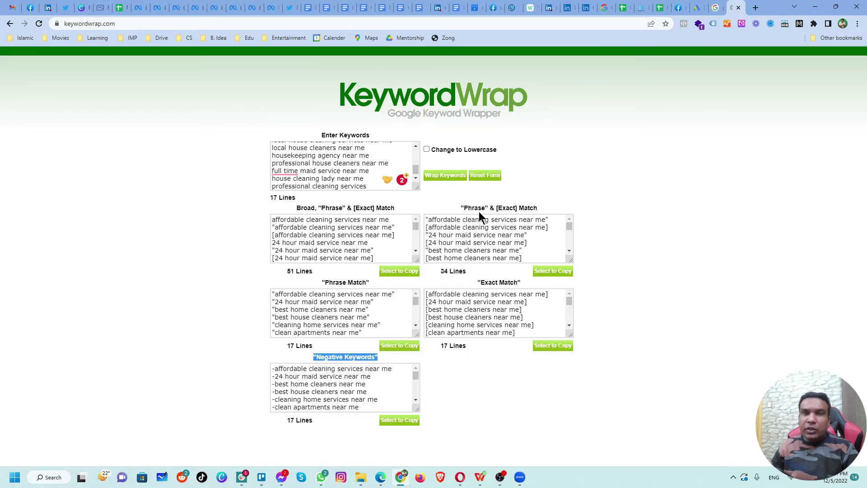
Step: Copy the combined phrase and exact match list from KeywordWrap into Ad group 1's keywords in Google Ads and check the entries
left_click_drag(465, 208, 535, 209)
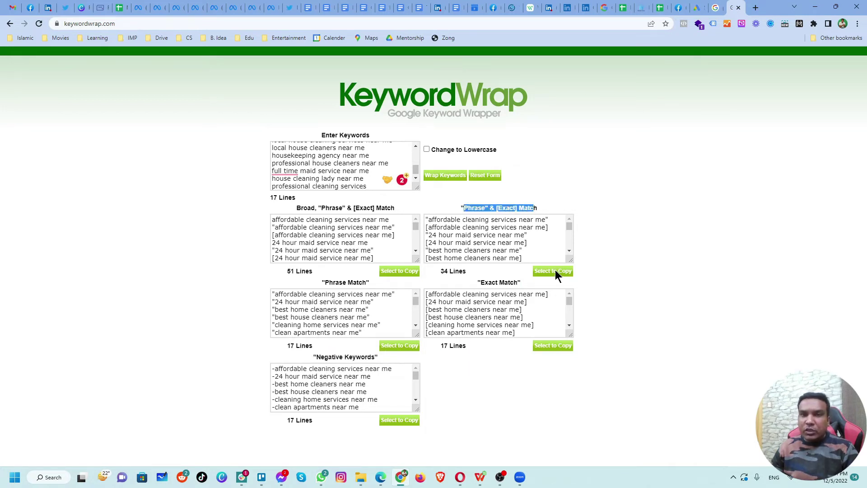
left_click(555, 270)
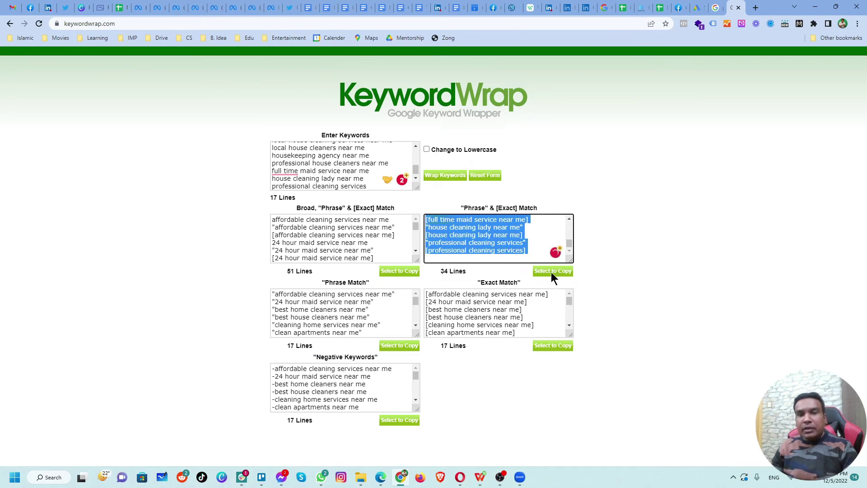
left_click(695, 7)
left_click(339, 253)
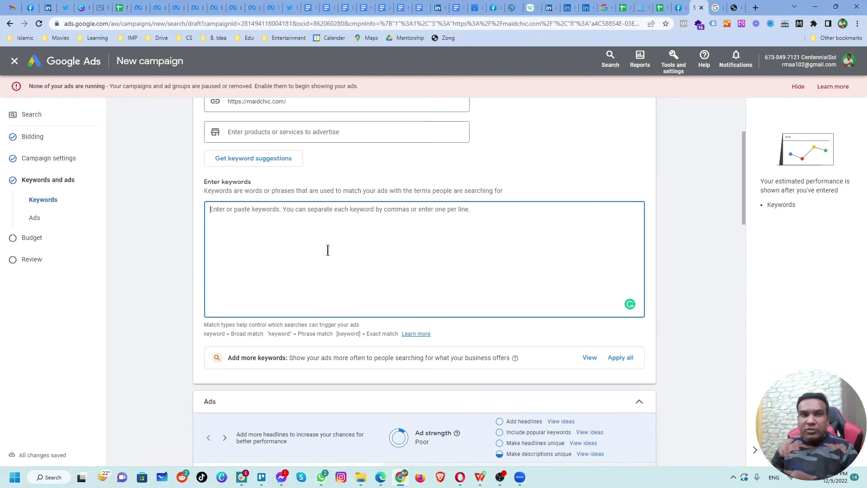
key("ctrl+v")
scroll(326, 232, "up", 6)
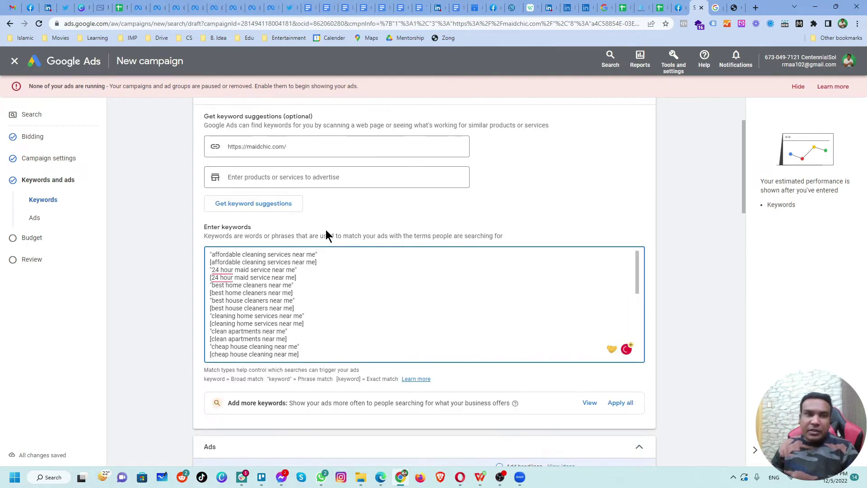
scroll(174, 286, "down", 3)
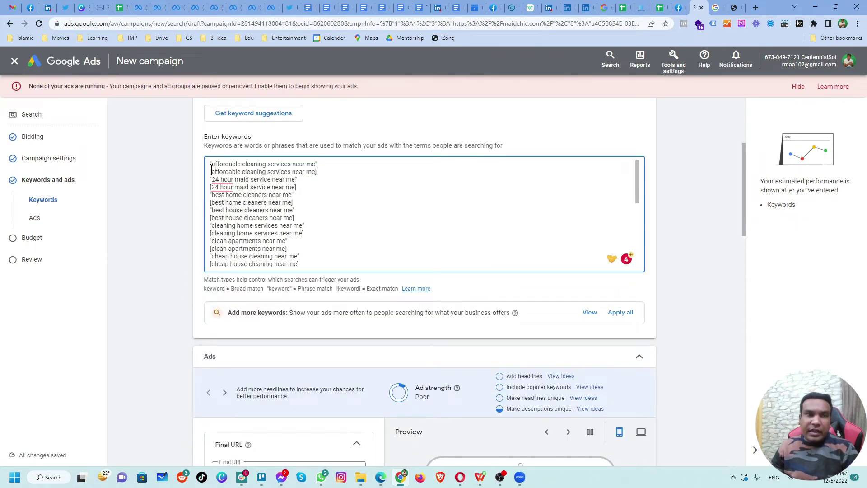
left_click_drag(215, 166, 318, 165)
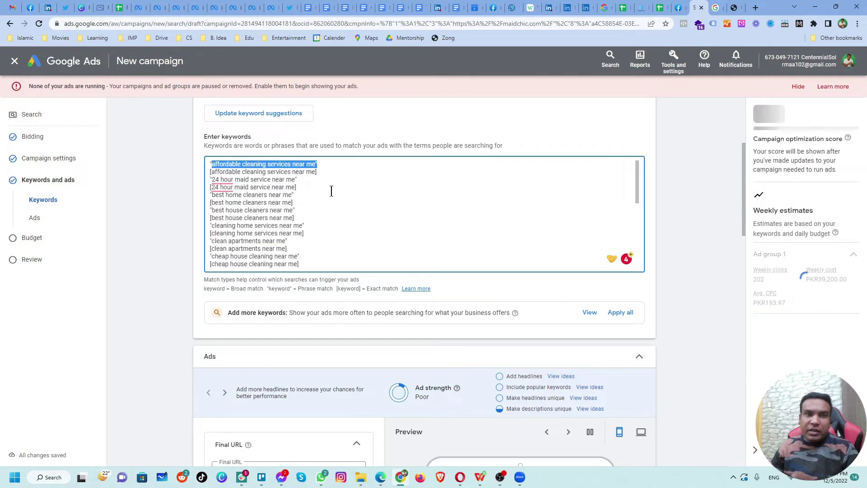
left_click(300, 203)
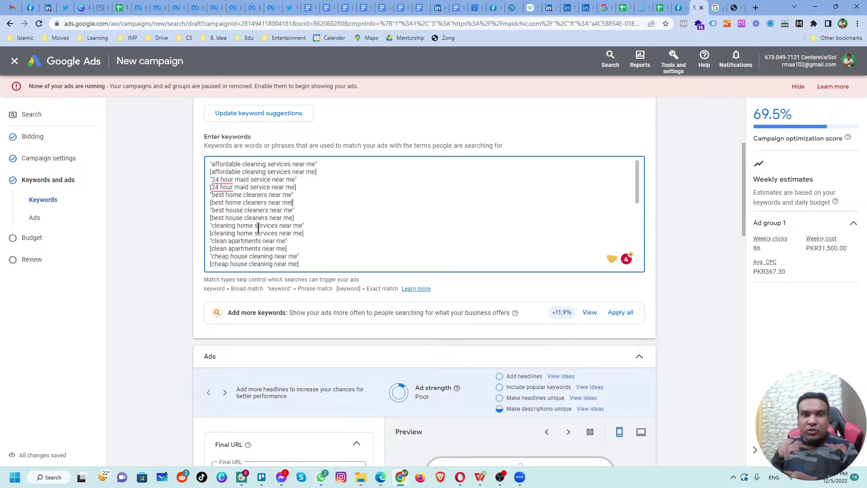
scroll(283, 241, "down", 5)
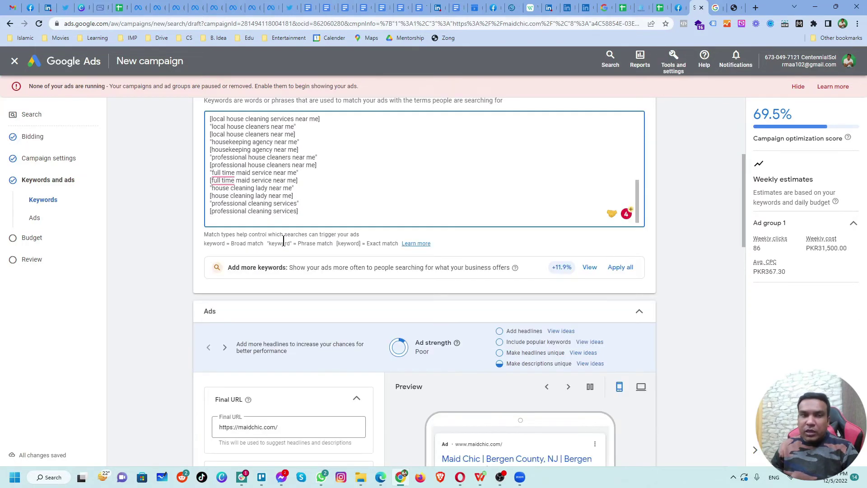
scroll(197, 286, "down", 1)
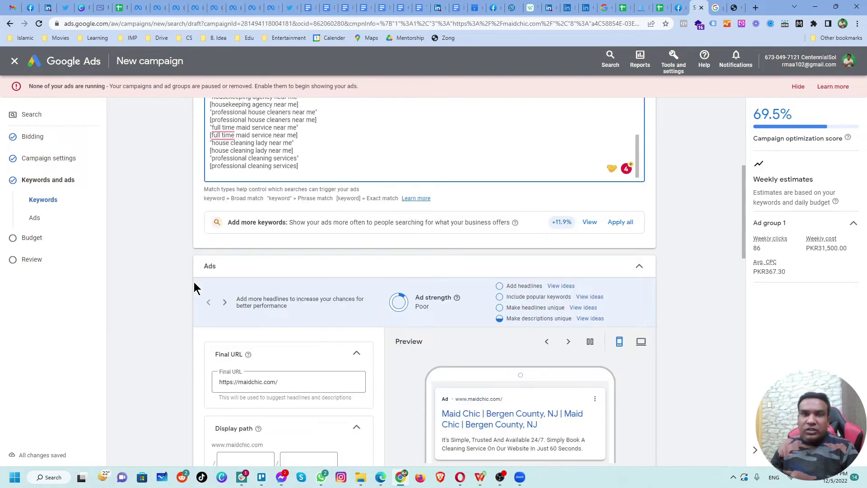
Step: Set the ad's display path to "services" and "cleaning"
scroll(196, 287, "down", 3)
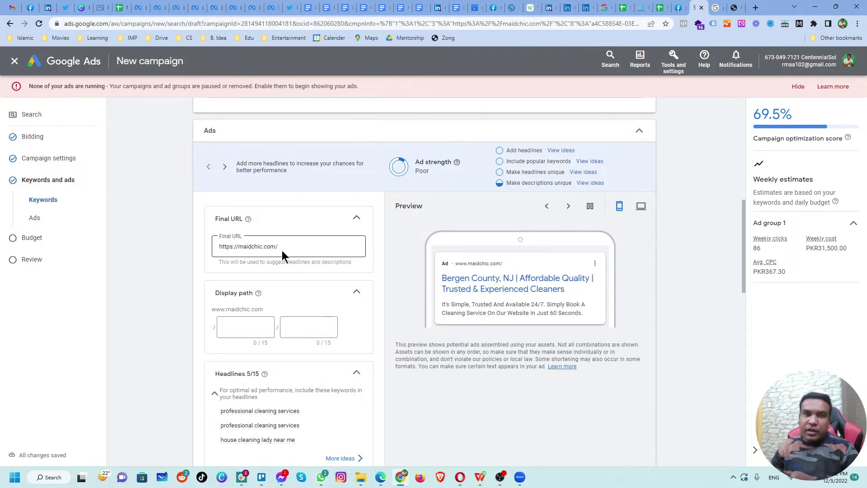
scroll(310, 247, "down", 2)
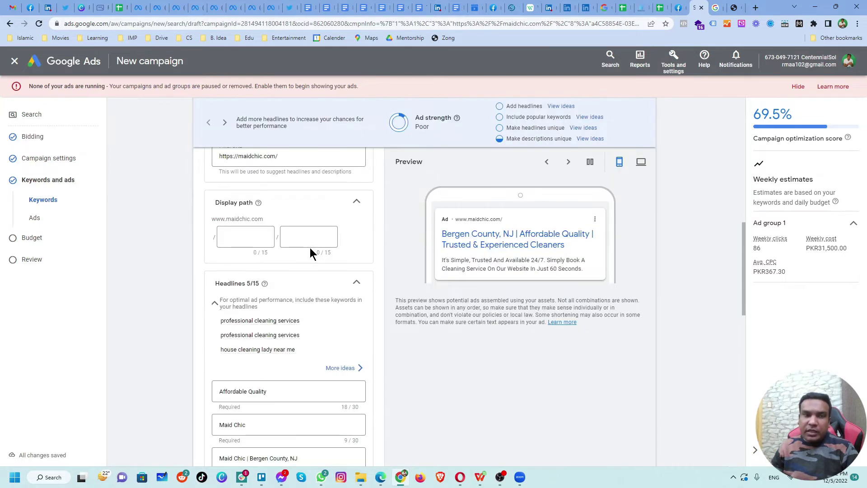
scroll(262, 252, "up", 1)
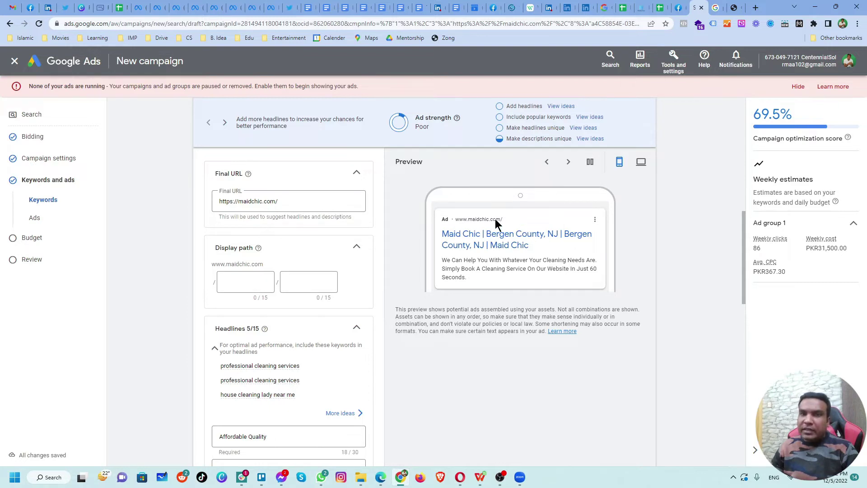
left_click(251, 288)
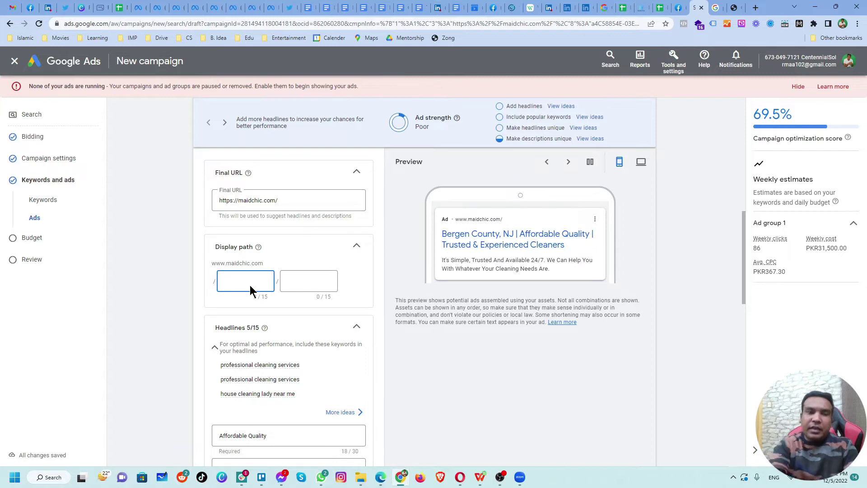
left_click(665, 6)
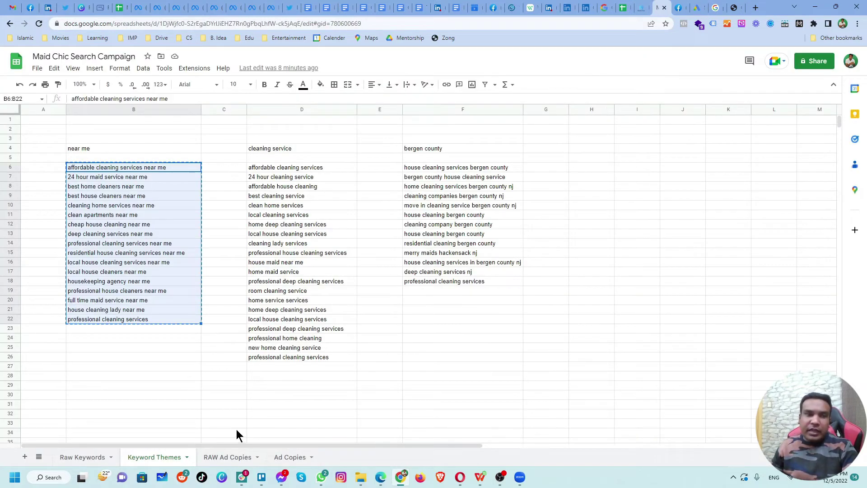
left_click(698, 7)
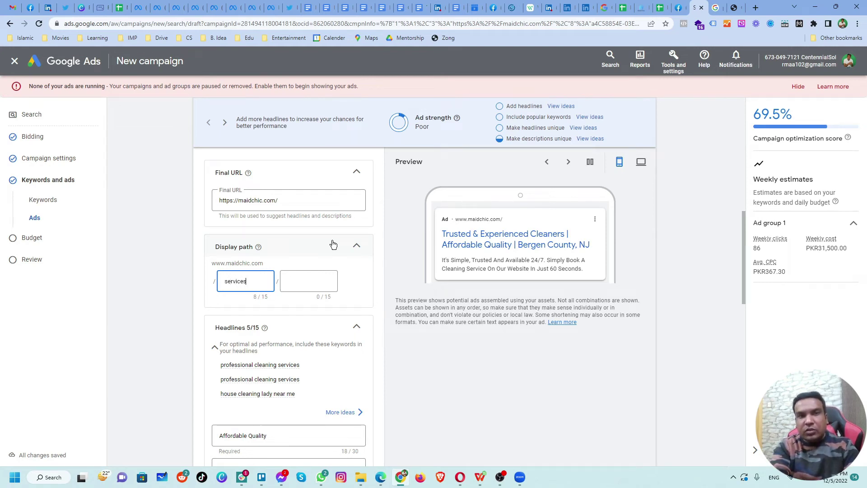
key("Tab")
type("cleaning")
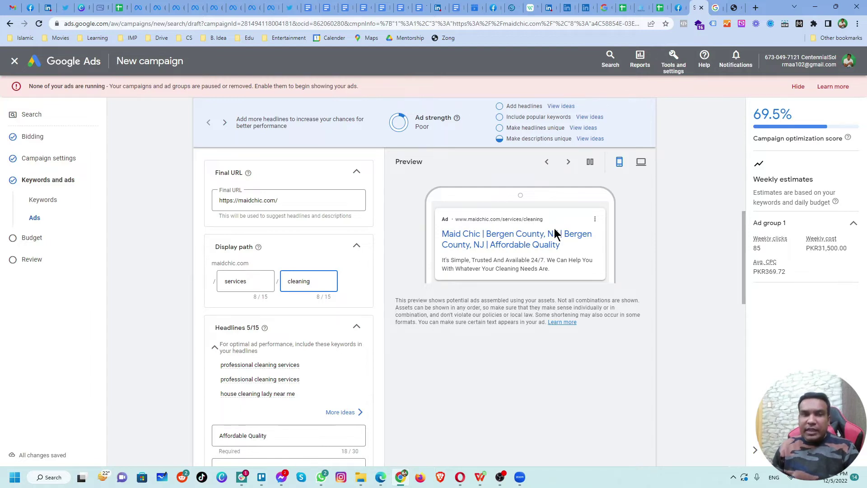
Step: Replace the ad's first headline, "Affordable Quality", with "House Cleaning in NJ" from A6 of the spreadsheet's Ad Copies sheet
scroll(209, 303, "down", 3)
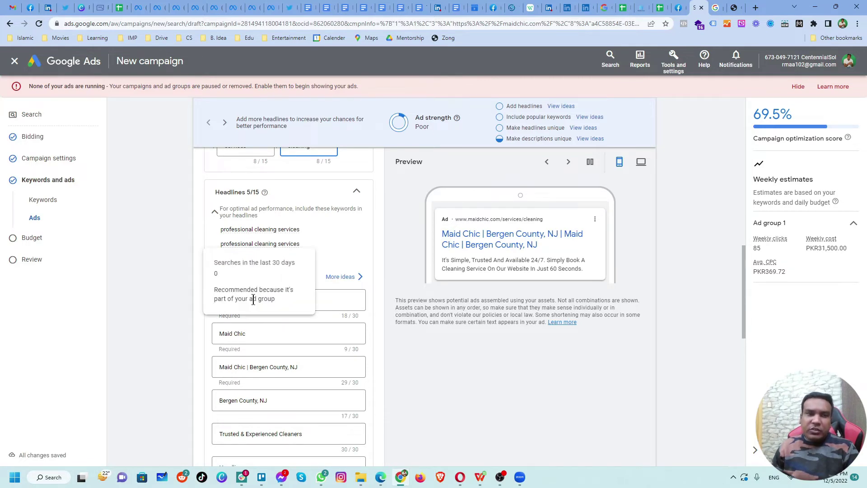
scroll(273, 332, "down", 2)
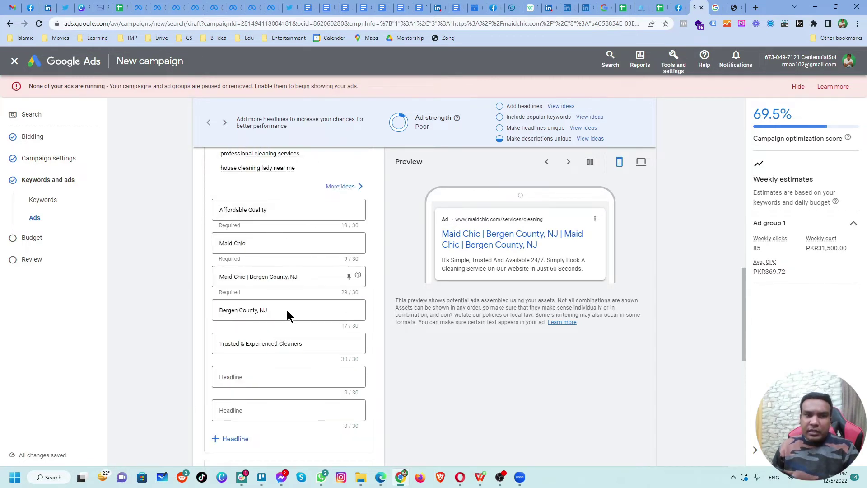
left_click(656, 10)
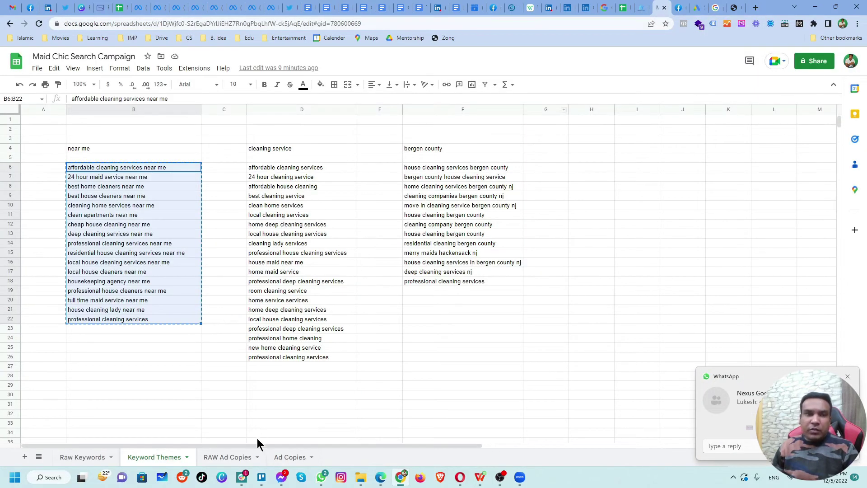
left_click(290, 457)
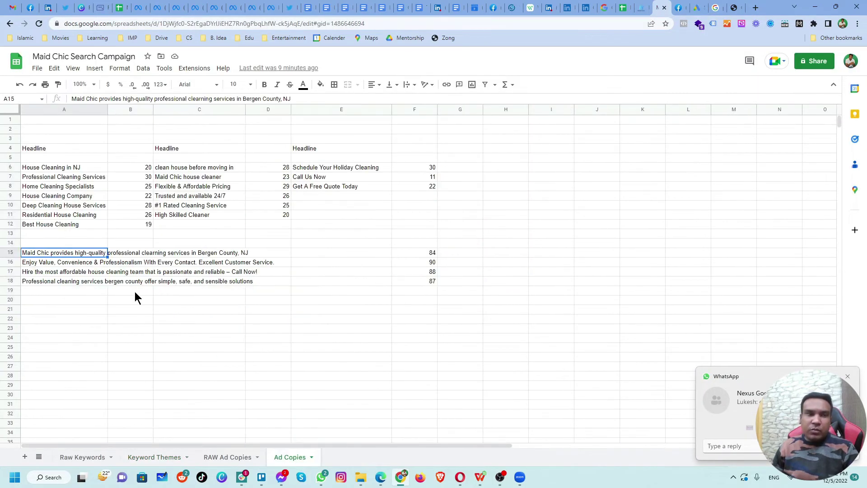
left_click(88, 165)
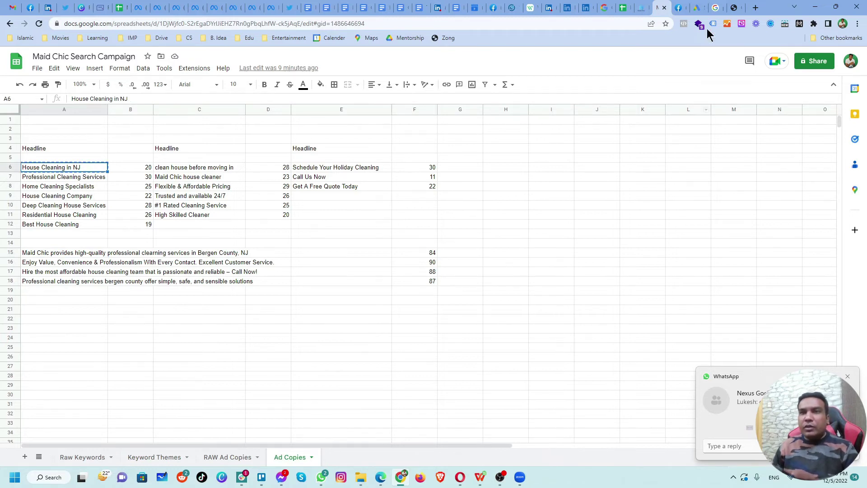
left_click(697, 7)
left_click_drag(296, 210, 202, 204)
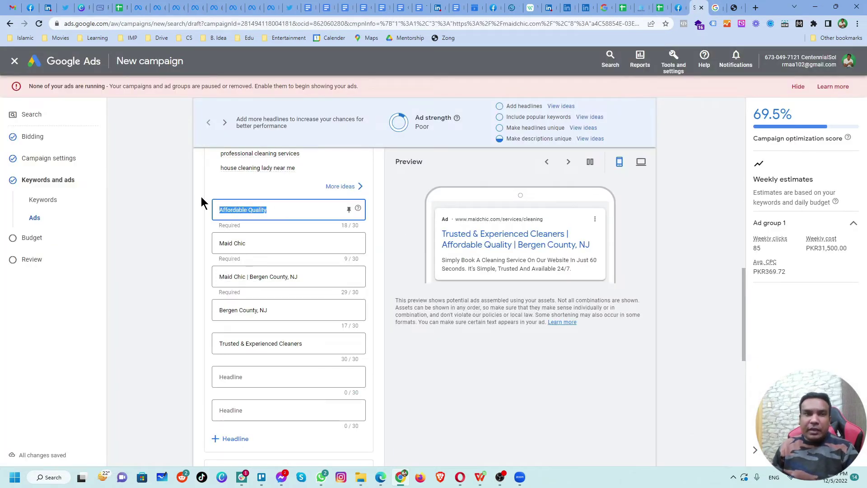
type("House Cleaning in NJ")
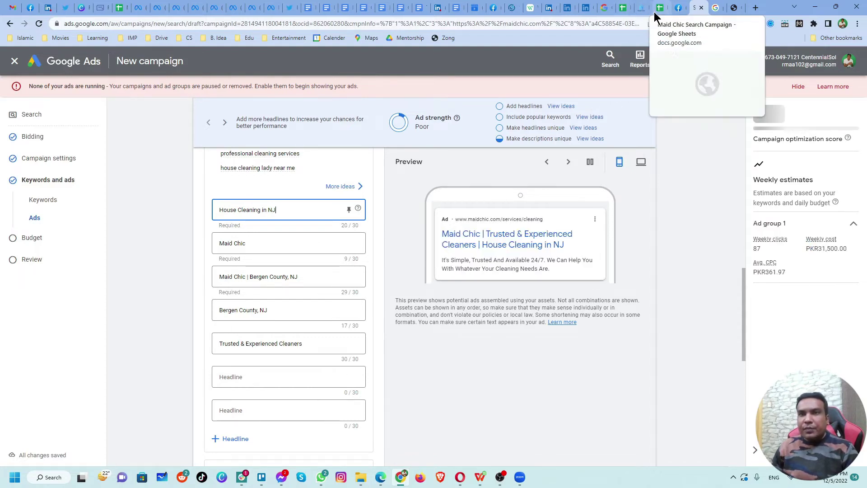
Step: Replace the second headline, "Maid Chic", with "Professional Cleaning Services" copied from A7 of the Ad Copies sheet
left_click(656, 9)
left_click(67, 177)
key("ctrl+c")
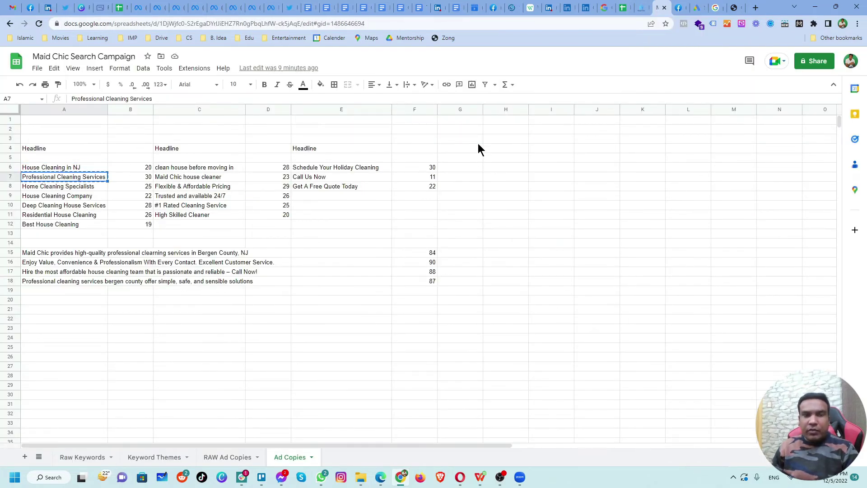
left_click(698, 8)
left_click_drag(258, 234, 201, 240)
key("ctrl+v")
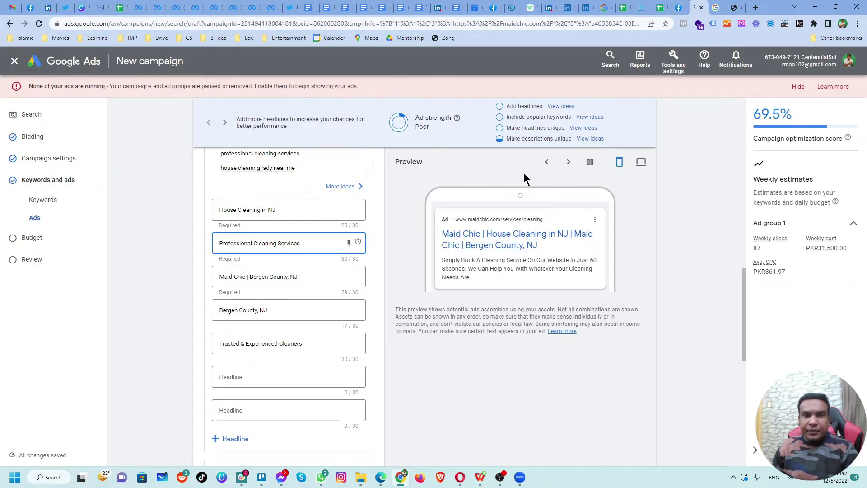
Step: Replace the third headline with "Home Cleaning Specialists" copied from A8 of the Ad Copies sheet
left_click(659, 10)
left_click(54, 188)
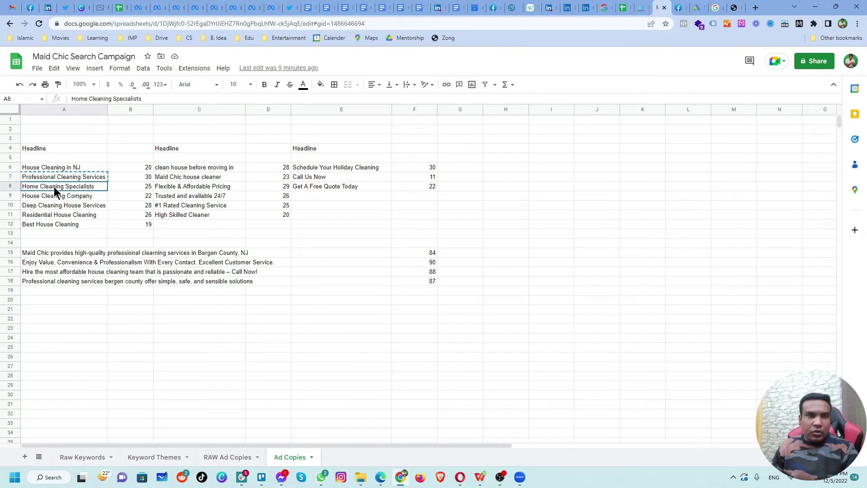
left_click(696, 8)
left_click_drag(305, 274, 225, 270)
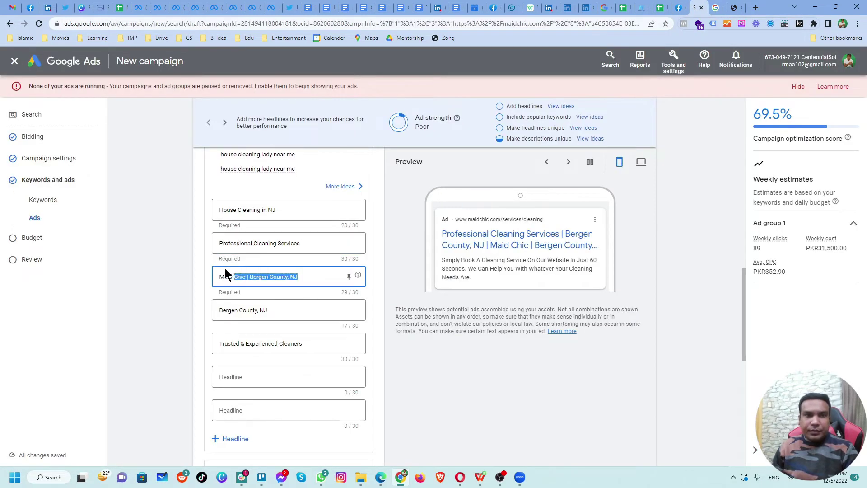
key("ctrl+v")
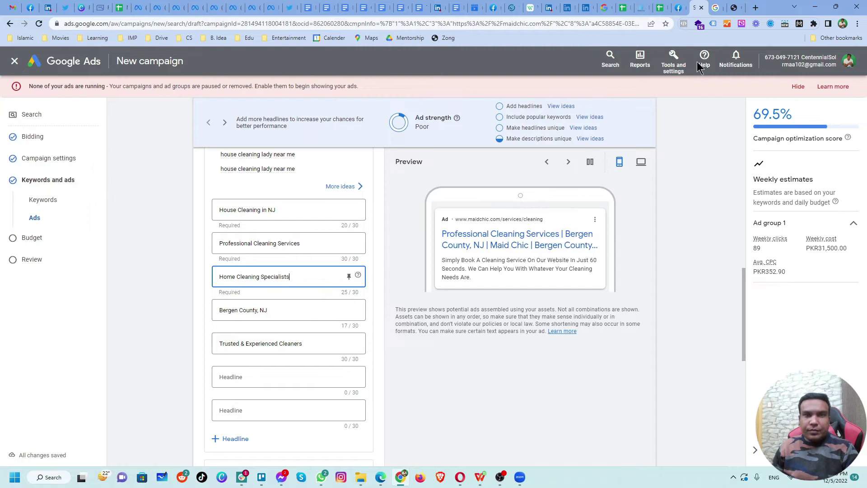
Step: Replace the ad's fourth headline with "House Cleaning Company" copied from A9 of the spreadsheet's Ad Copies sheet
left_click(659, 9)
left_click(59, 199)
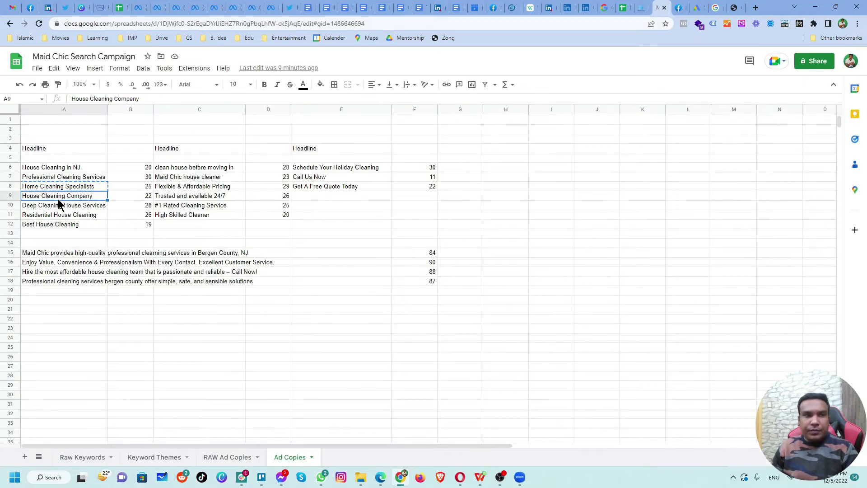
left_click(695, 9)
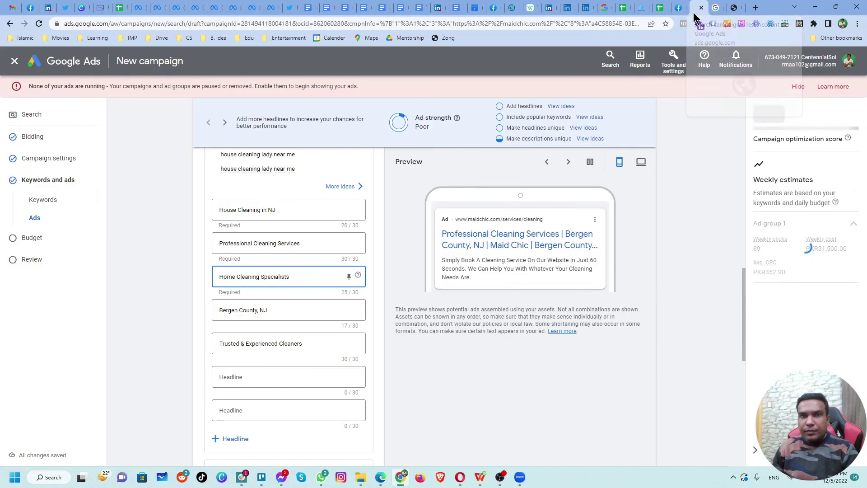
left_click_drag(272, 305, 184, 307)
key("ctrl+v")
Step: Replace the fifth headline with "Deep Cleaning House Services" copied from A10 of the Ad Copies sheet
left_click(662, 11)
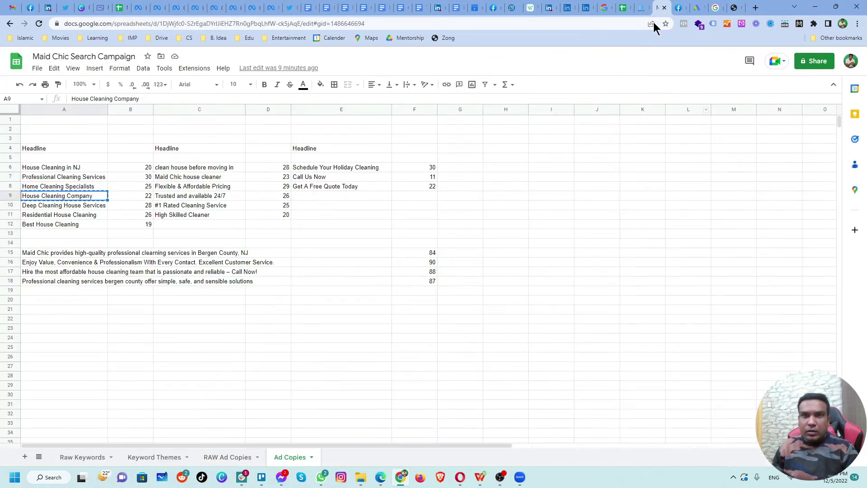
left_click(99, 206)
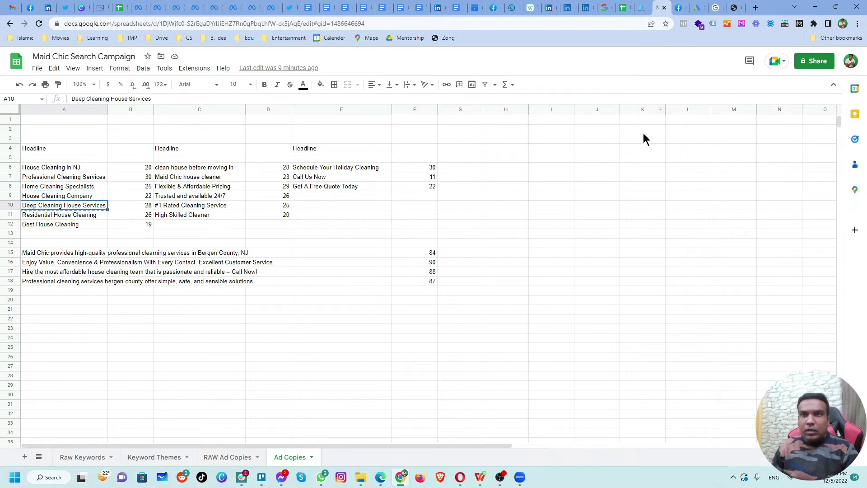
left_click(696, 10)
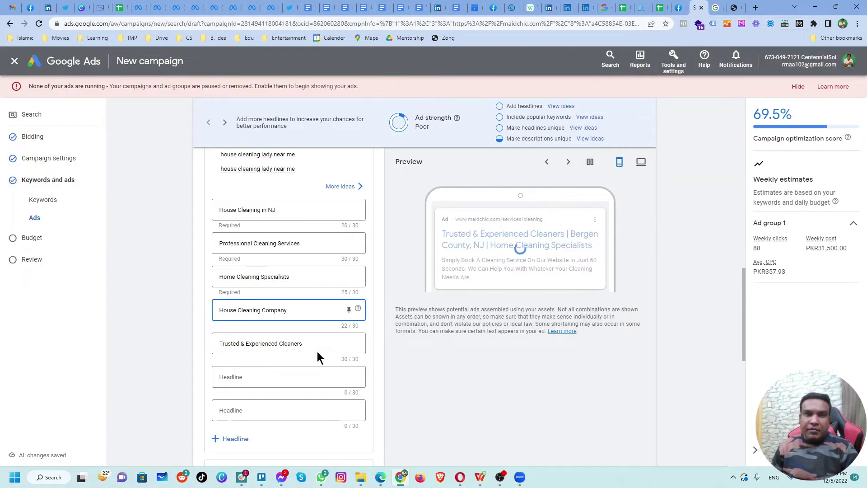
left_click_drag(321, 343, 203, 338)
key("ctrl+v")
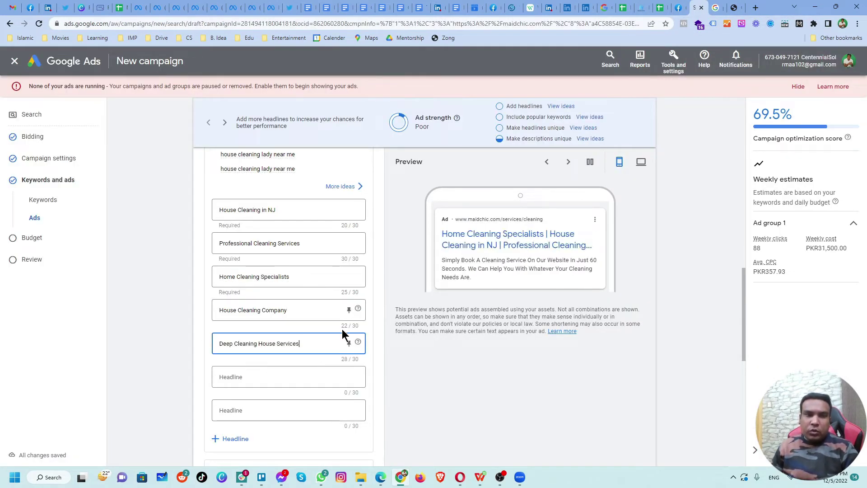
Step: Fill the empty sixth headline with "Residential House Cleaning" copied from A11 of the Ad Copies sheet
left_click(658, 9)
left_click(64, 216)
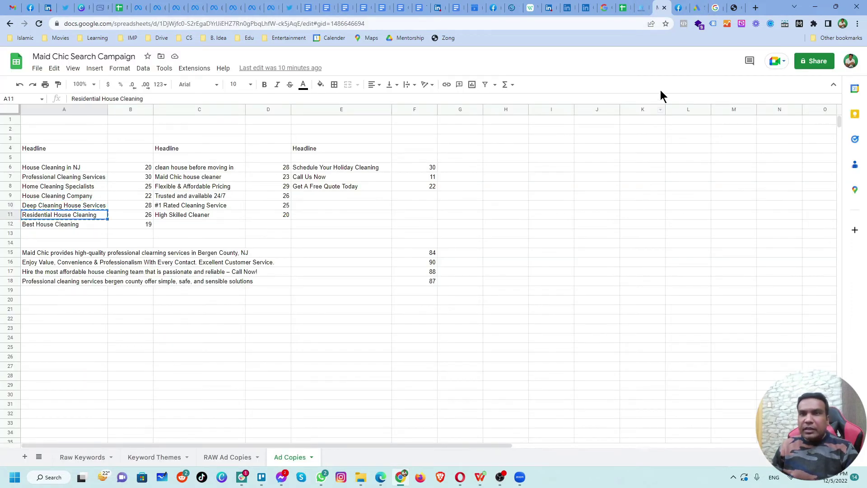
left_click(697, 8)
left_click(250, 376)
key("ctrl+v")
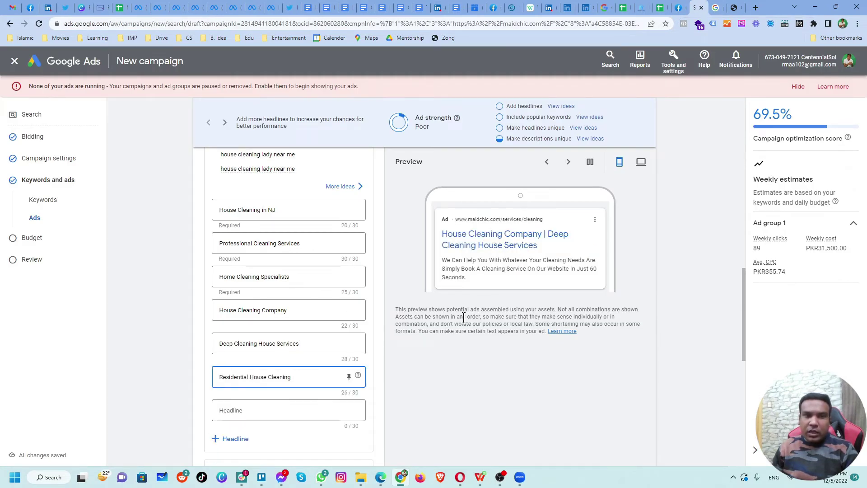
Step: Fill the empty seventh headline with "Best House Cleaning" copied from A12 of the Ad Copies sheet
scroll(464, 317, "down", 2)
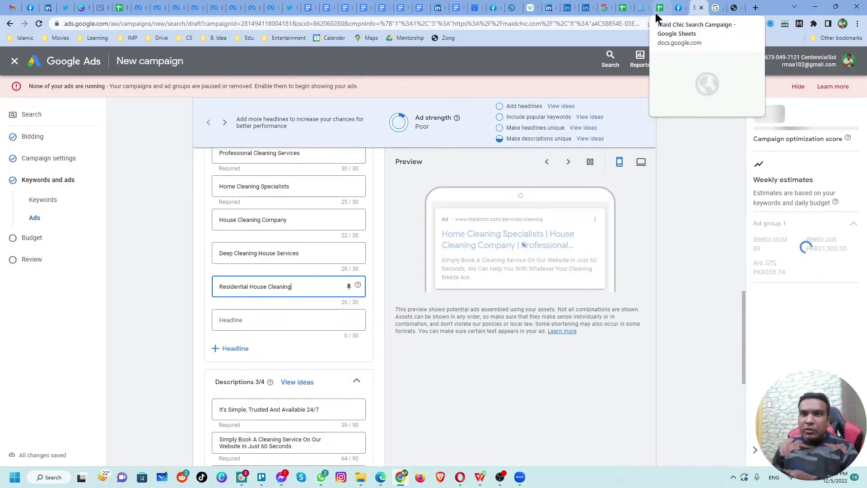
left_click(656, 11)
left_click(60, 228)
key("ctrl+c")
left_click(694, 11)
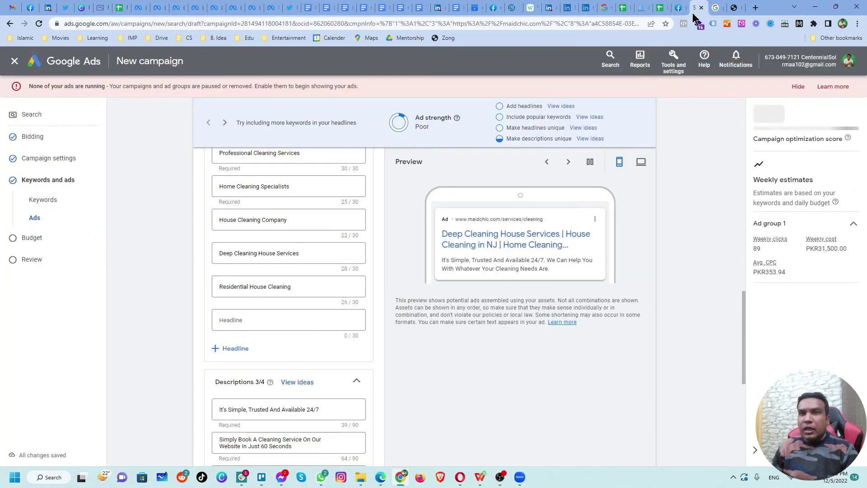
left_click(302, 316)
key("ctrl+v")
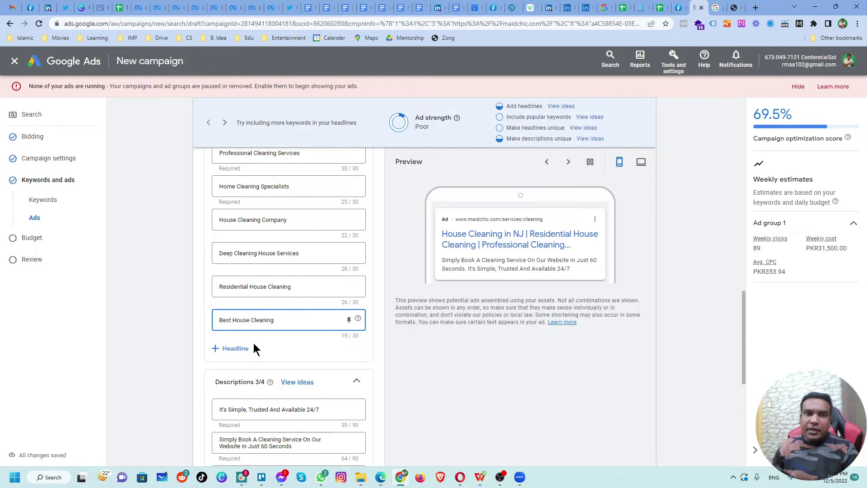
Step: Add an eighth headline, "clean house before moving in", copied from C6 of the Ad Copies sheet
left_click(242, 349)
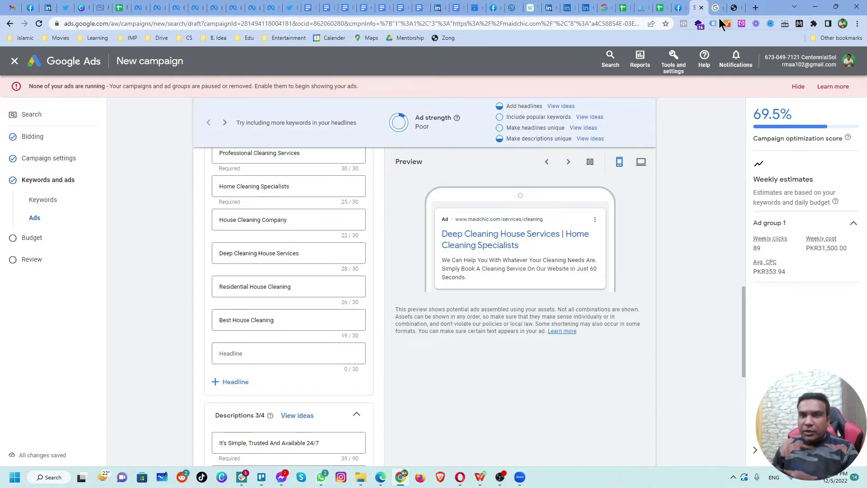
left_click(662, 13)
left_click(185, 169)
key("ctrl+c")
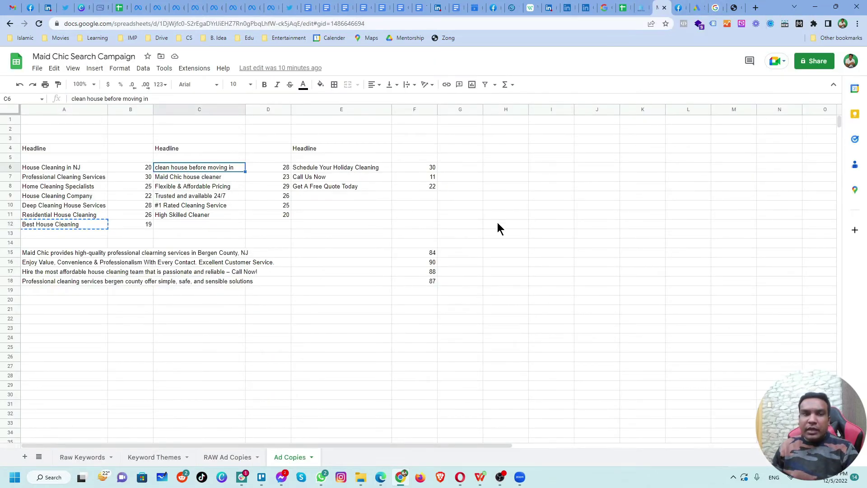
left_click(697, 7)
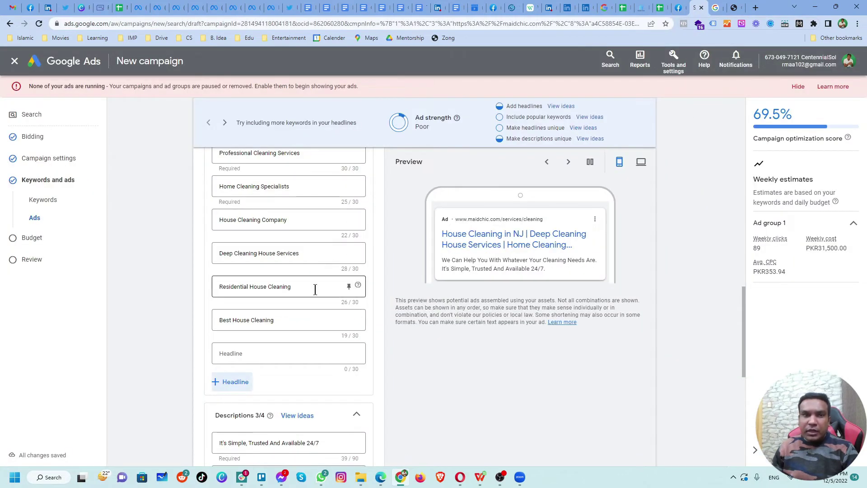
left_click(276, 353)
key("ctrl+v")
Step: Add a ninth headline, "Maid Chic house cleaner", copied from C7 of the Ad Copies sheet
left_click(235, 382)
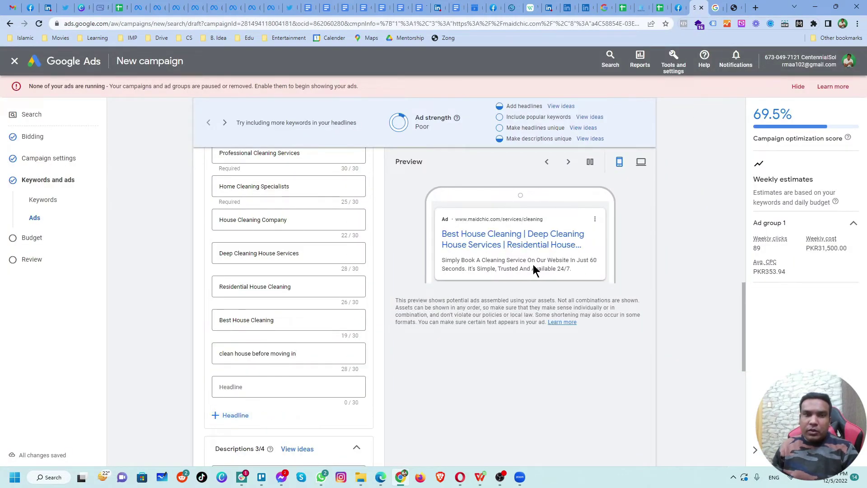
scroll(533, 264, "down", 3)
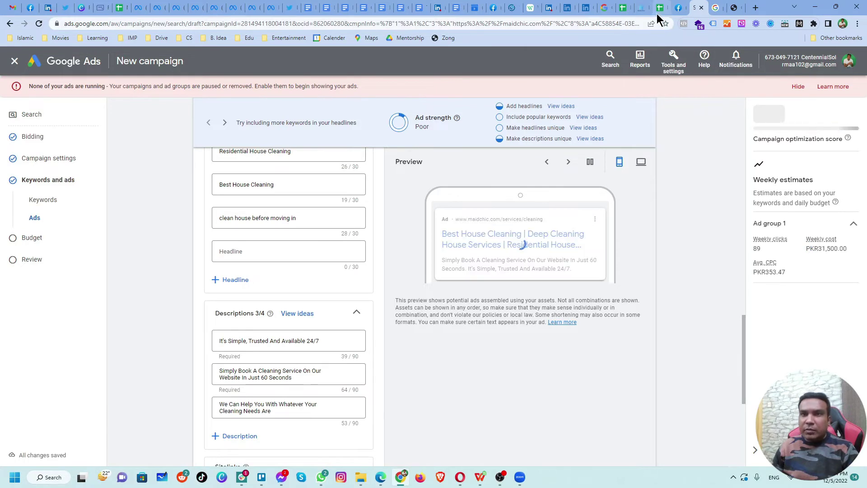
left_click(657, 10)
left_click(174, 181)
key("ctrl+c")
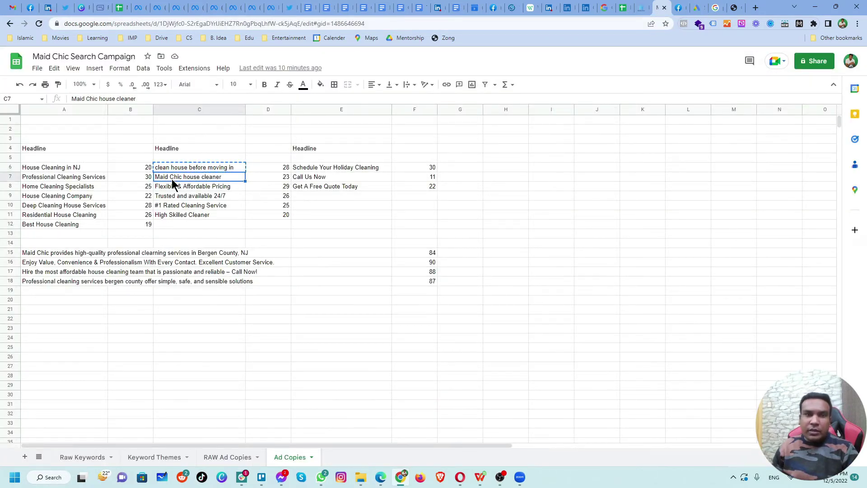
left_click(698, 8)
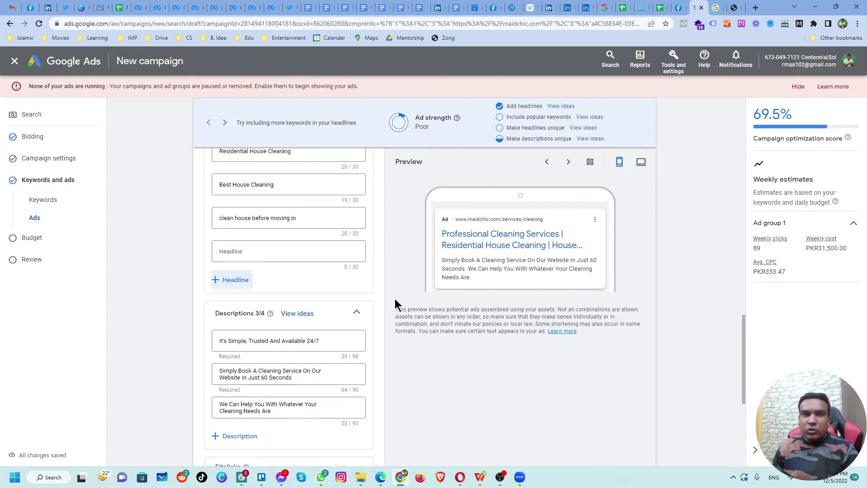
left_click(263, 260)
key("ctrl+v")
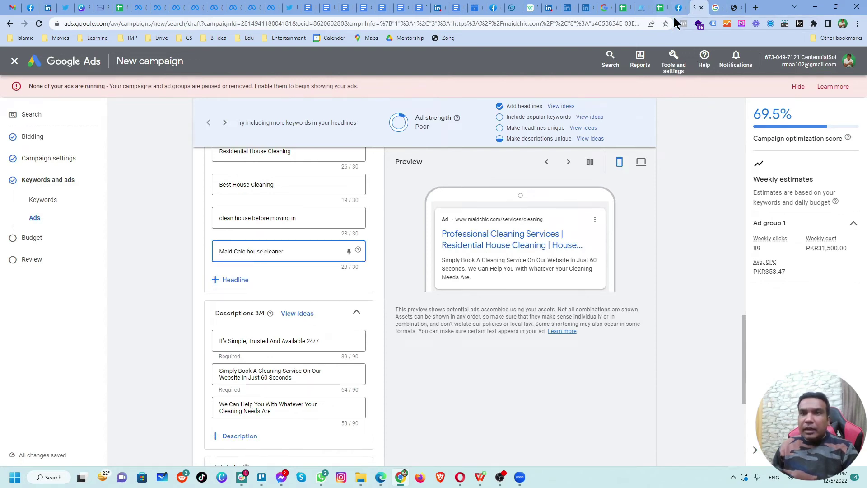
Step: Add a tenth headline, "Flexible & Affordable Pricing", copied from C8 of the Ad Copies sheet
left_click(662, 15)
left_click(207, 189)
key("ctrl+c")
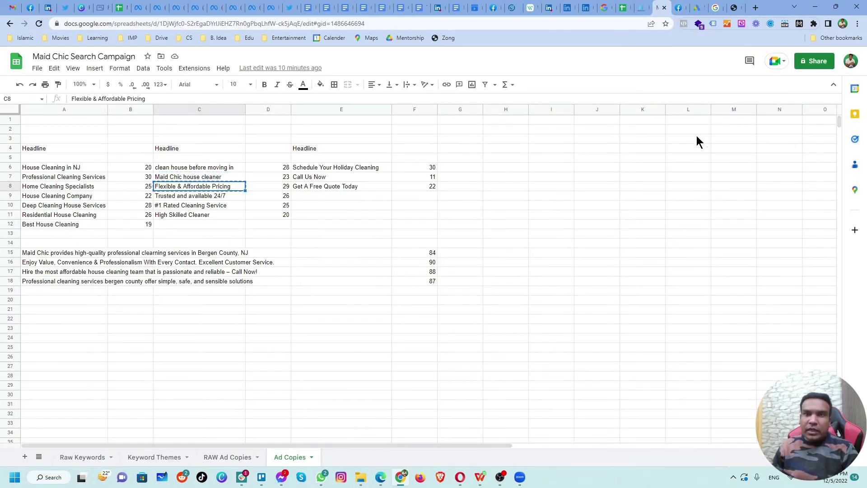
left_click(698, 14)
left_click(242, 281)
left_click(243, 283)
key("ctrl+v")
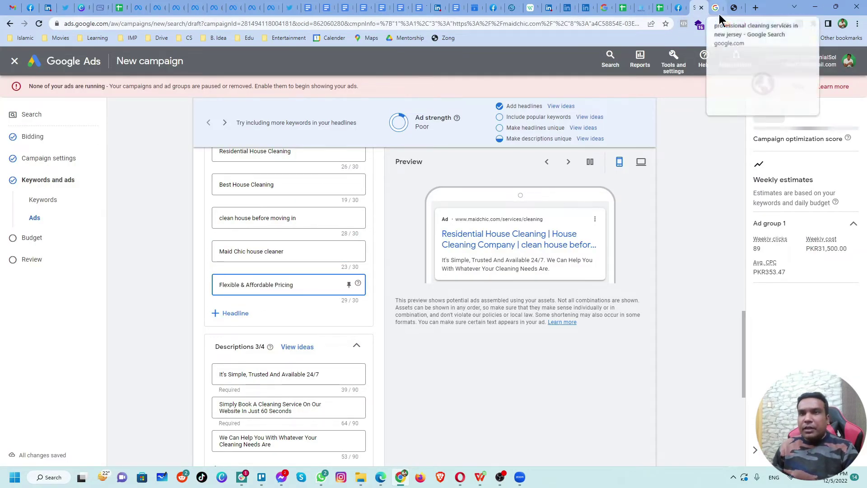
Step: Add an eleventh headline, "Trusted and available 24/7", copied from C9 of the Ad Copies sheet
left_click(661, 8)
left_click(193, 199)
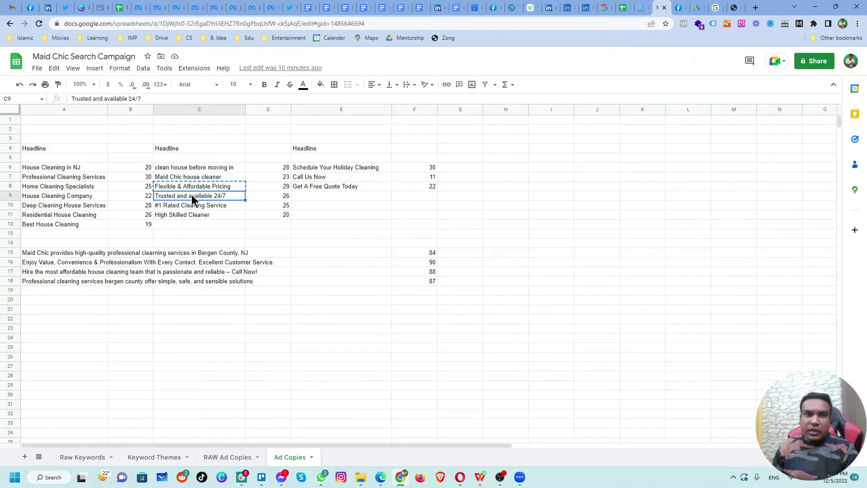
key("ctrl+c")
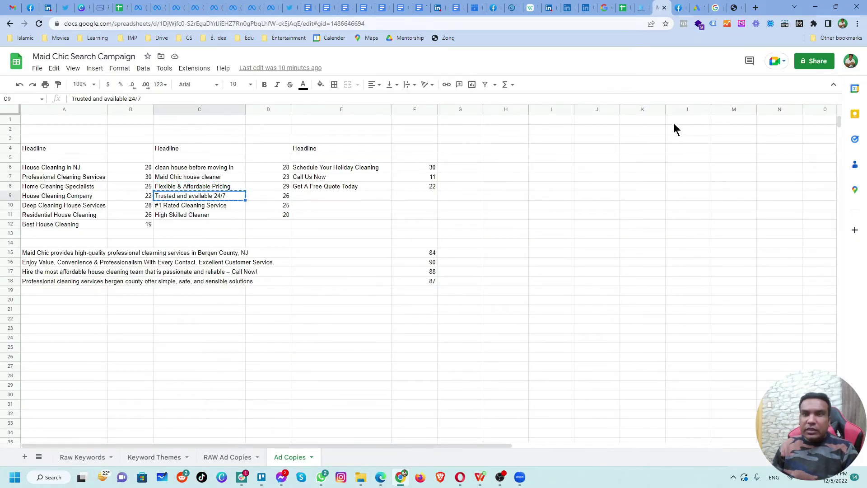
left_click(697, 13)
left_click(241, 314)
key("ctrl+v")
Step: Add an empty fourth description field and a twelfth headline, "#1 Rated Cleaning Service", copied from C10 of the Ad Copies sheet
scroll(539, 272, "down", 3)
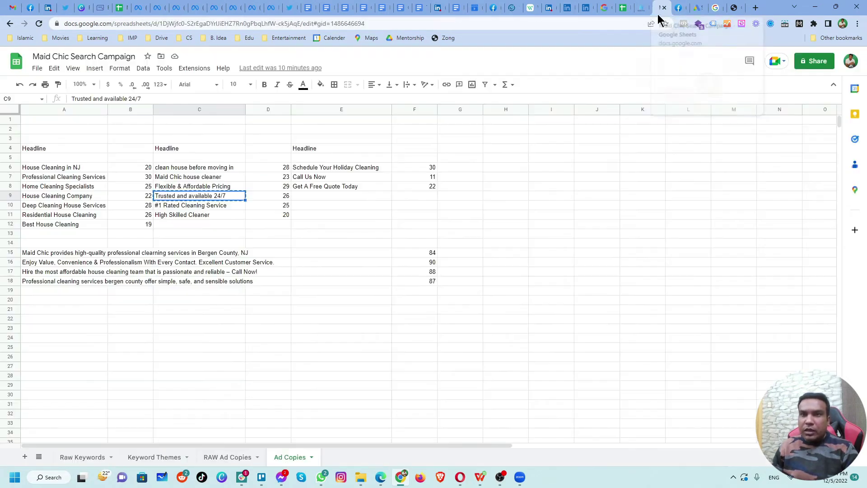
left_click(660, 13)
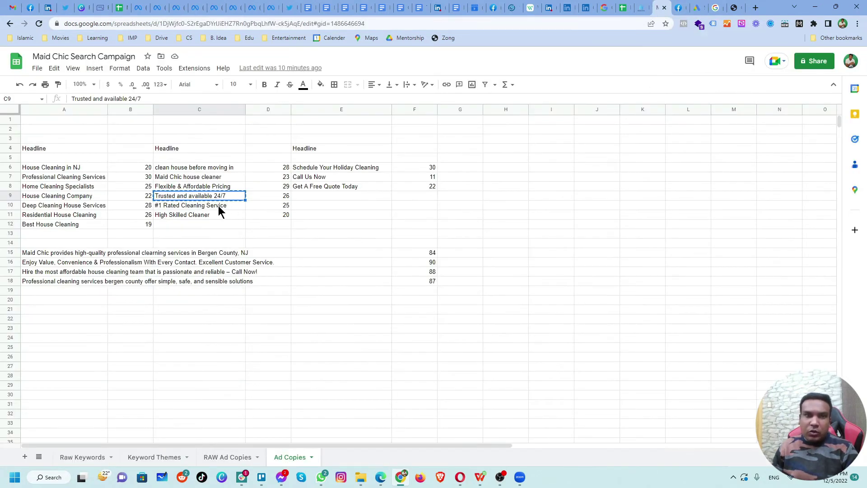
left_click(624, 14)
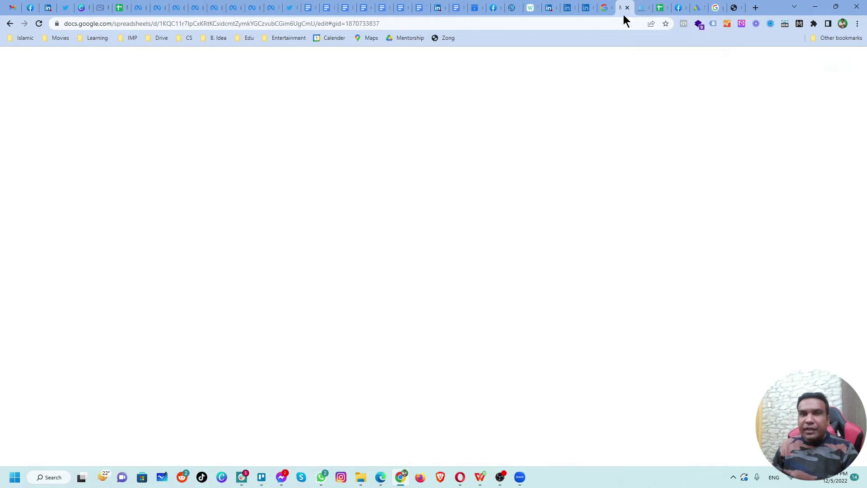
left_click(680, 13)
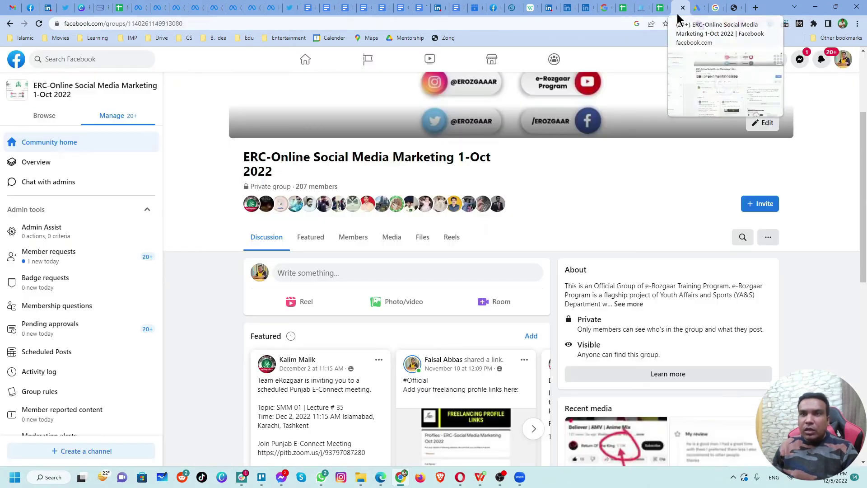
left_click(697, 9)
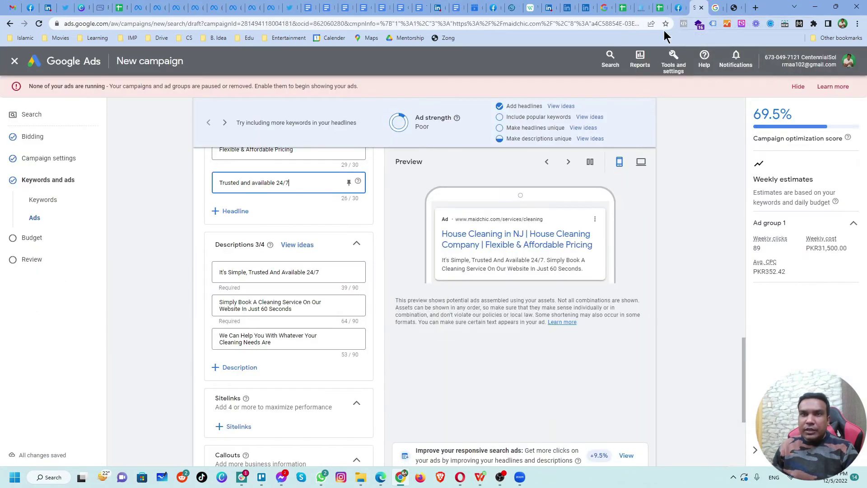
left_click(244, 369)
left_click(257, 212)
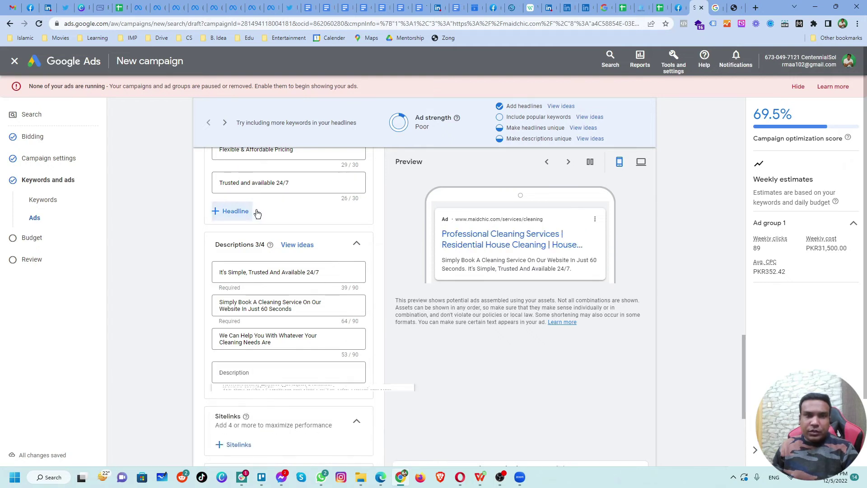
key("ctrl+v")
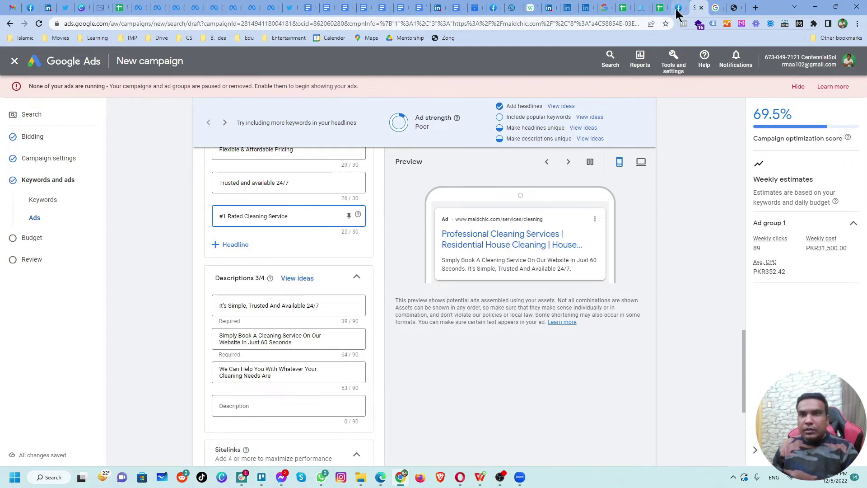
Step: Add a thirteenth headline, "High Skilled Cleaner", copied from C11 of the Ad Copies sheet
left_click(659, 9)
left_click(199, 217)
key("ctrl+c")
left_click(696, 8)
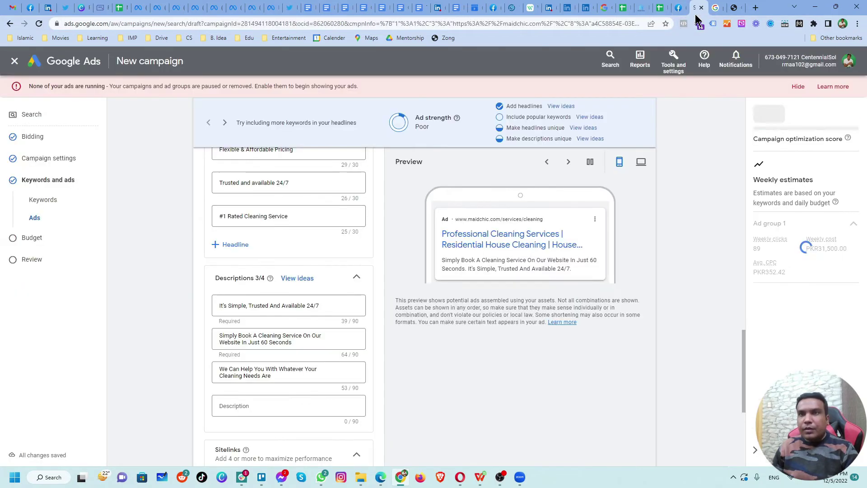
left_click(235, 244)
left_click(258, 248)
key("ctrl+v")
Step: Add a fourteenth headline, "Schedule Your Holiday Cleaning", copied from E6 of the Ad Copies sheet
left_click(712, 12)
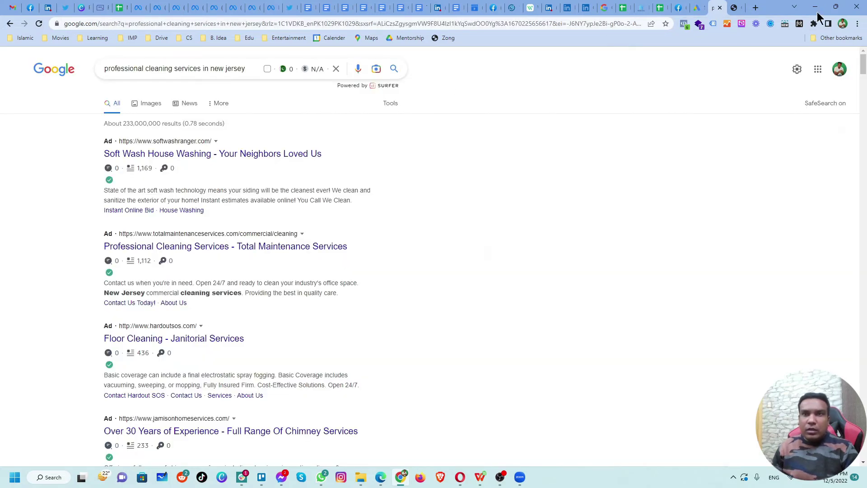
left_click(698, 8)
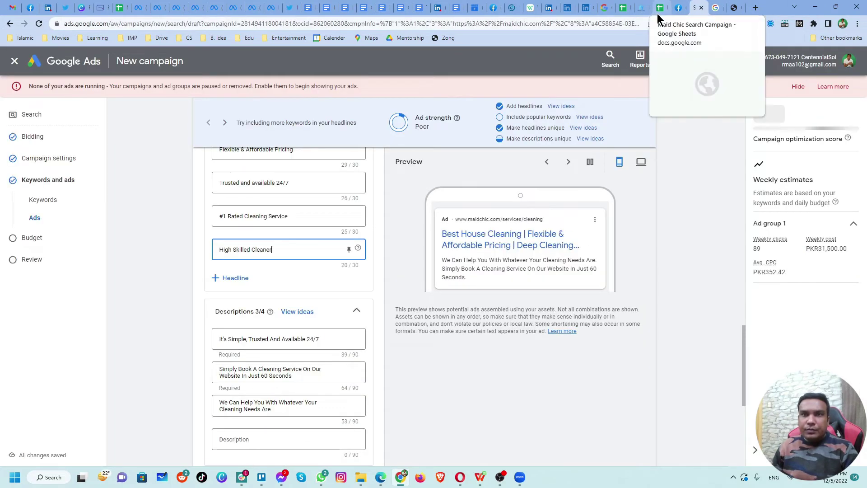
left_click(657, 12)
left_click(330, 166)
key("ctrl+c")
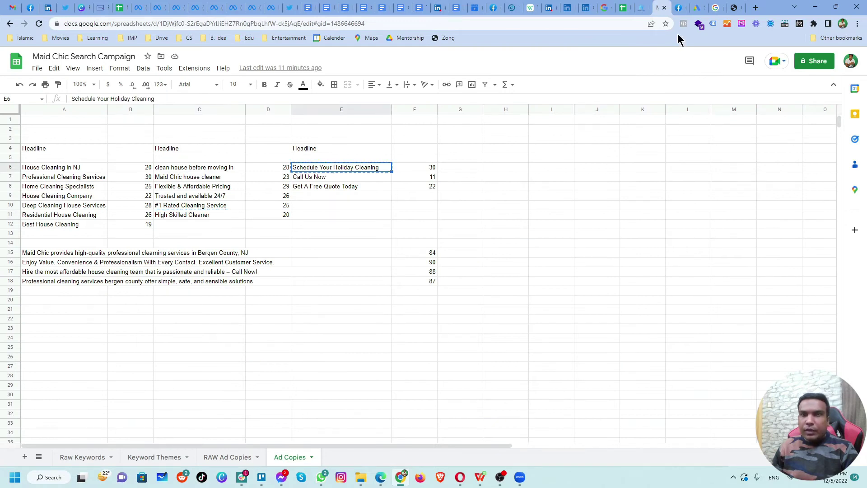
left_click(698, 8)
left_click(236, 277)
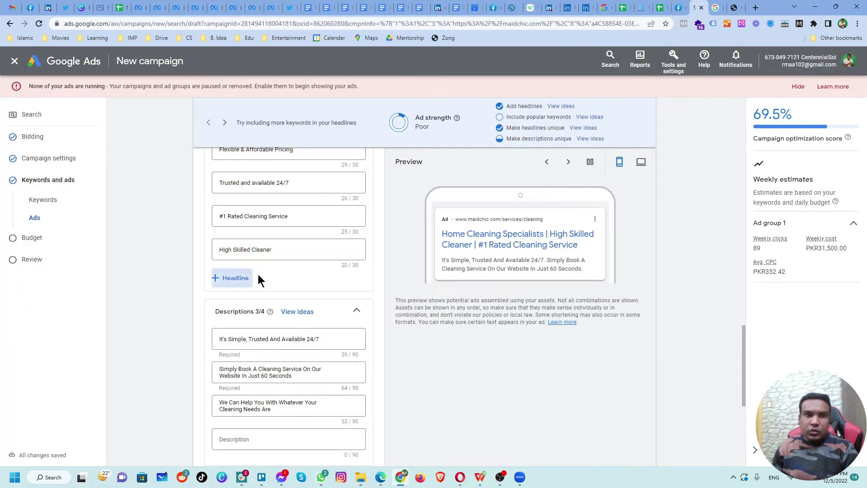
key("ctrl+v")
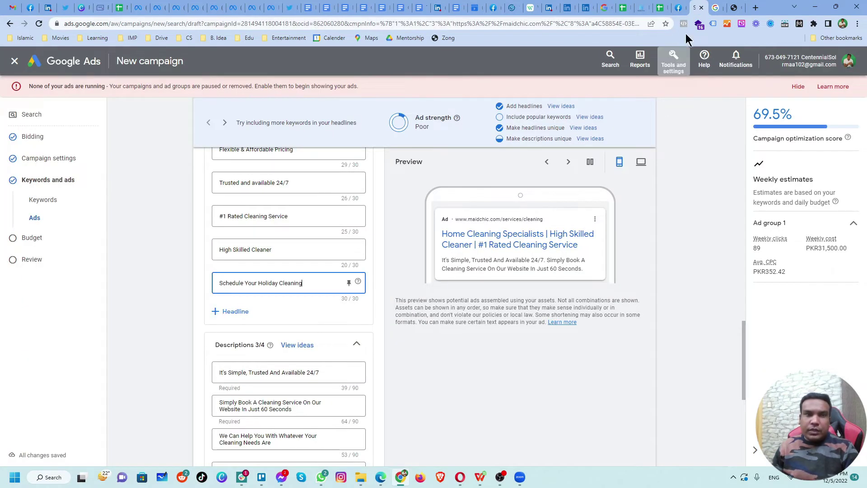
Step: Copy the headline text "Call Us Now" from E7 of the Ad Copies sheet for the ad
left_click(659, 10)
left_click(335, 178)
key("ctrl+c")
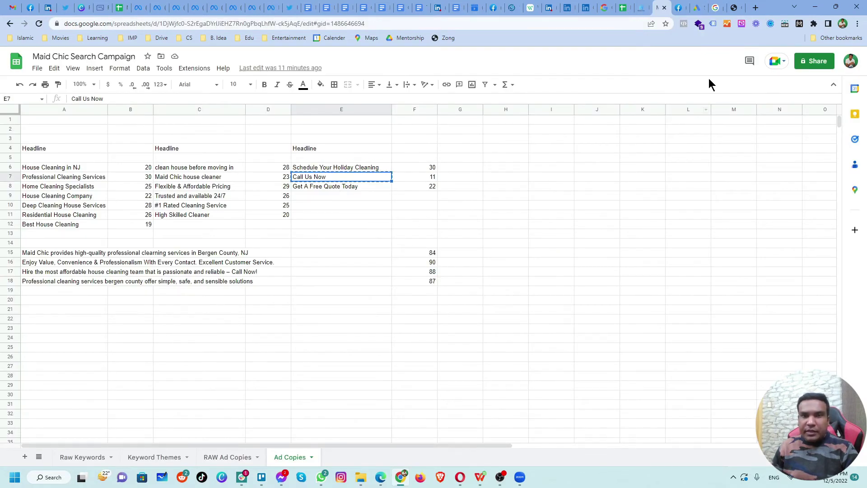
Step: Switch to Google Ads and add "Call Us Now" as a new headline of the ad
left_click(695, 11)
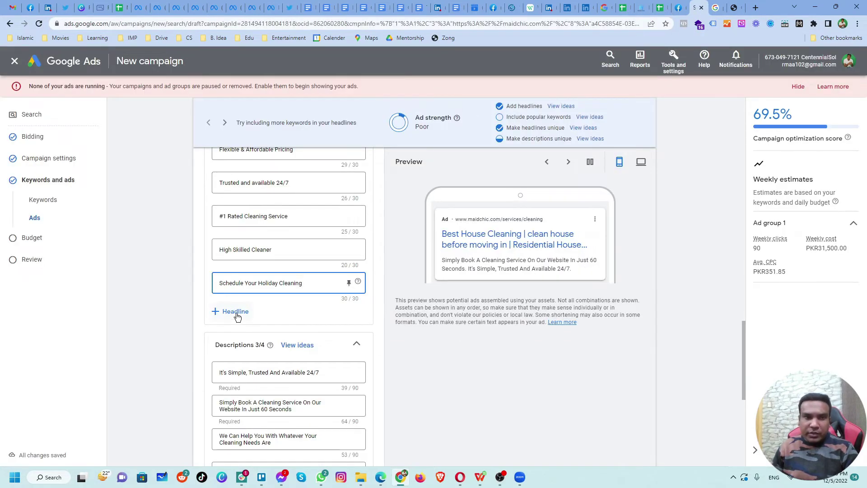
left_click(251, 316)
key("ctrl+v")
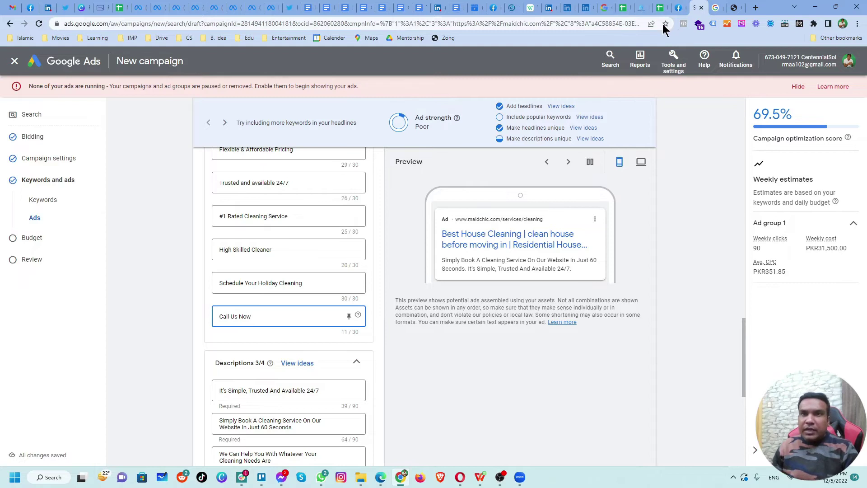
Step: Copy the headline "Get A Free Quote Today" from the Google Sheets ad copies and check the headlines already entered in Google Ads
left_click(660, 11)
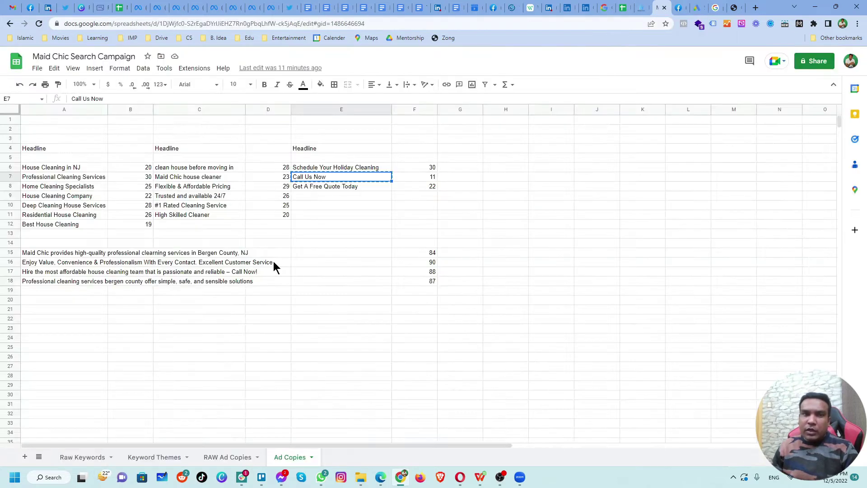
left_click(335, 183)
key("ctrl+c")
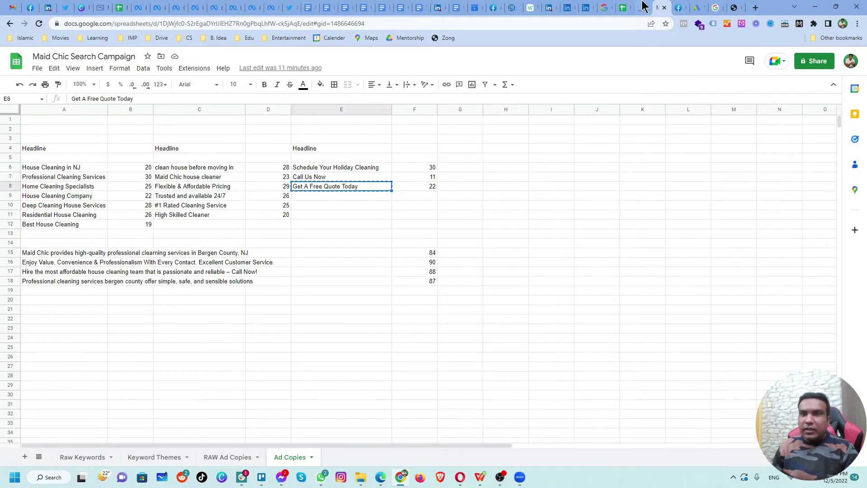
left_click(696, 9)
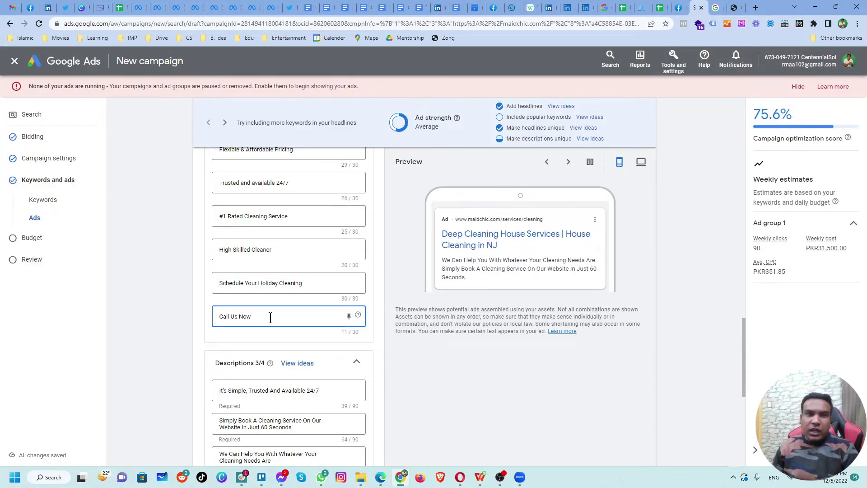
scroll(270, 317, "up", 10)
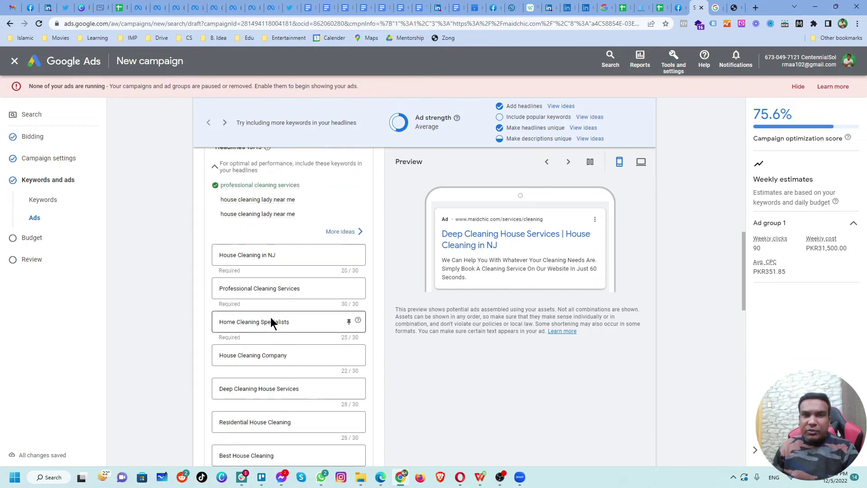
scroll(270, 317, "down", 2)
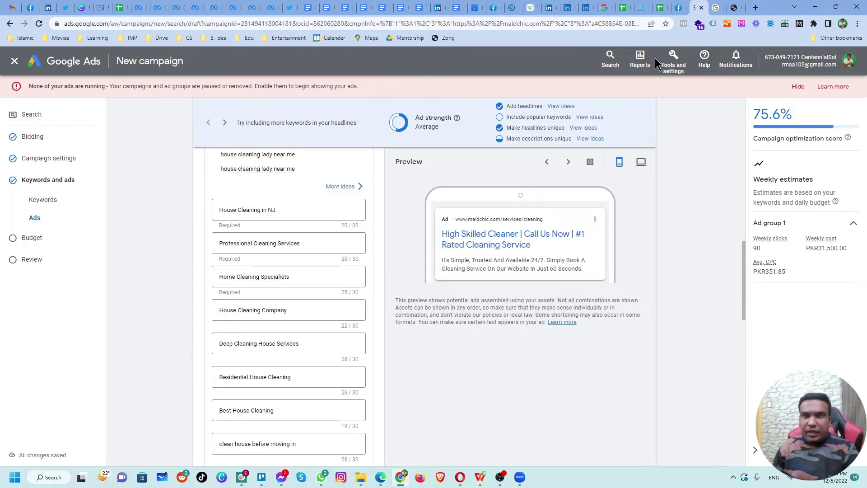
Step: Review the three headline groups in columns A, C and E of the Ad Copies sheet in Google Sheets
left_click(660, 13)
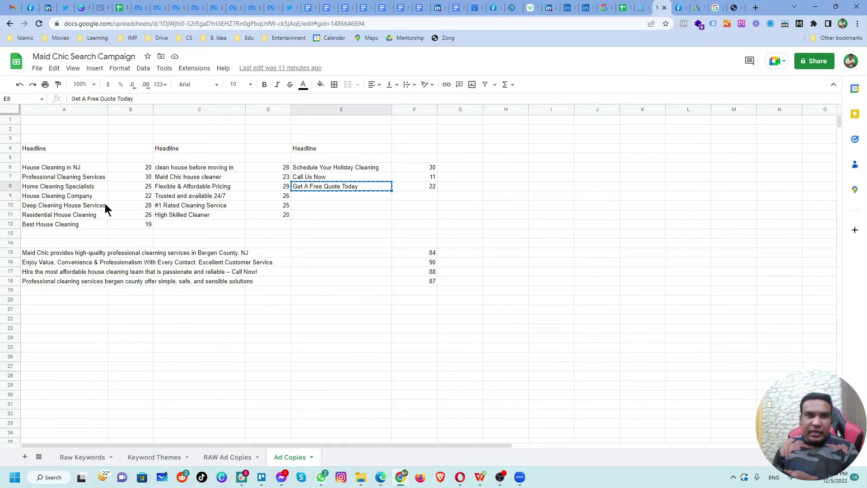
left_click_drag(85, 167, 83, 228)
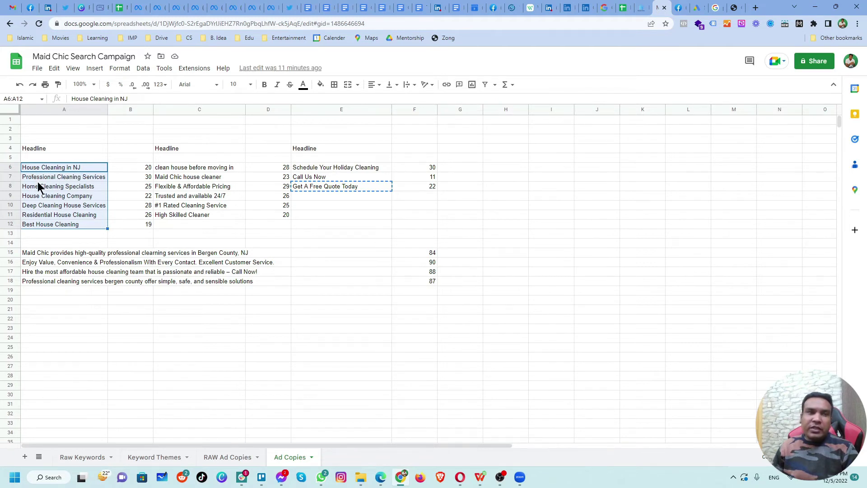
left_click(93, 182)
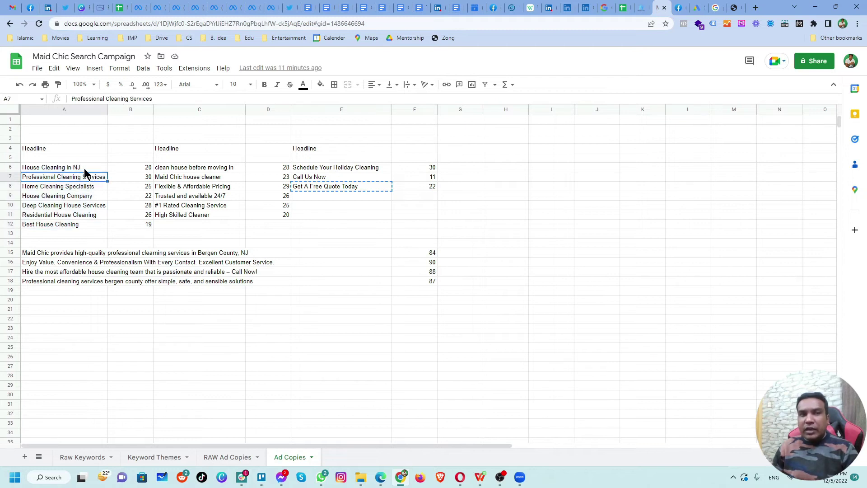
left_click_drag(195, 168, 204, 217)
left_click_drag(332, 169, 333, 186)
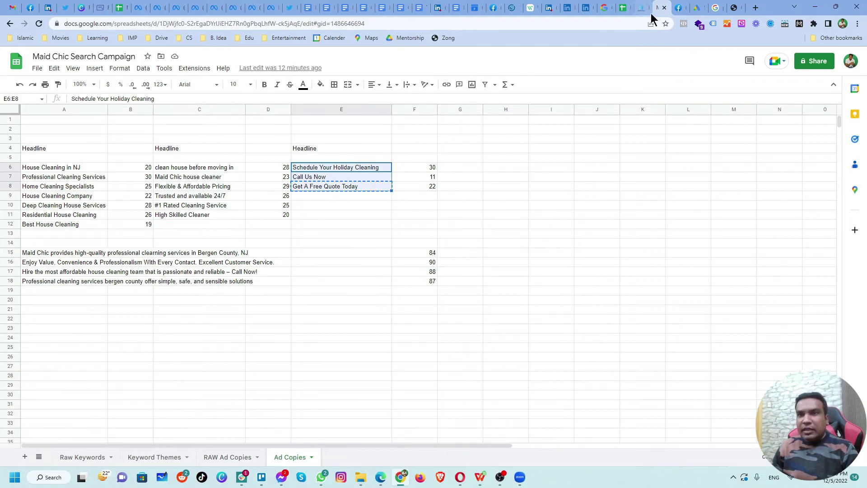
Step: Switch to Google Ads and pin the headlines "House Cleaning in NJ" and "Professional Cleaning Services" to position 1
left_click(695, 9)
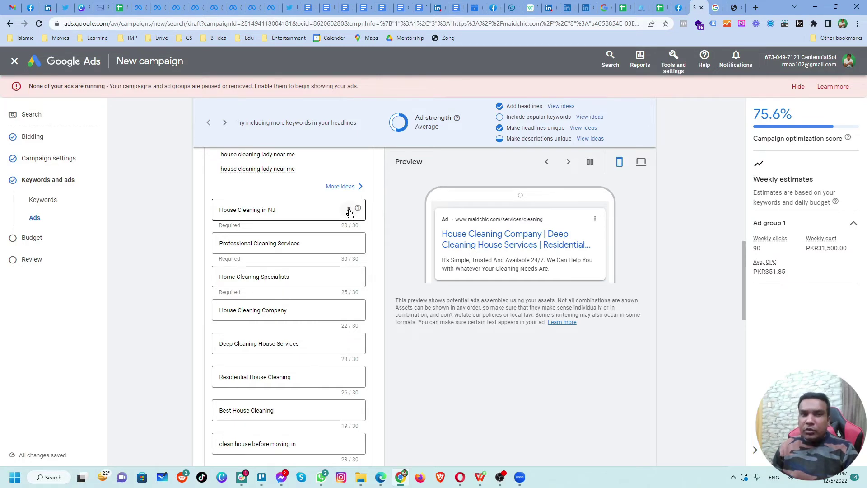
left_click(349, 210)
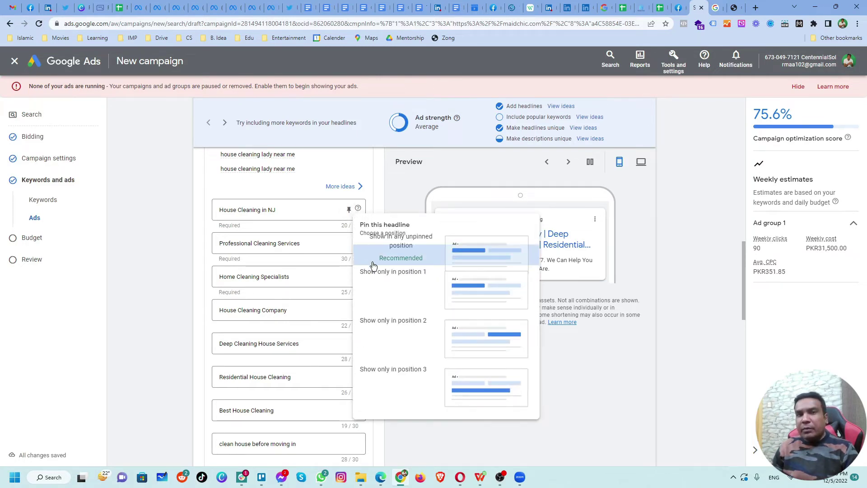
left_click(417, 282)
left_click(349, 244)
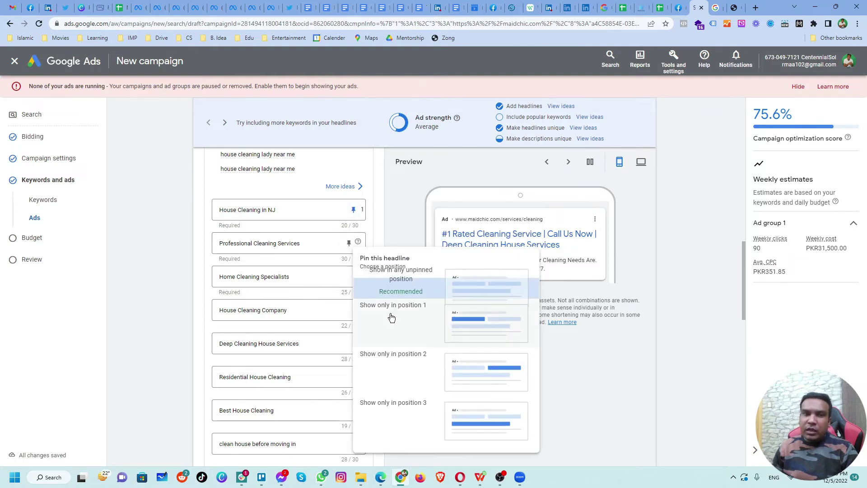
left_click(397, 312)
Step: Pin the headlines "Home Cleaning Specialists" and "House Cleaning Company" to position 1
scroll(315, 301, "down", 2)
left_click(353, 186)
left_click(349, 230)
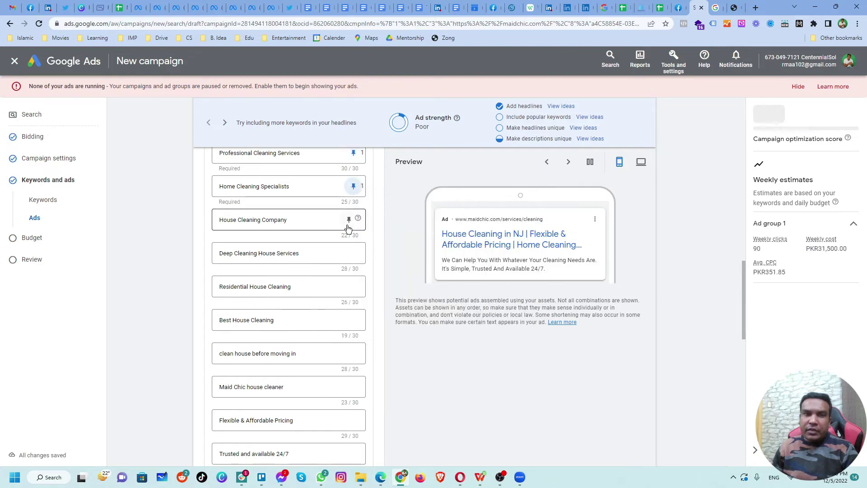
left_click(349, 219)
left_click(366, 291)
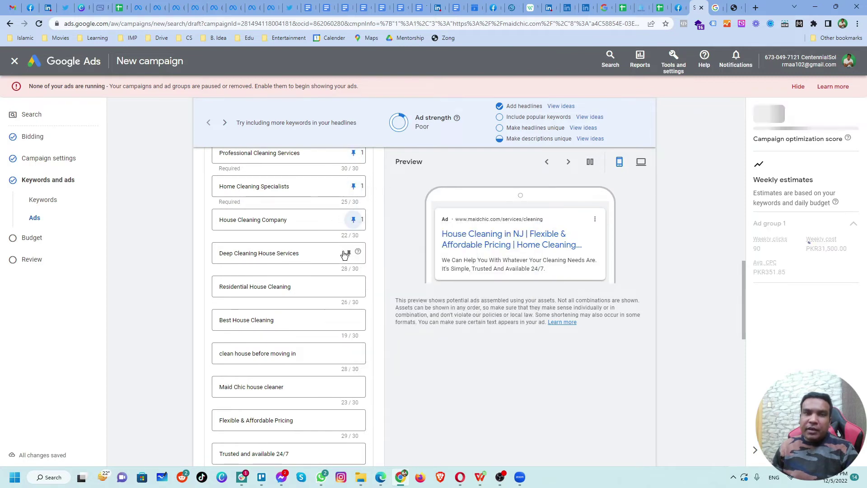
Step: Pin the headlines "Deep Cleaning House Services", "Residential House Cleaning" and "Best House Cleaning" to position 1
left_click(349, 253)
left_click(391, 315)
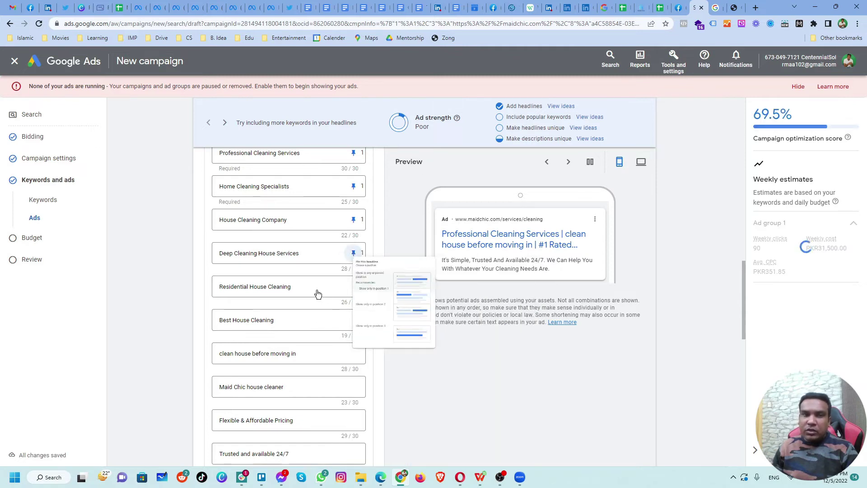
scroll(318, 294, "down", 1)
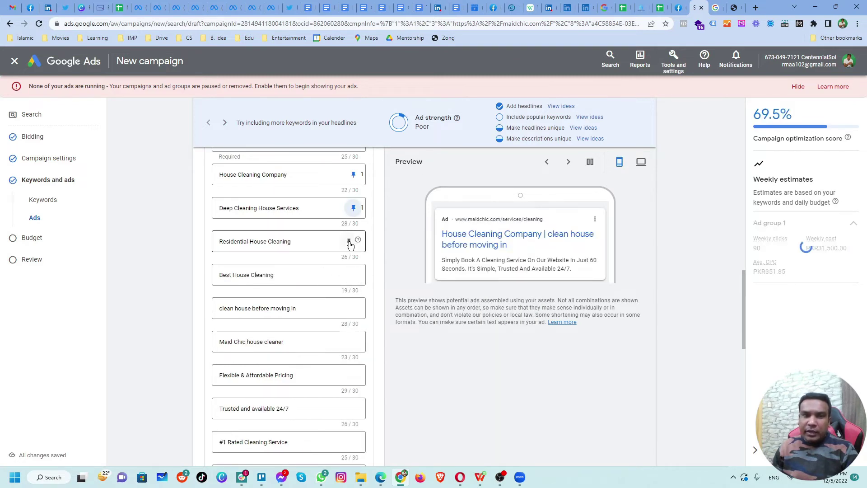
left_click(349, 242)
left_click(379, 311)
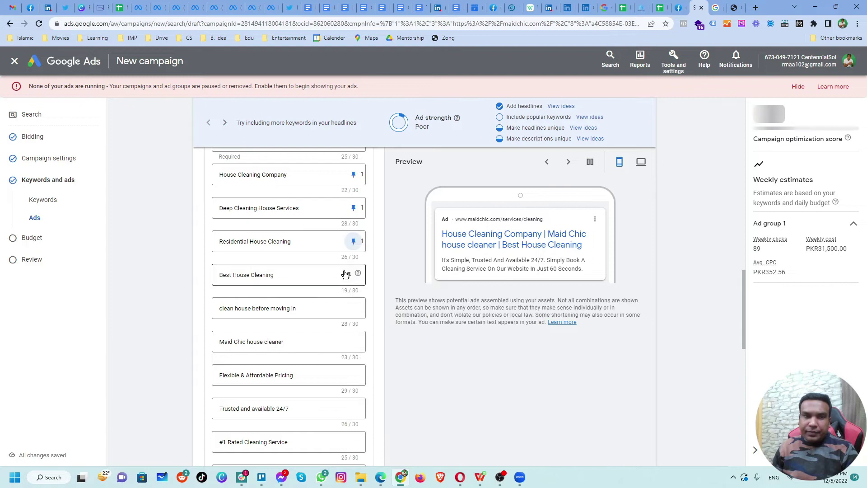
scroll(347, 271, "down", 1)
left_click(348, 231)
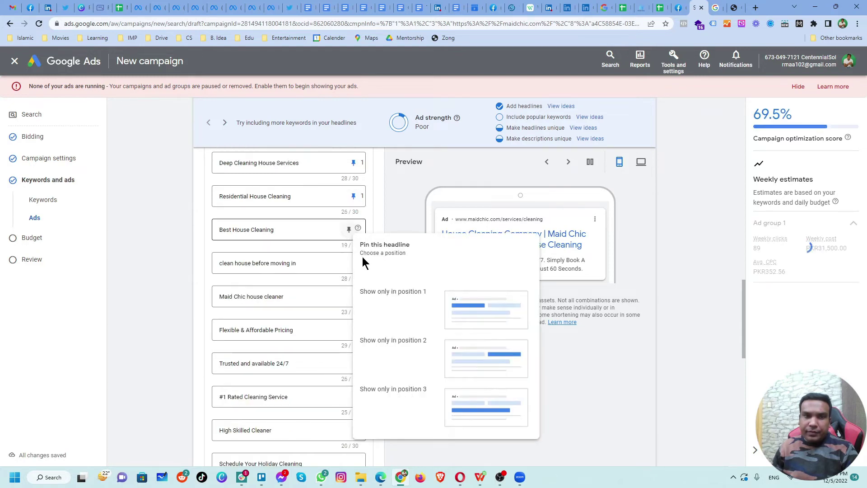
left_click(385, 282)
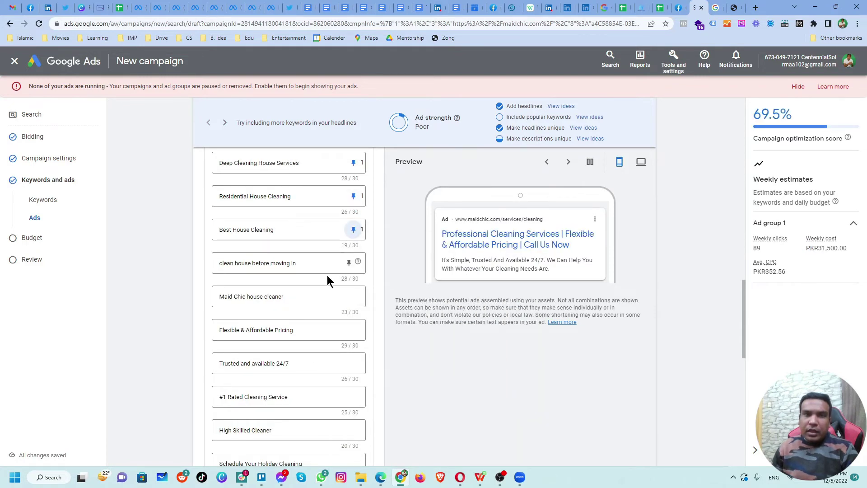
Step: Check the headline groups in the spreadsheet, and pin "clean house before moving in" and "Maid Chic house cleaner" to position 2 in Google Ads
scroll(328, 276, "down", 1)
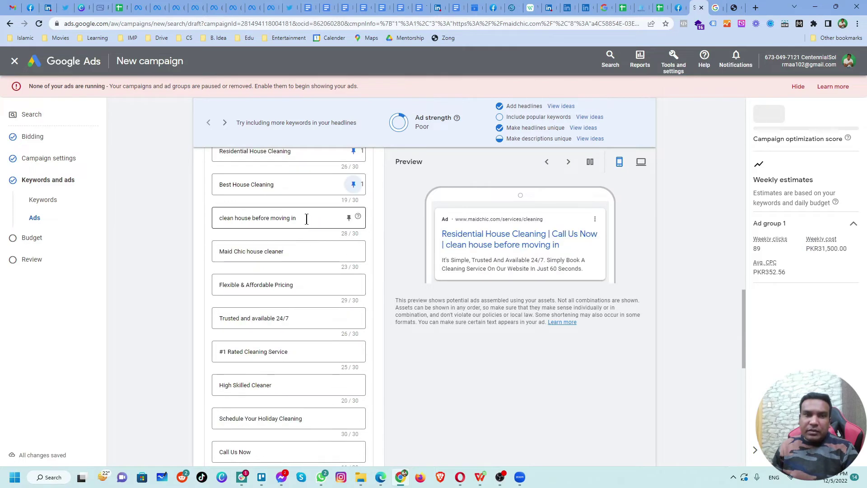
left_click(659, 8)
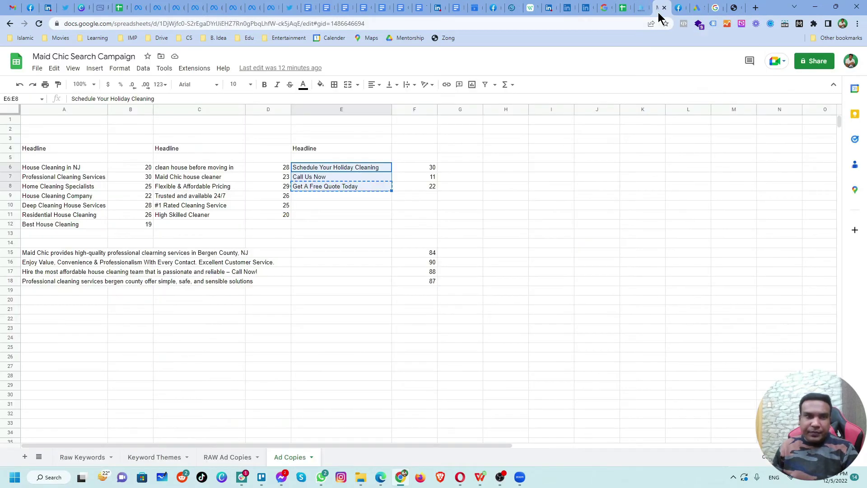
left_click(697, 8)
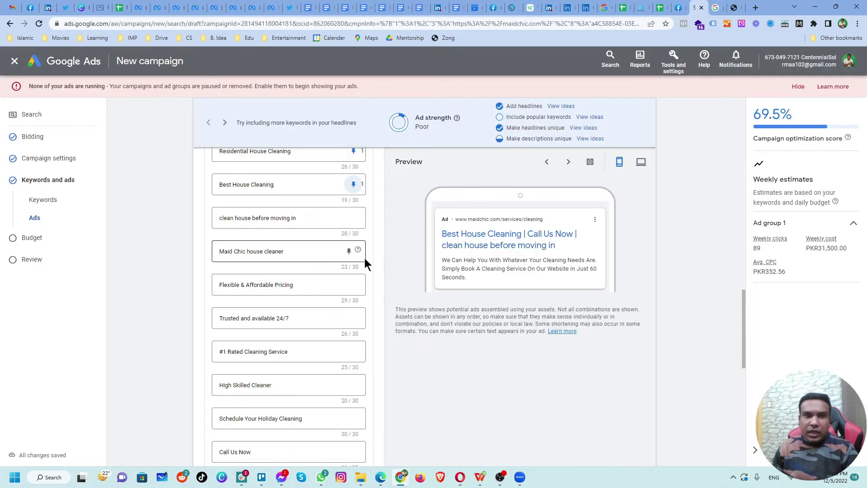
left_click(350, 218)
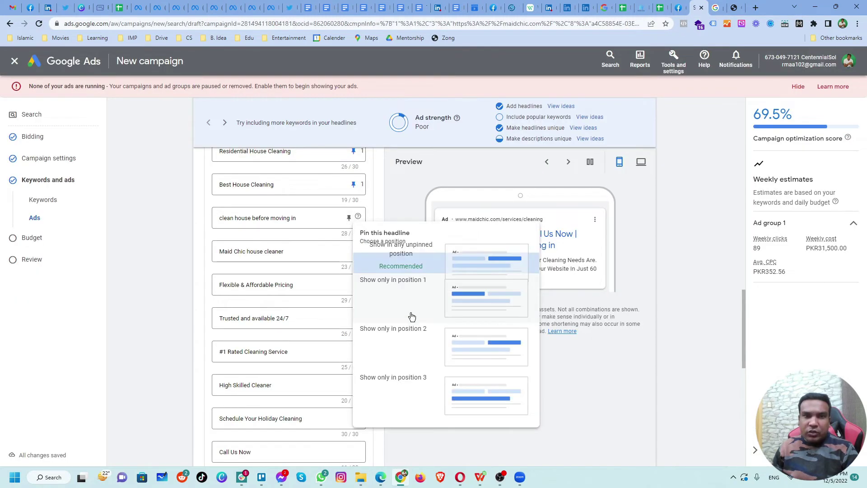
left_click(396, 335)
left_click(351, 256)
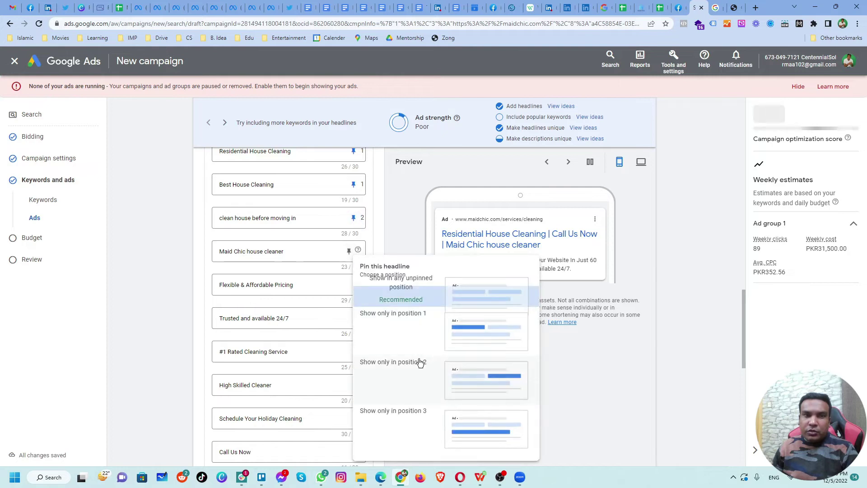
left_click(381, 361)
Step: Pin the headlines "Flexible & Affordable Pricing", "Trusted and available 24/7", "#1 Rated Cleaning Service" and "High Skilled Cleaner" to position 2
left_click(349, 286)
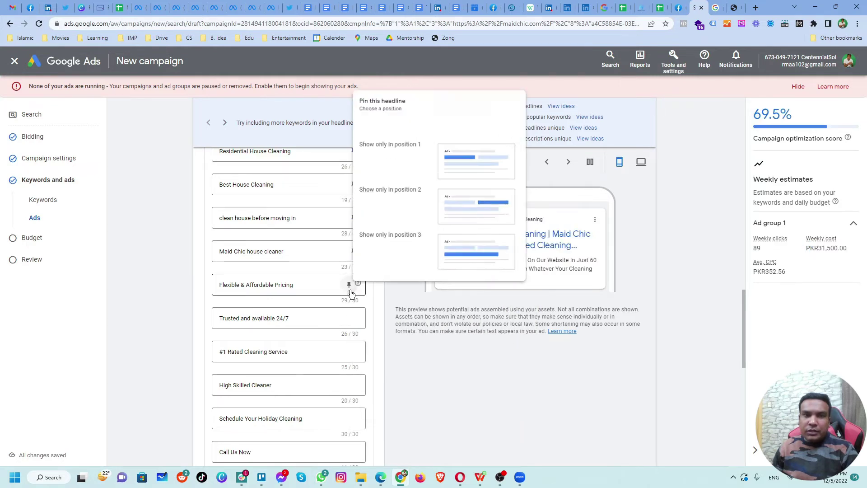
left_click(345, 337)
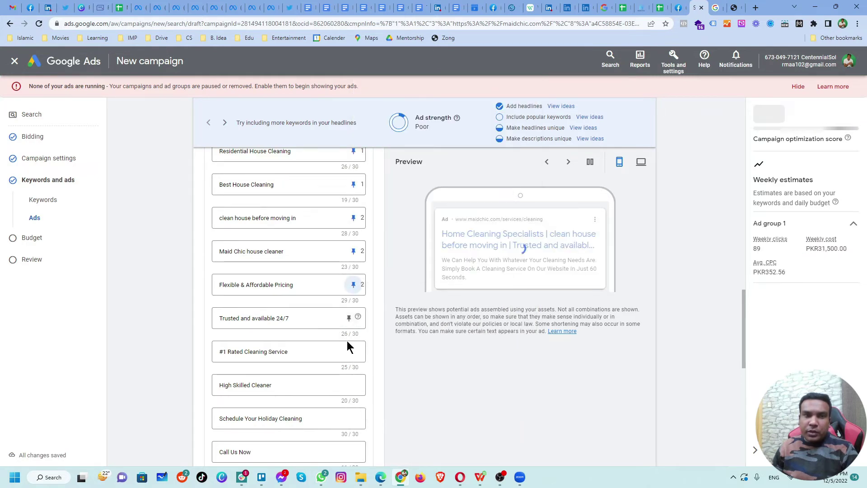
left_click(349, 318)
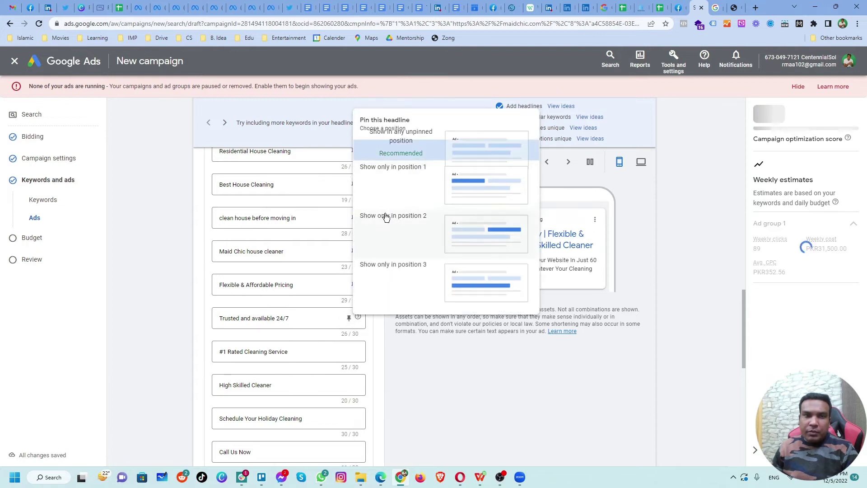
left_click(373, 248)
left_click(353, 353)
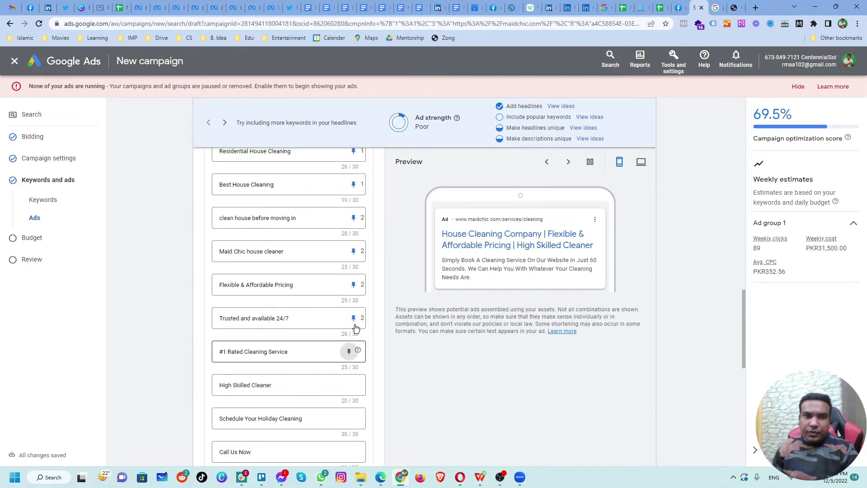
left_click(382, 250)
scroll(327, 325, "down", 2)
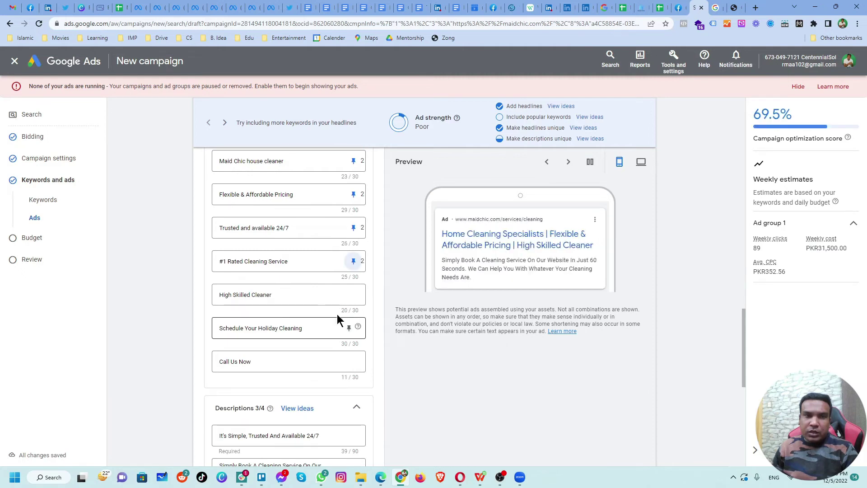
left_click(349, 295)
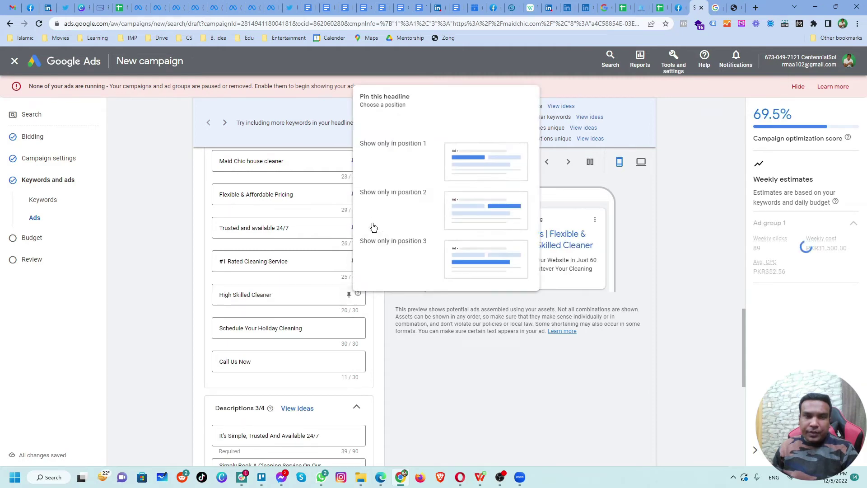
left_click(394, 195)
Step: Pin the headlines "Schedule Your Holiday Cleaning" and "Call Us Now" to position 3
left_click(352, 328)
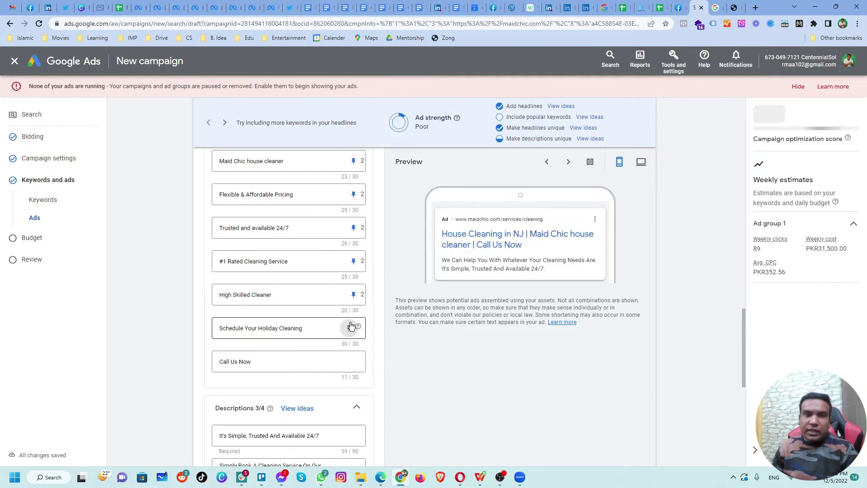
left_click(377, 302)
left_click(351, 368)
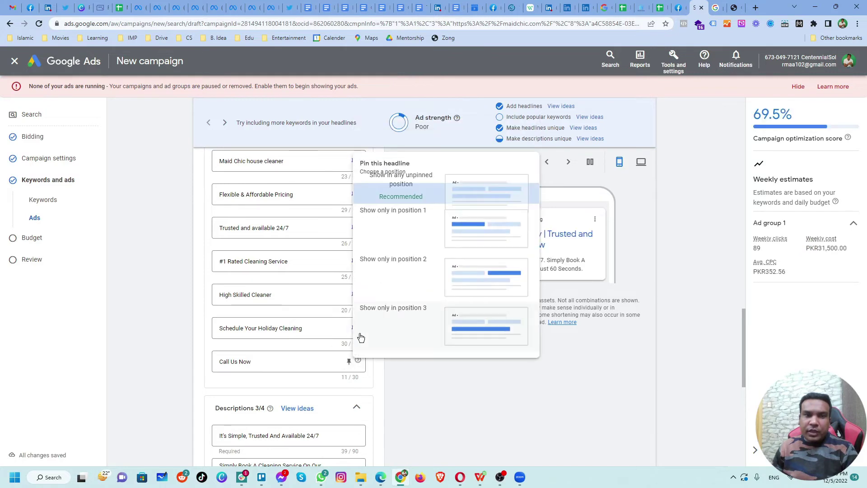
left_click(377, 322)
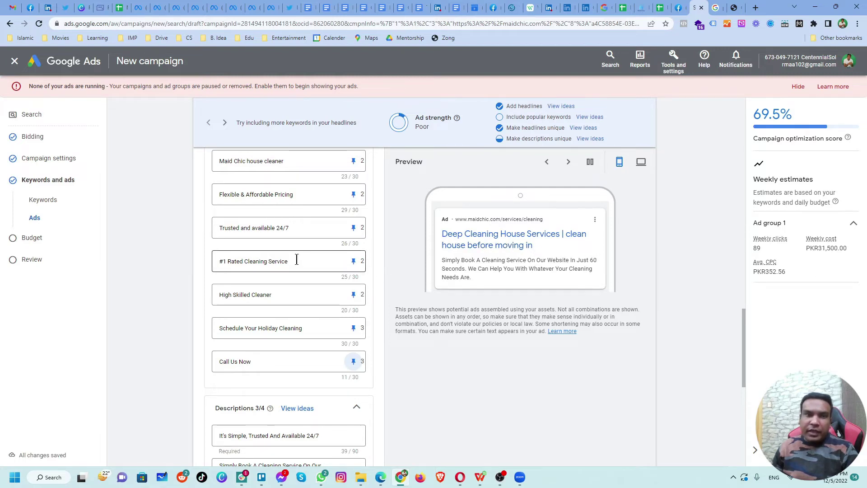
Step: Replace the headline "clean house before moving in" with "Get A Free Quote Today" from the spreadsheet, and pin it to position 3
scroll(297, 259, "up", 2)
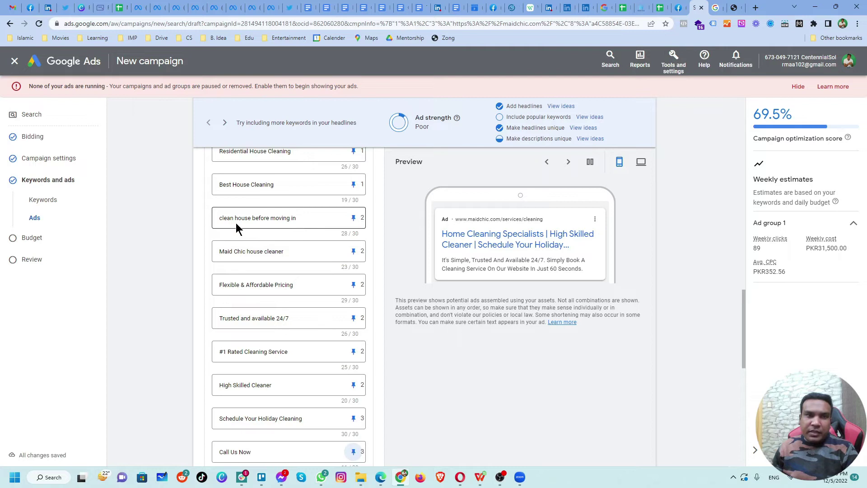
left_click(312, 220)
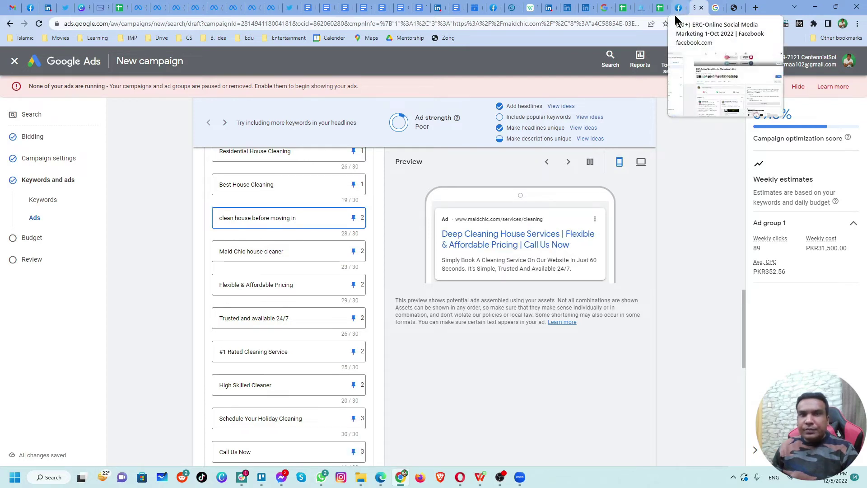
left_click(658, 8)
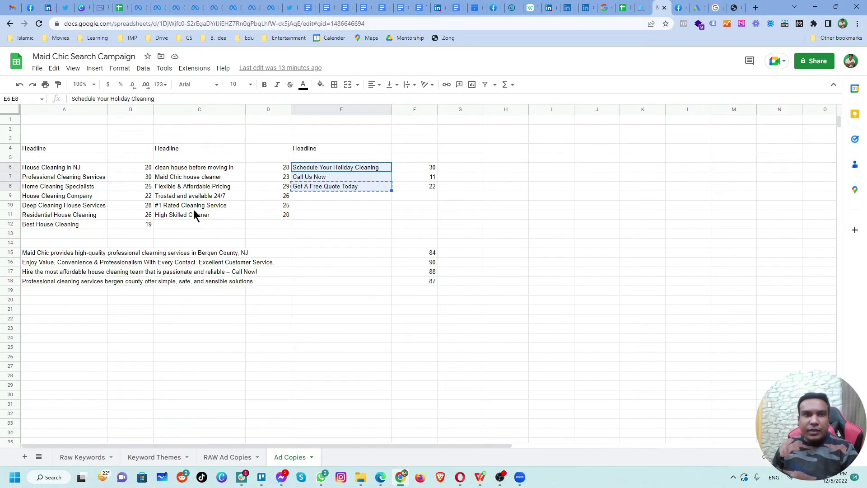
left_click(344, 189)
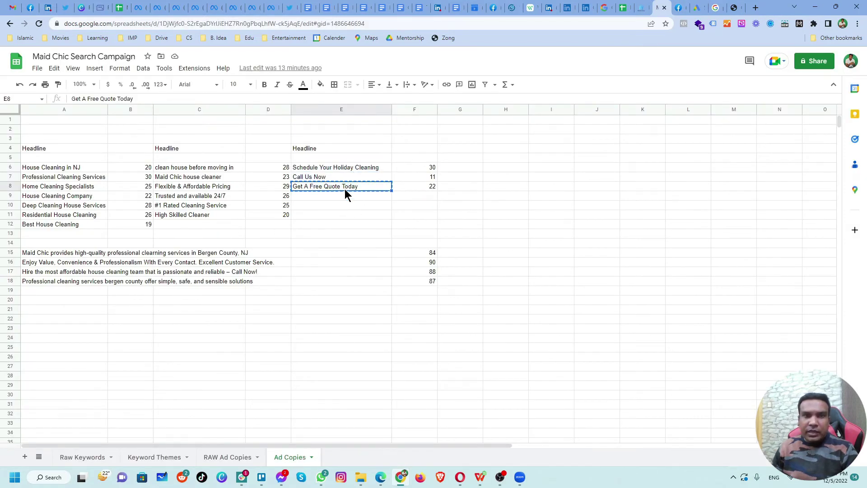
left_click(697, 7)
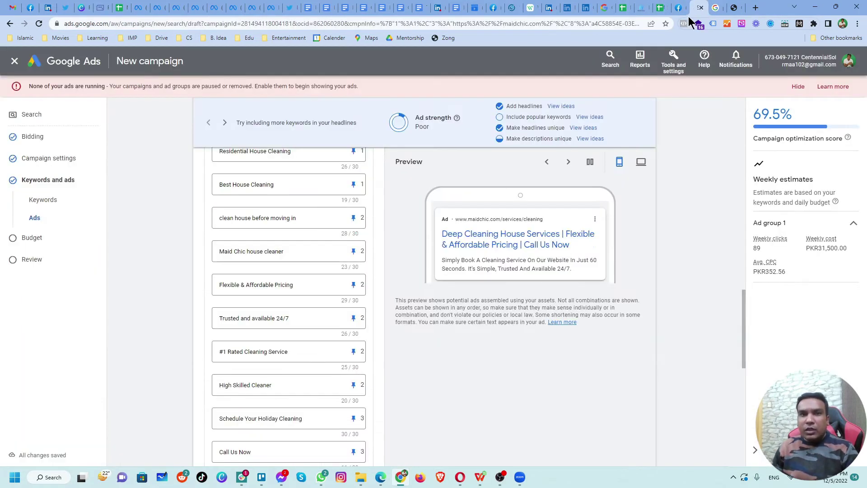
left_click_drag(298, 218, 213, 224)
type("Get A Free Quote Today")
left_click(352, 220)
left_click(401, 392)
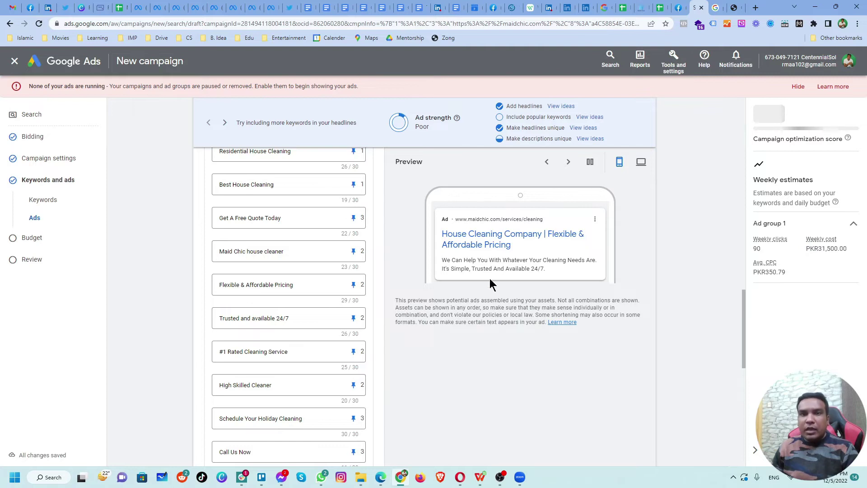
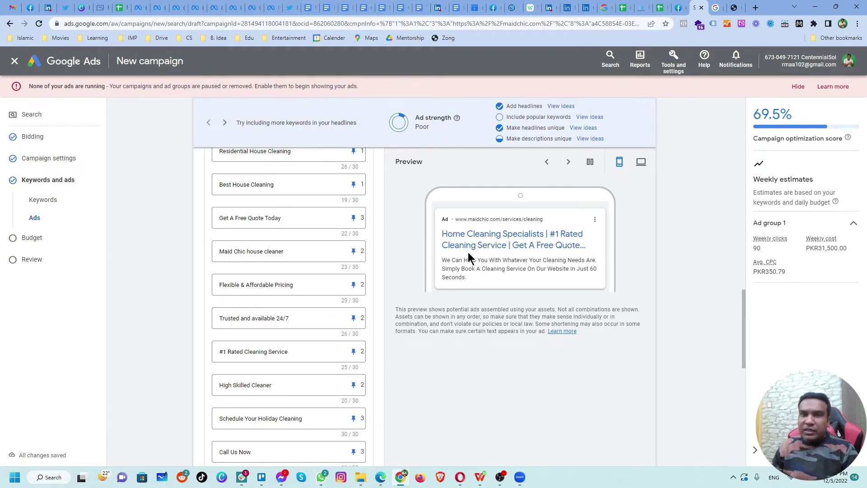
Step: Replace the first description with the spreadsheet's "Maid Chic provides high-quality professional clearning services in Bergen County, NJ" in Google Ads
scroll(374, 315, "down", 6)
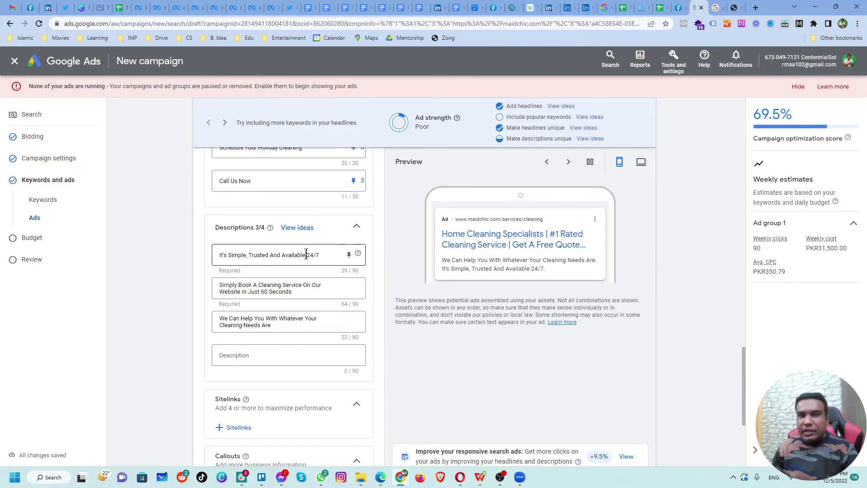
left_click(657, 8)
left_click(68, 253)
key("ctrl+c")
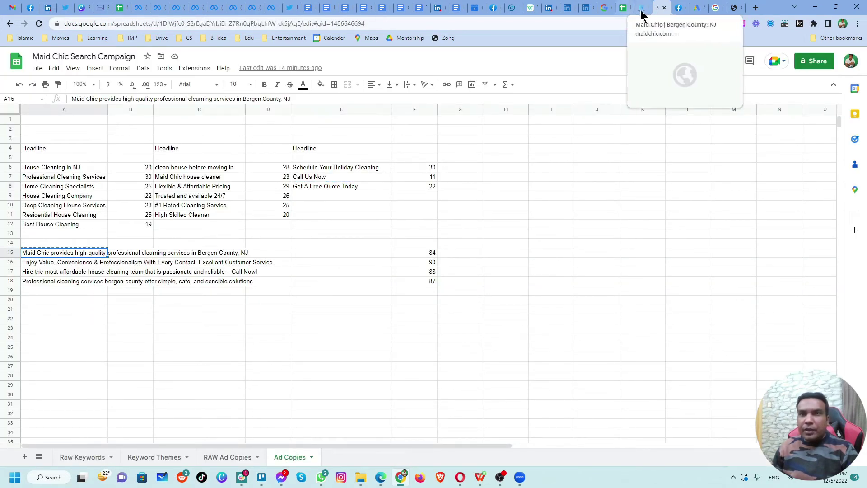
left_click(696, 9)
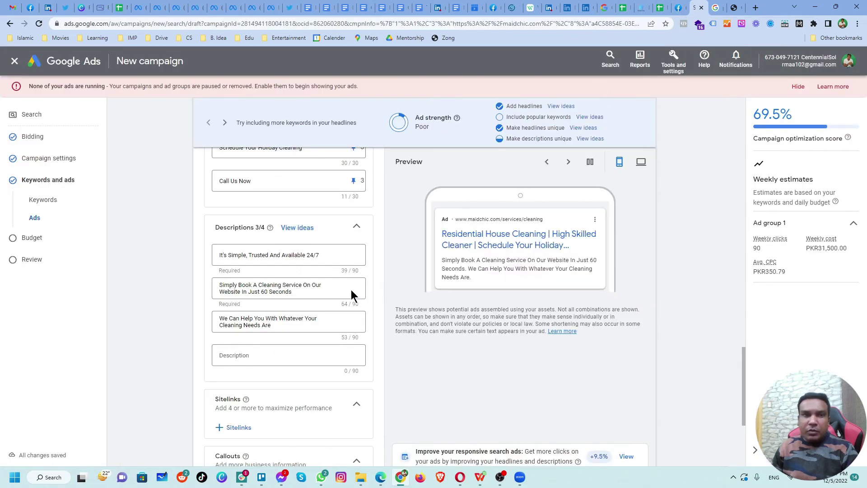
left_click_drag(321, 257, 204, 262)
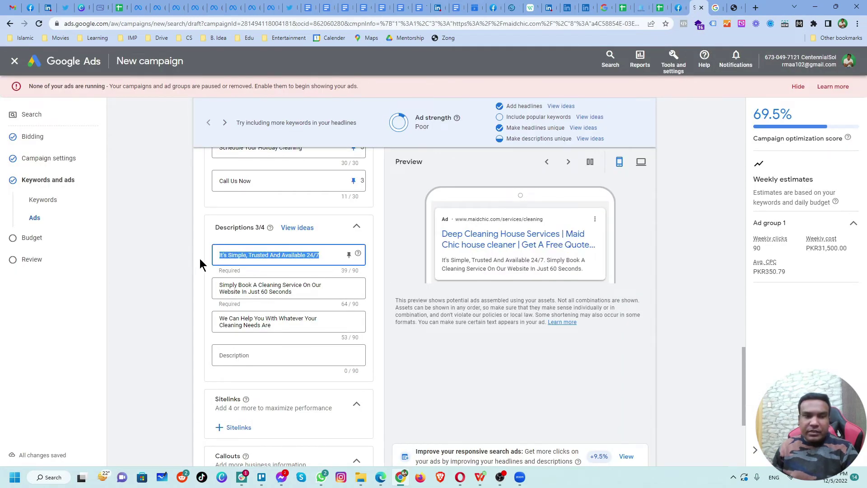
key("ctrl+v")
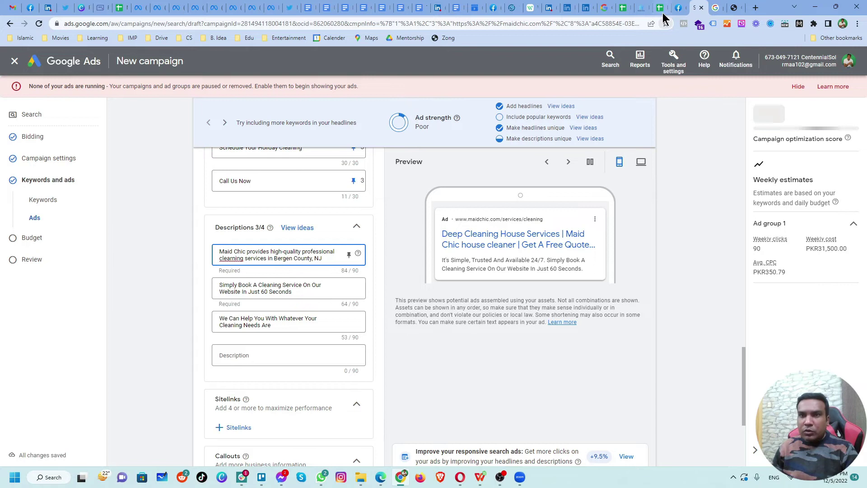
Step: Replace the second description with the spreadsheet's "Enjoy Value, Convenience & Professionalism With Every Contact. Excellent Customer Service."
left_click(660, 7)
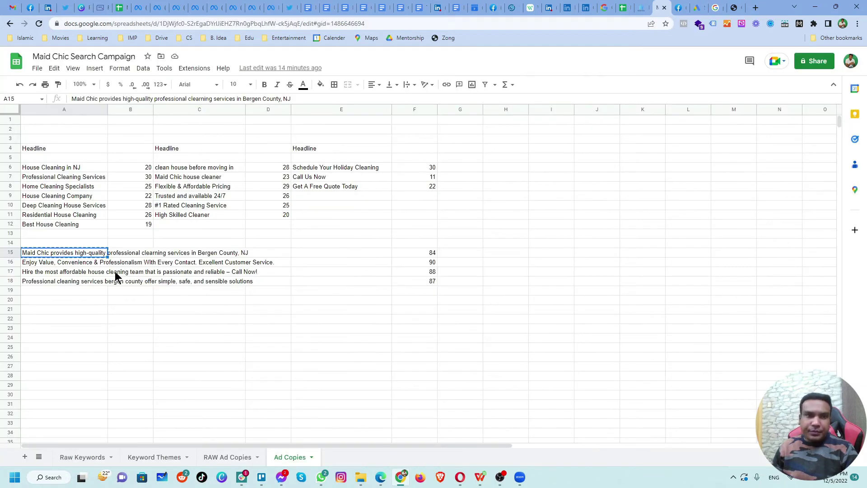
left_click(82, 264)
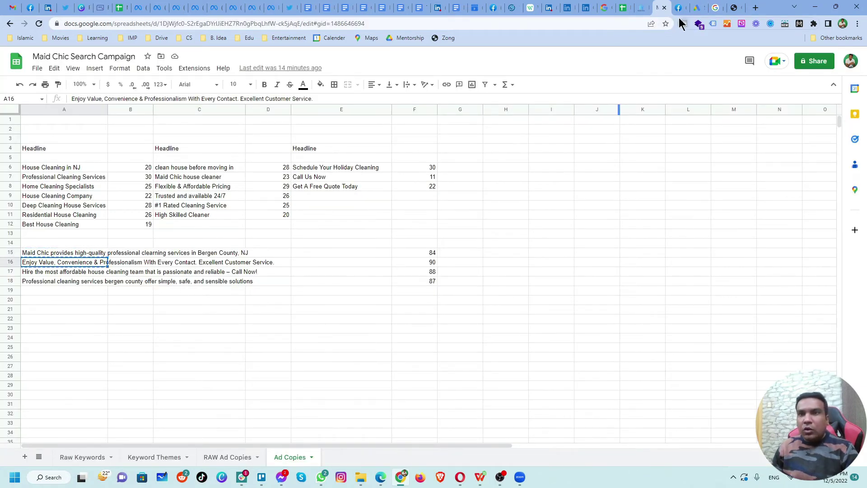
left_click(694, 10)
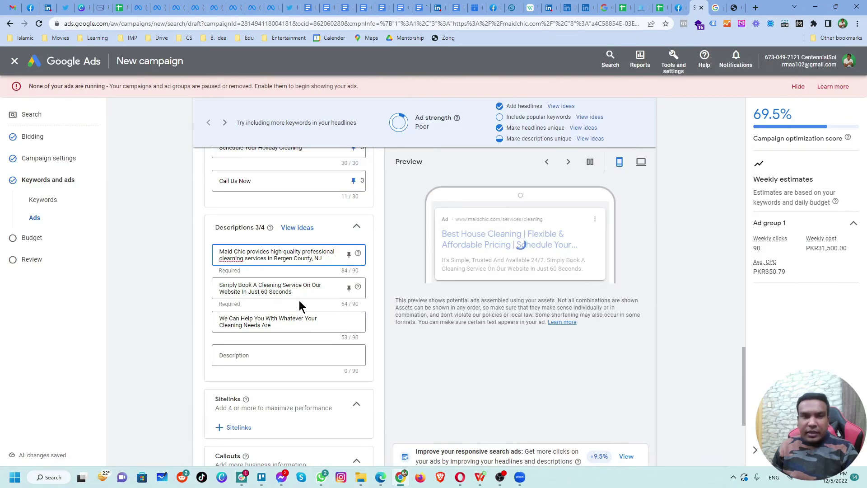
left_click_drag(300, 302, 213, 286)
key("ctrl+v")
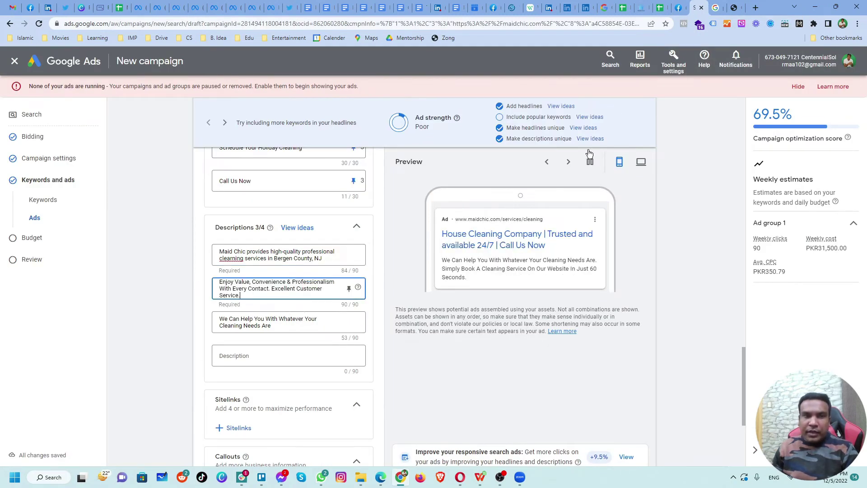
Step: Replace the third description with the spreadsheet's "Hire the most affordable house cleaning team that is passionate and reliable – Call Now!"
left_click(660, 8)
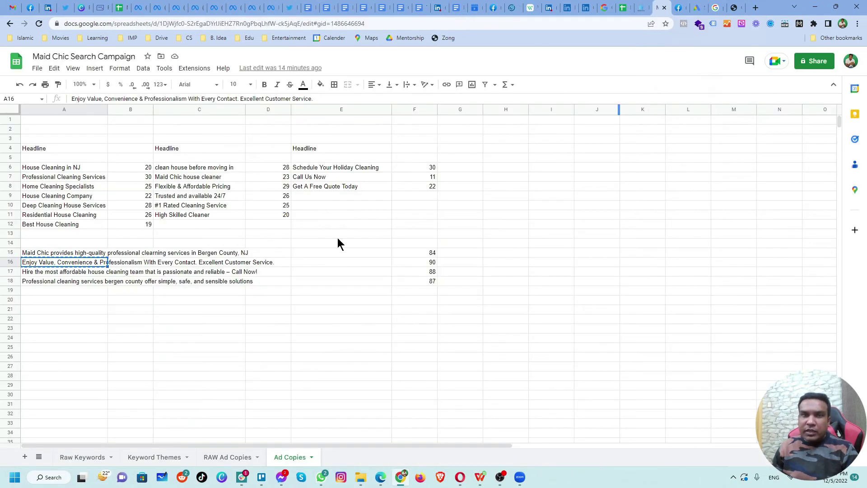
left_click(78, 273)
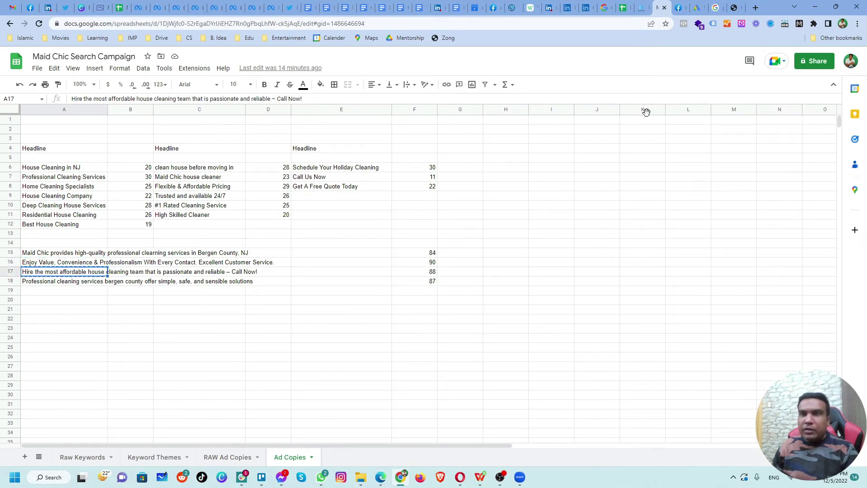
left_click(698, 7)
left_click_drag(295, 323, 199, 324)
type("Hire the most affordable house cleaning team that is passionate and reliable – Call Now!")
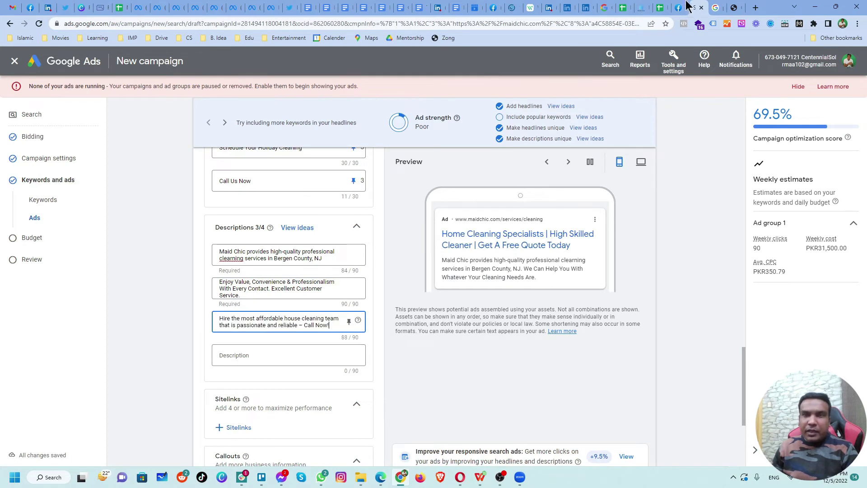
Step: Fill the empty fourth description with the spreadsheet's "Professional cleaning services bergen county offer simple, safe, and sensible solutions"
left_click(659, 8)
left_click(67, 284)
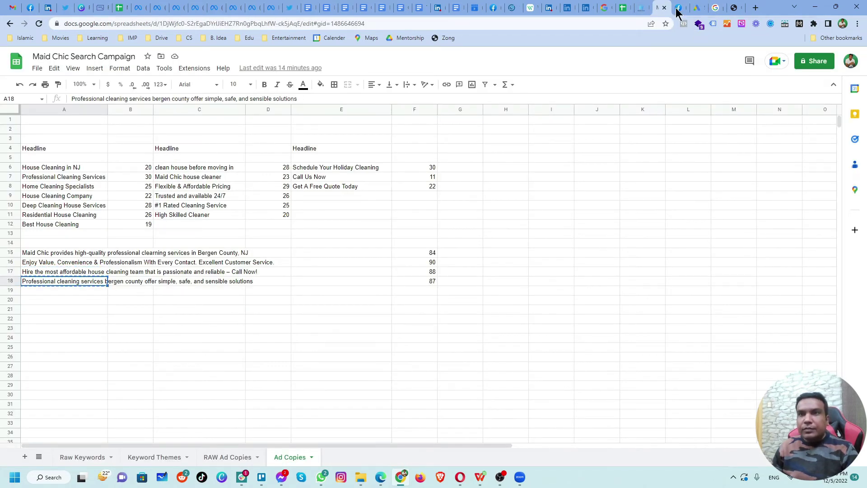
left_click(695, 10)
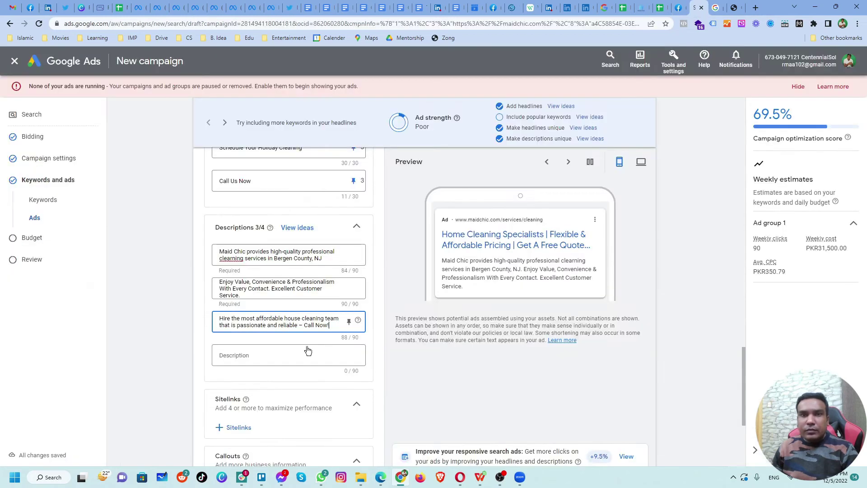
left_click(271, 356)
key("ctrl+v")
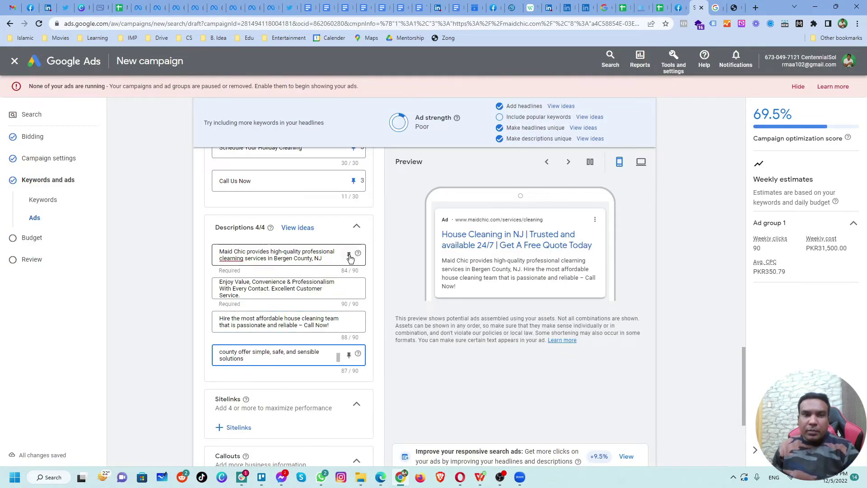
Step: Pin the first two descriptions, "Maid Chic provides high-quality…" and "Enjoy Value, Convenience & Professionalism…", to position 1
left_click(349, 254)
left_click(452, 326)
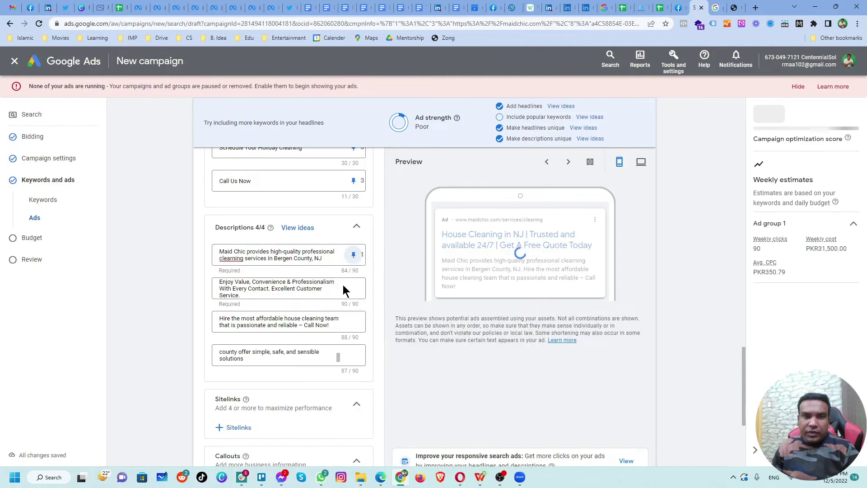
left_click(350, 292)
left_click(387, 364)
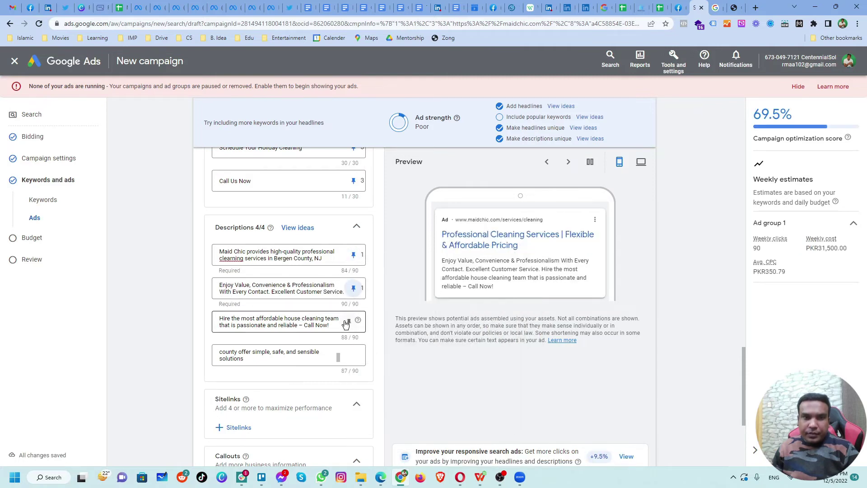
Step: Pin the last two descriptions, "Hire the most affordable house cleaning team…" and "Professional cleaning services bergen county…", to position 2
left_click(351, 326)
left_click(375, 280)
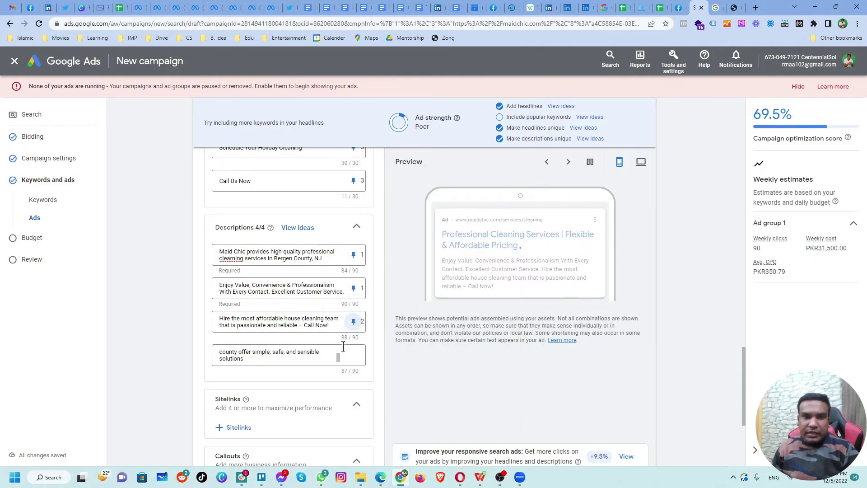
left_click(351, 356)
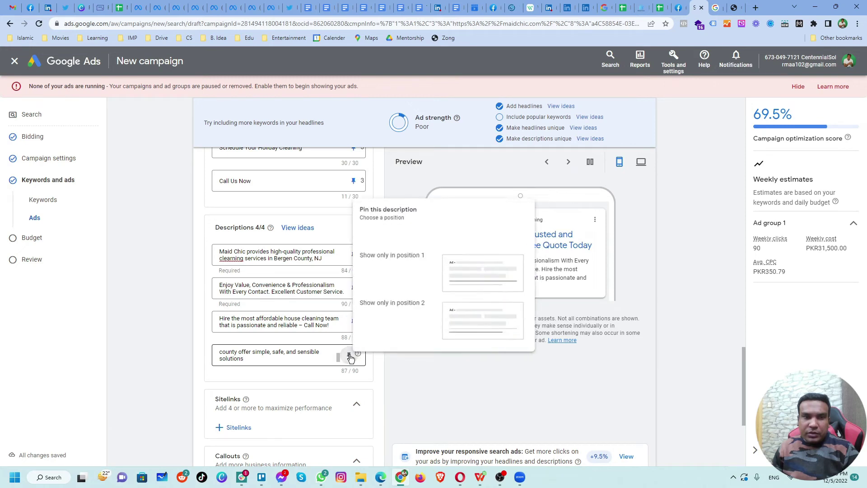
left_click(379, 324)
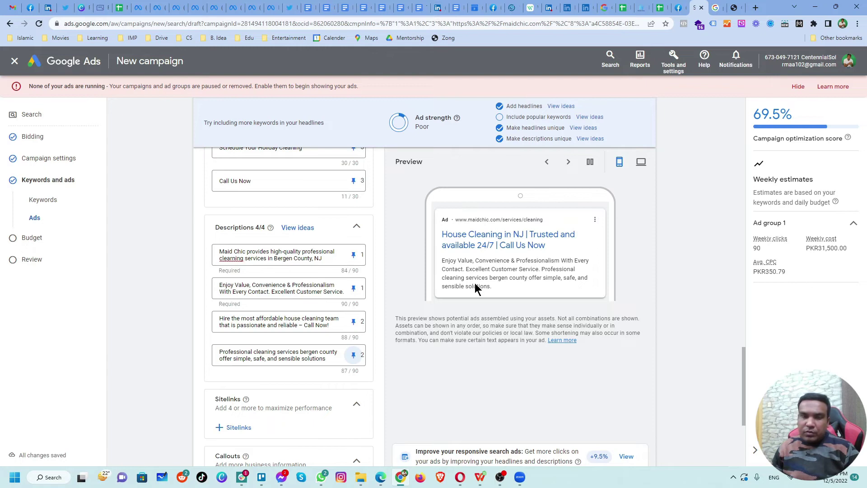
Step: Examine the sitelinks beneath competitors' ads in the Google results for "professional cleaning services in new jersey"
scroll(199, 348, "down", 2)
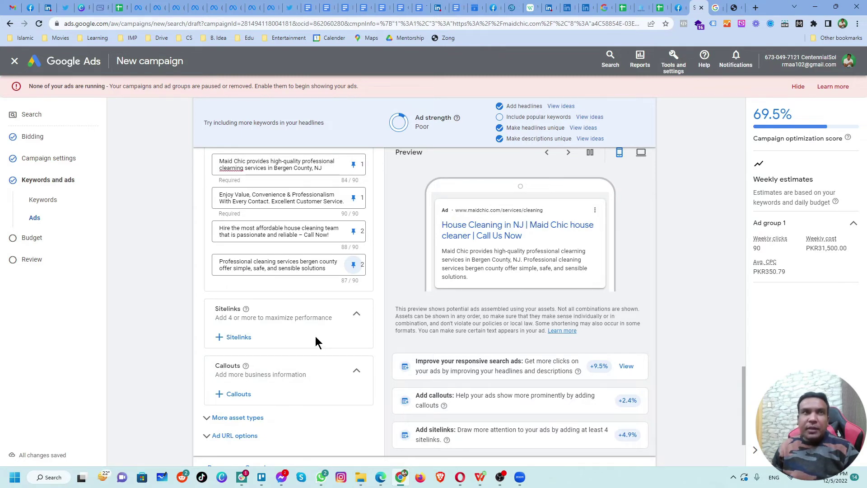
left_click(716, 13)
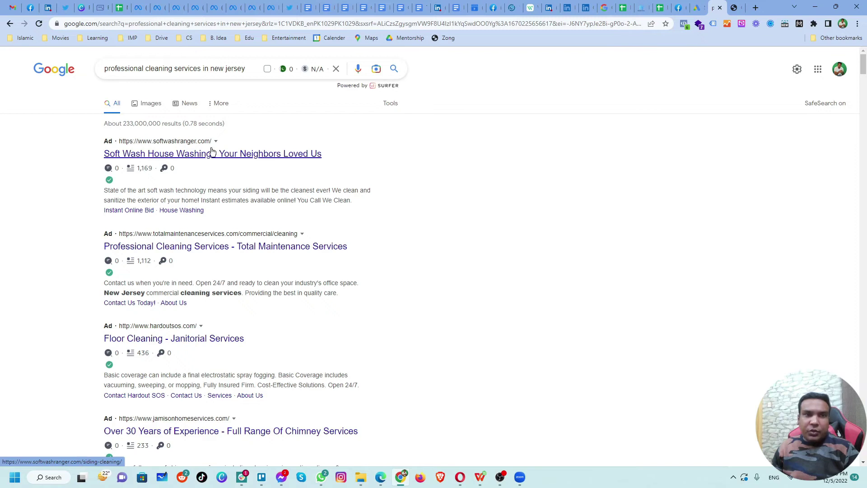
left_click_drag(102, 191, 364, 202)
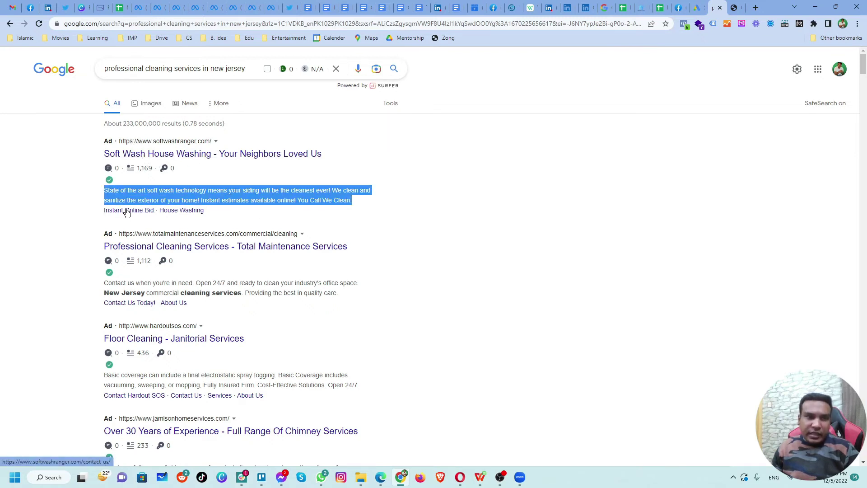
left_click(58, 234)
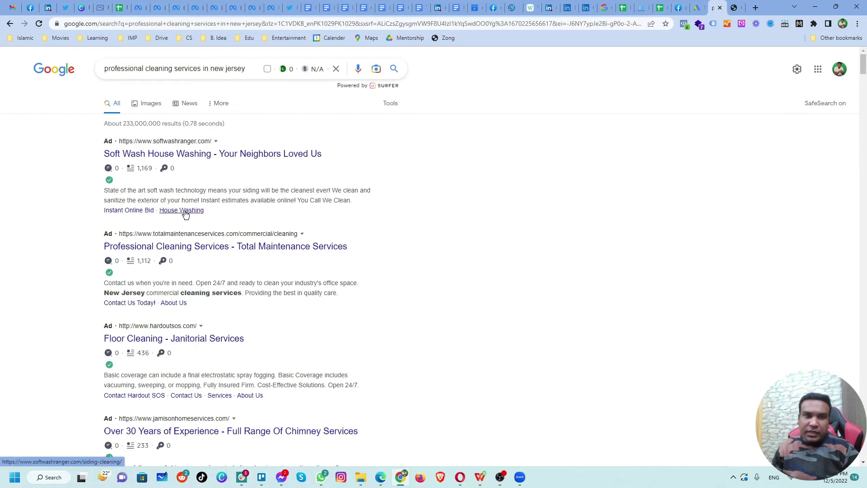
scroll(166, 263, "down", 2)
scroll(166, 263, "down", 1)
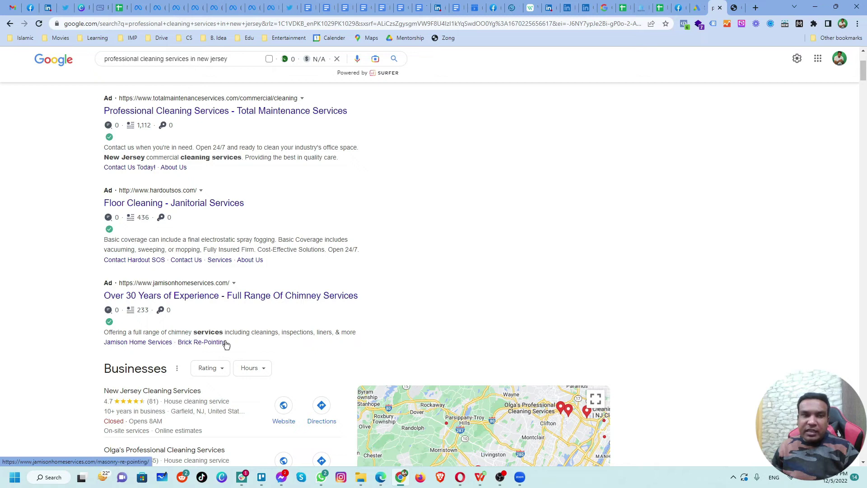
Step: Return to the Google Ads campaign draft and start adding campaign-level sitelinks to the ad
left_click(696, 13)
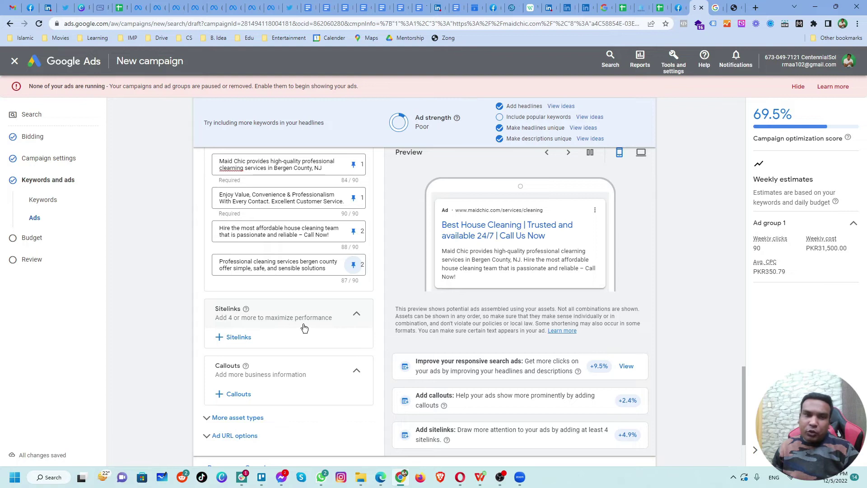
left_click(239, 338)
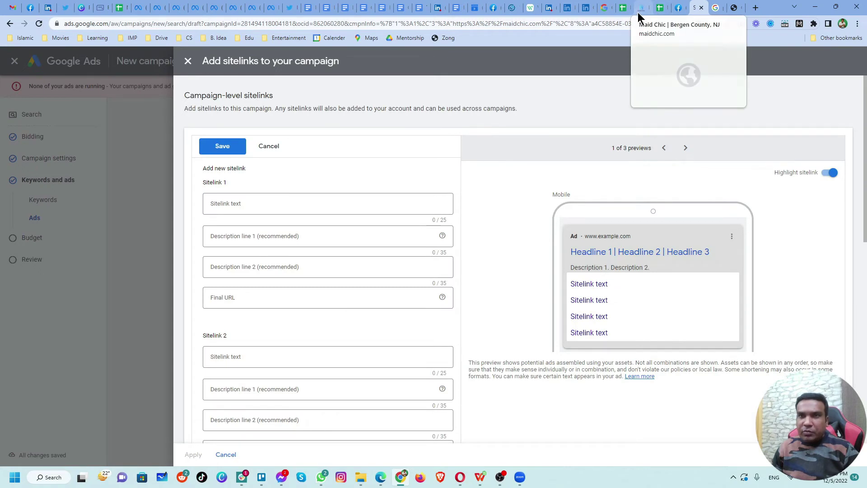
Step: Switch to the Maid Chic website, view its services section, and reload the homepage without the gclid tracking parameter
left_click(638, 13)
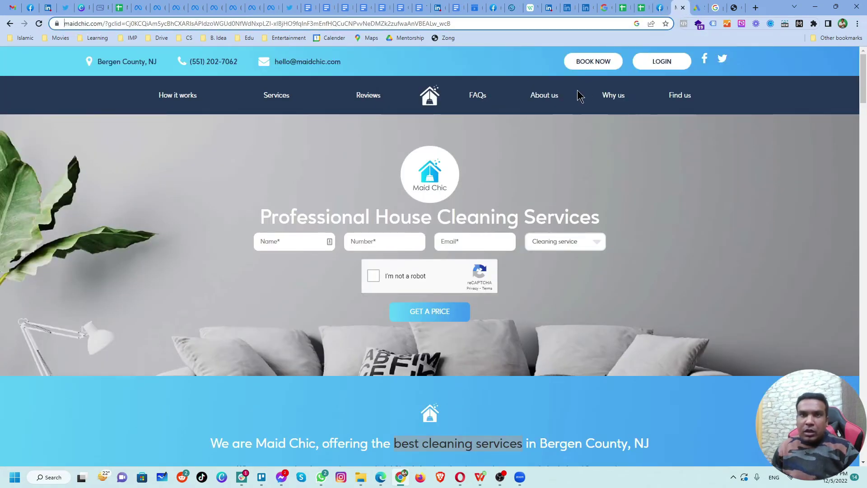
left_click(269, 98)
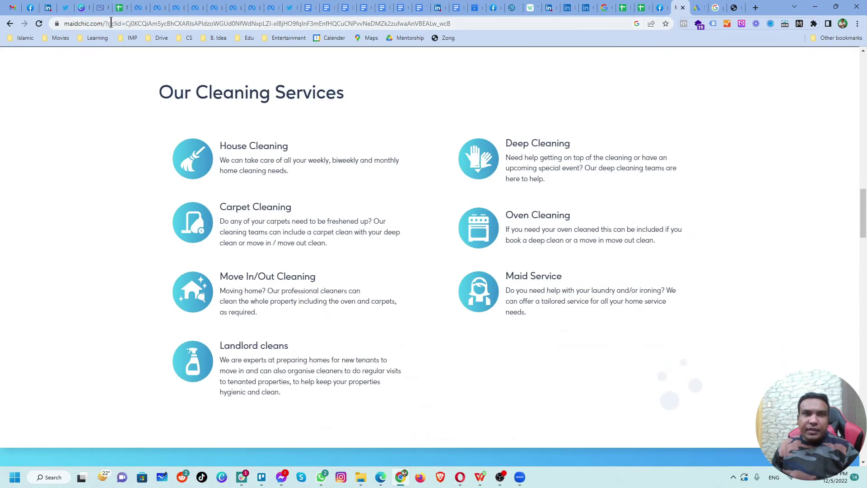
left_click_drag(108, 23, 483, 52)
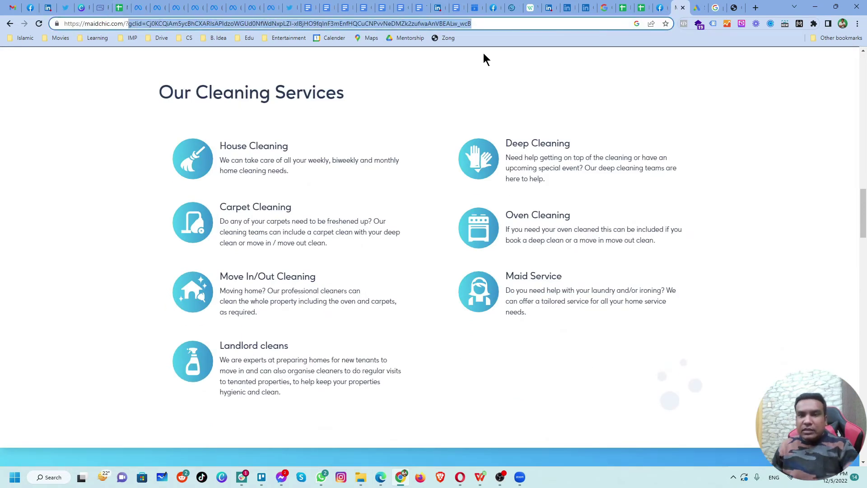
key("BackSpace")
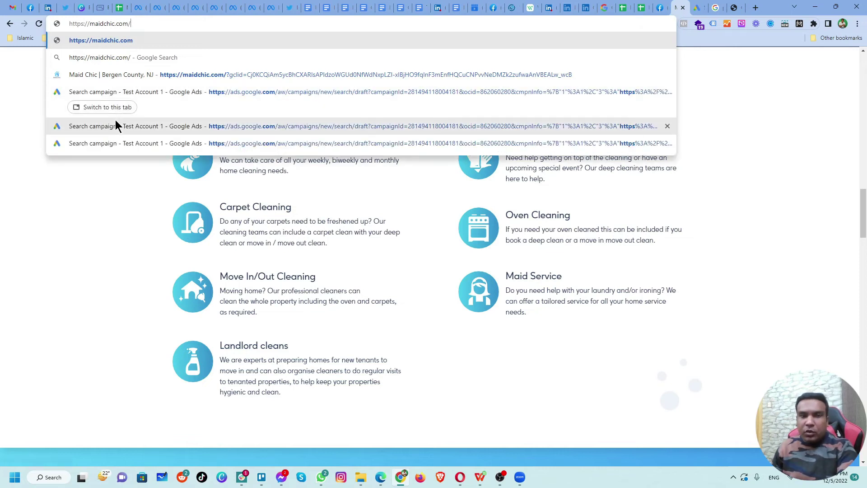
key("Return")
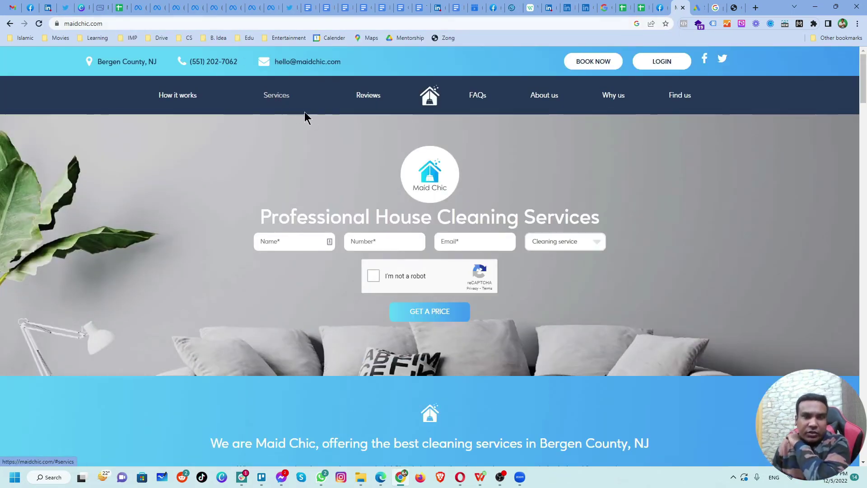
Step: Examine the Reviews and Find us sections of the Maid Chic homepage as possible sitelink destinations
left_click(374, 100)
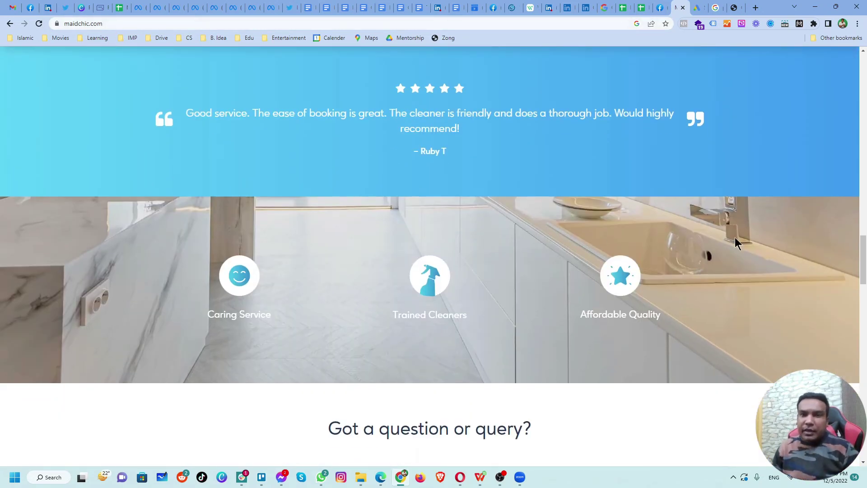
left_click_drag(862, 263, 846, 83)
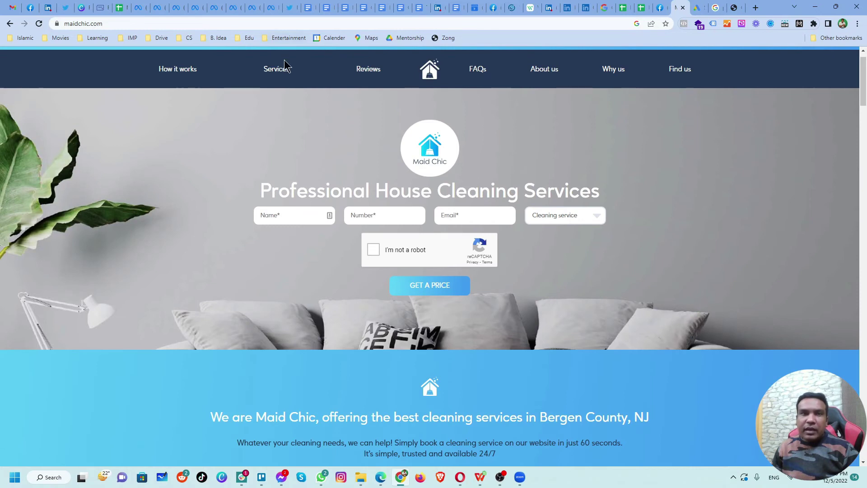
left_click(127, 23)
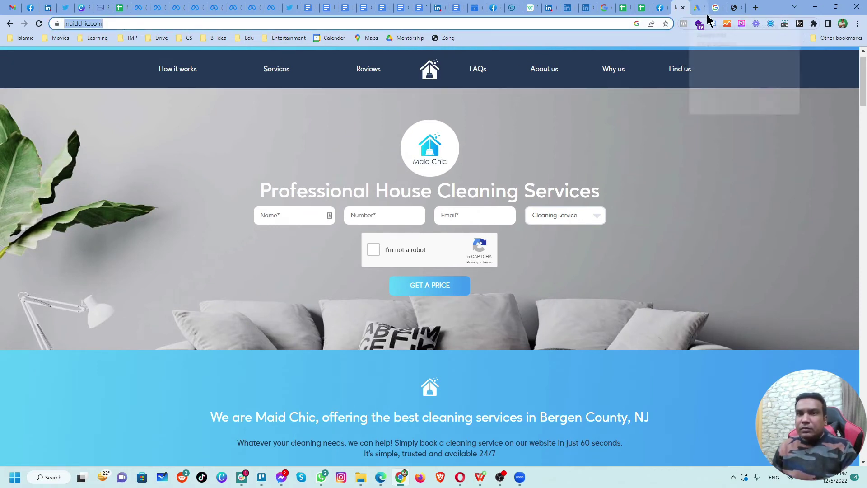
left_click(678, 75)
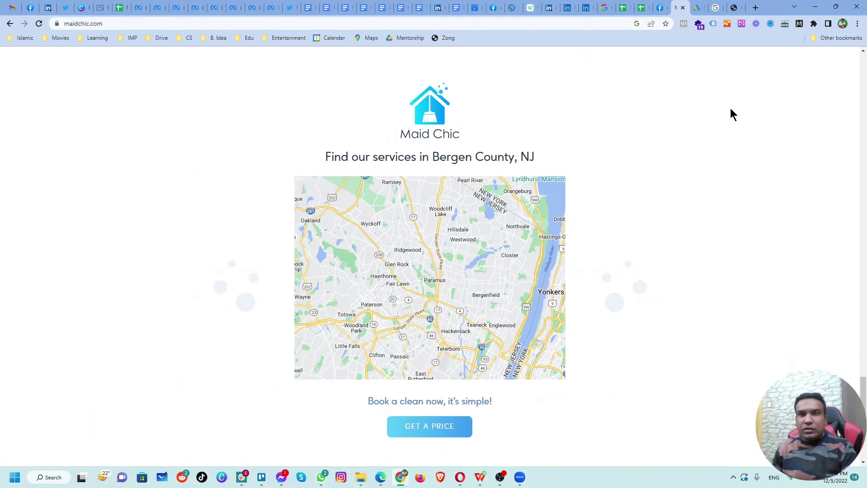
left_click_drag(864, 398, 861, 97)
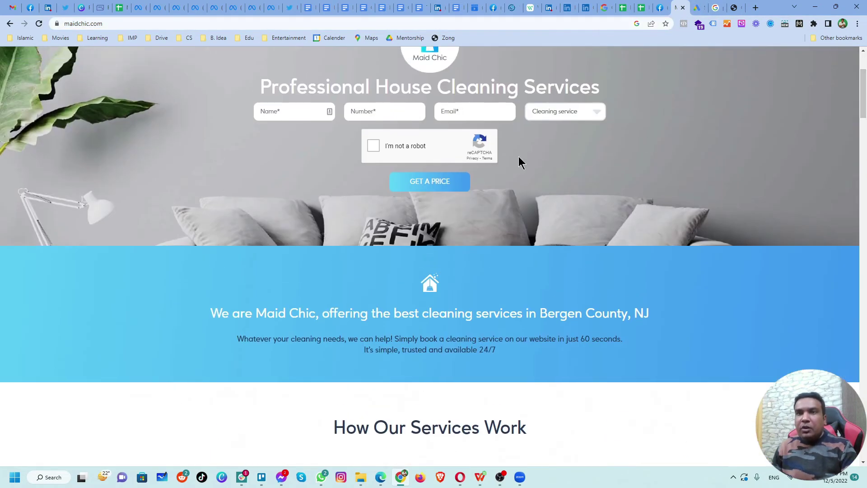
scroll(524, 153, "up", 3)
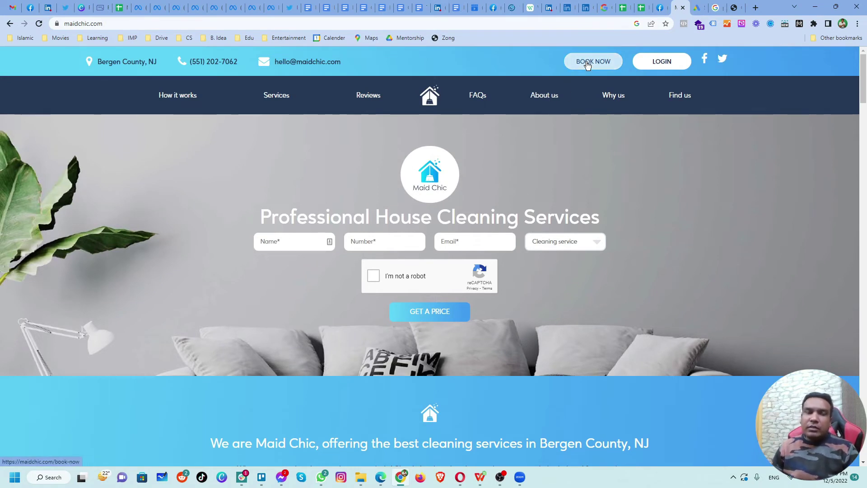
Step: Open the Maid Chic Book Now page and copy its web address
left_click(588, 63)
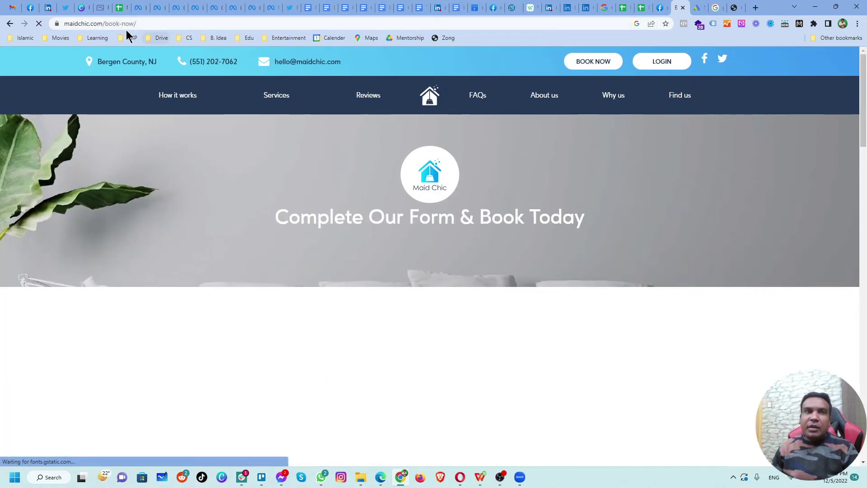
left_click(141, 25)
key("ctrl+c")
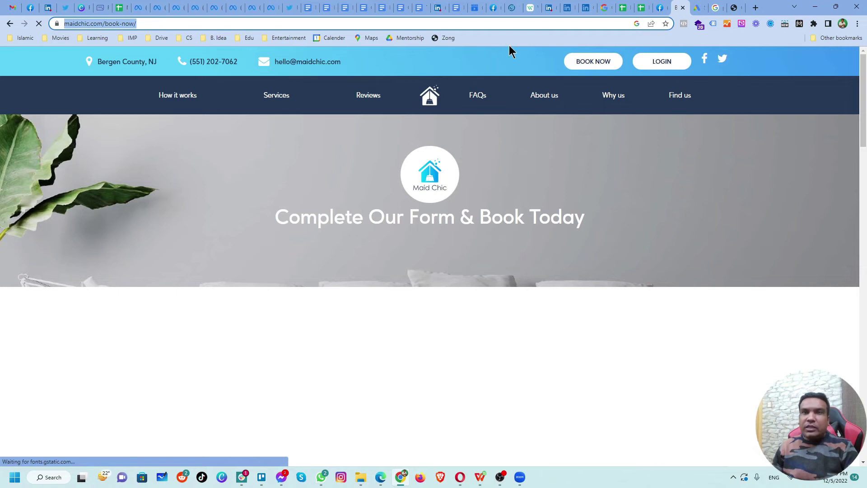
left_click(697, 8)
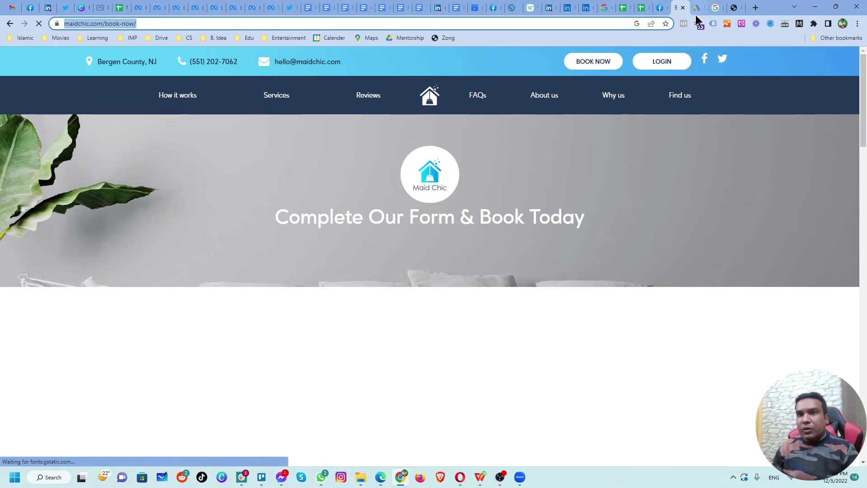
left_click(297, 202)
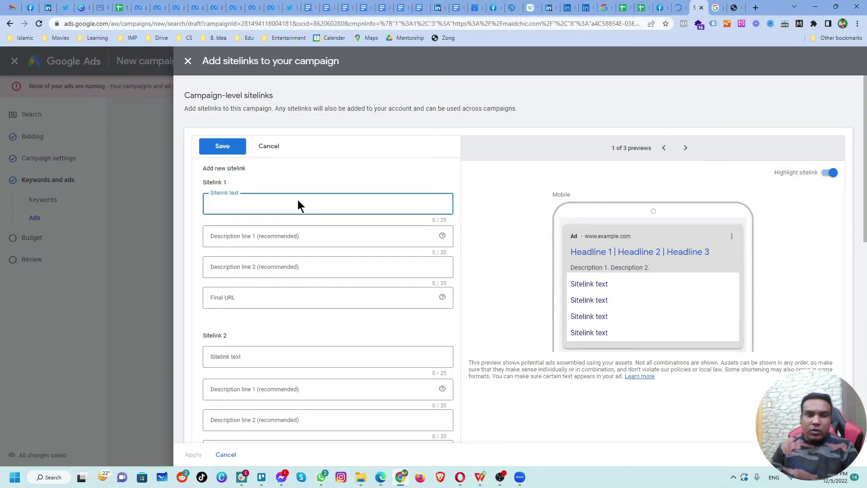
type("Book")
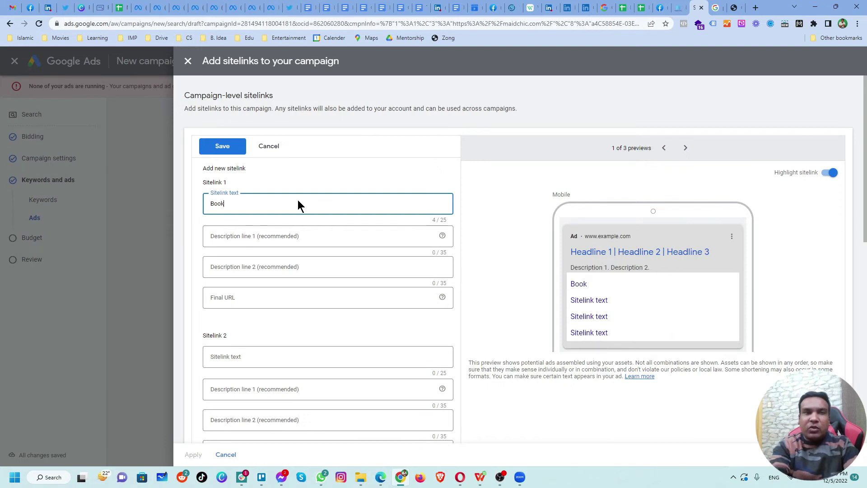
type(" Now")
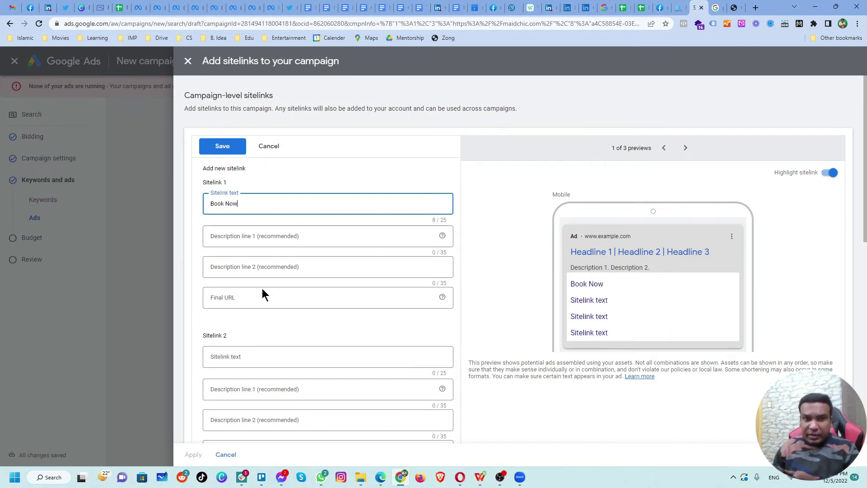
left_click(258, 302)
key("ctrl+v")
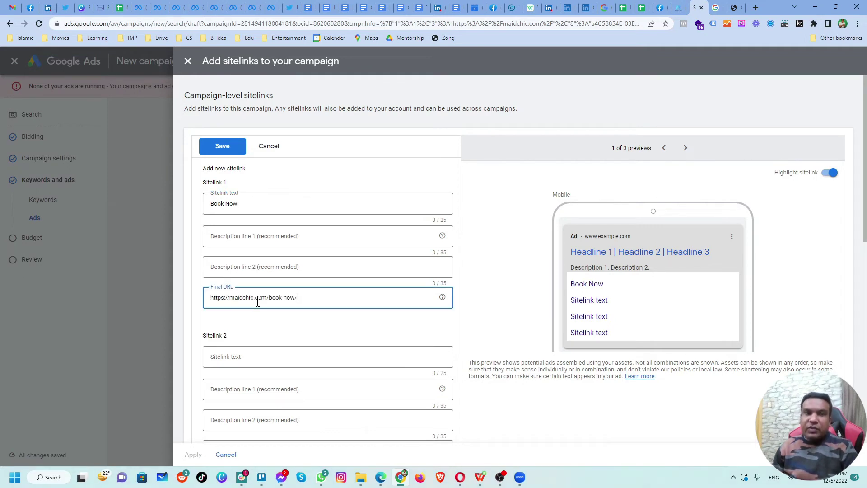
left_click(312, 320)
scroll(313, 321, "down", 2)
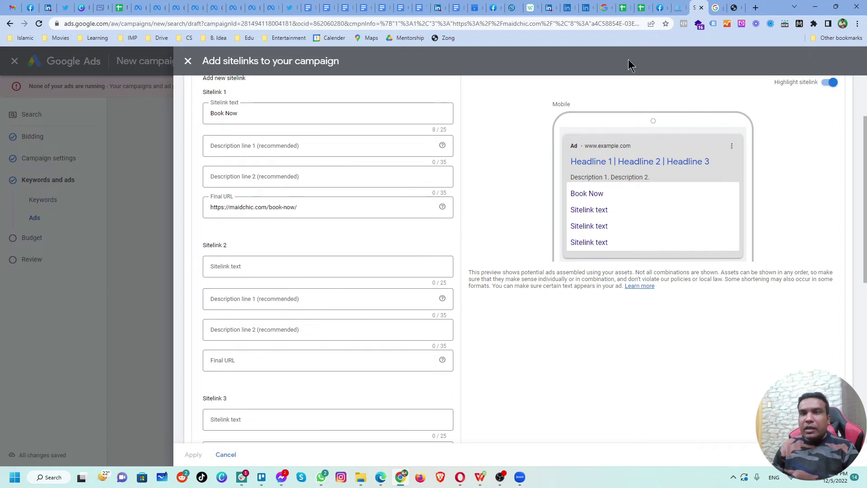
Step: Switch to the Maid Chic website, go to its Reviews section and copy the address maidchic.com/#whyus
left_click(679, 8)
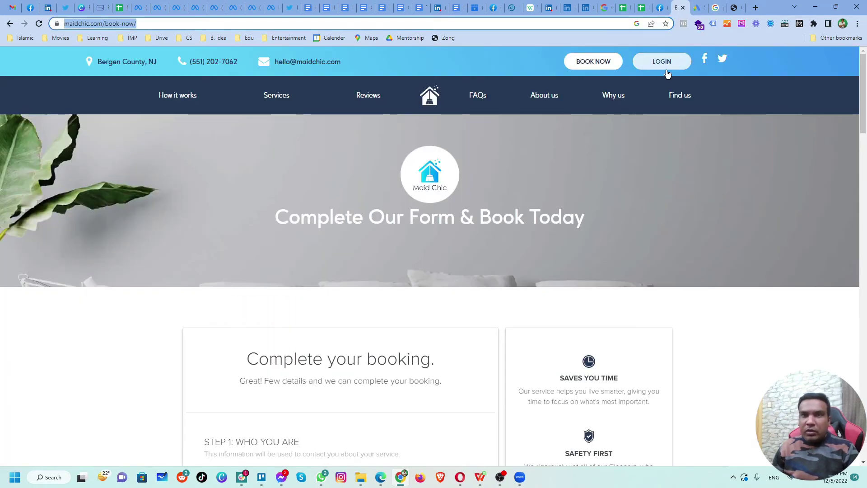
left_click(667, 73)
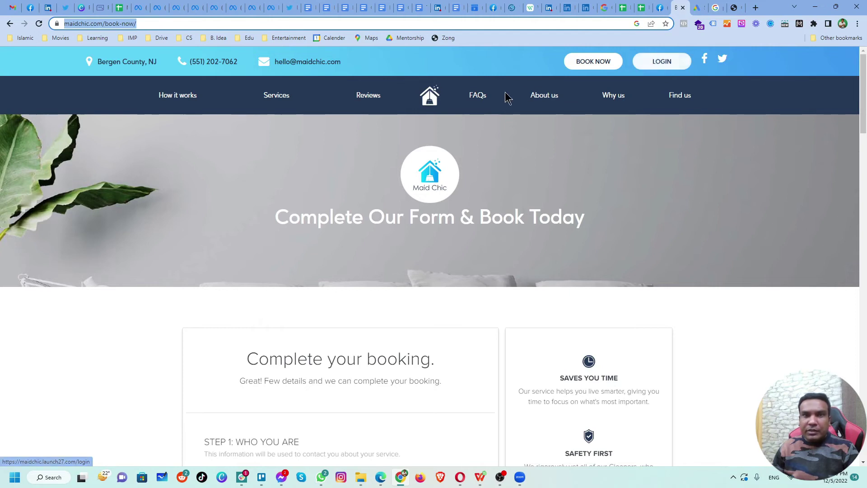
left_click(359, 102)
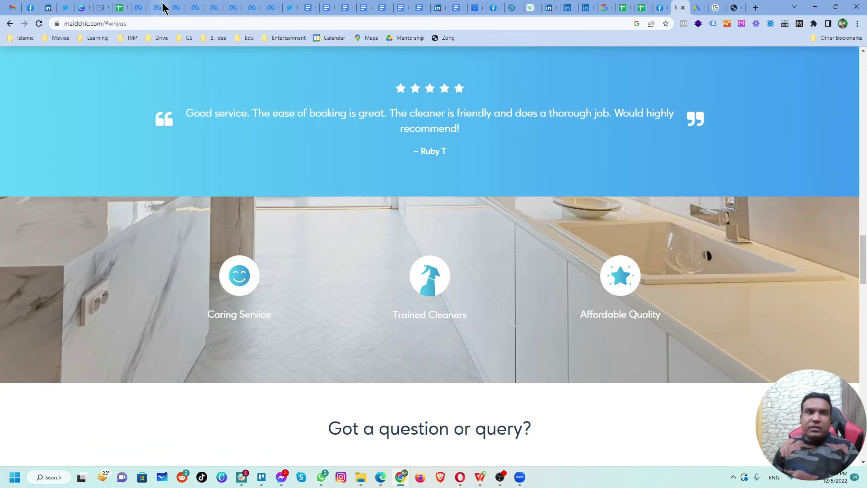
left_click(162, 20)
key("ctrl+c")
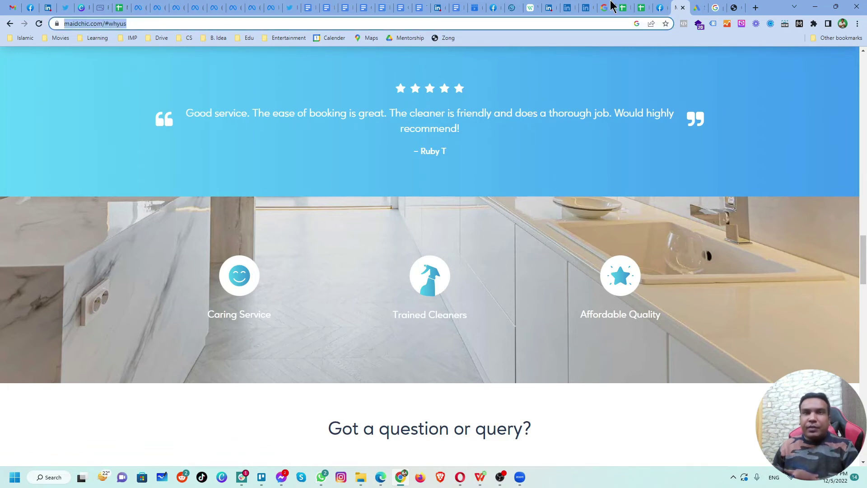
left_click(698, 8)
left_click(262, 267)
type("Reviews")
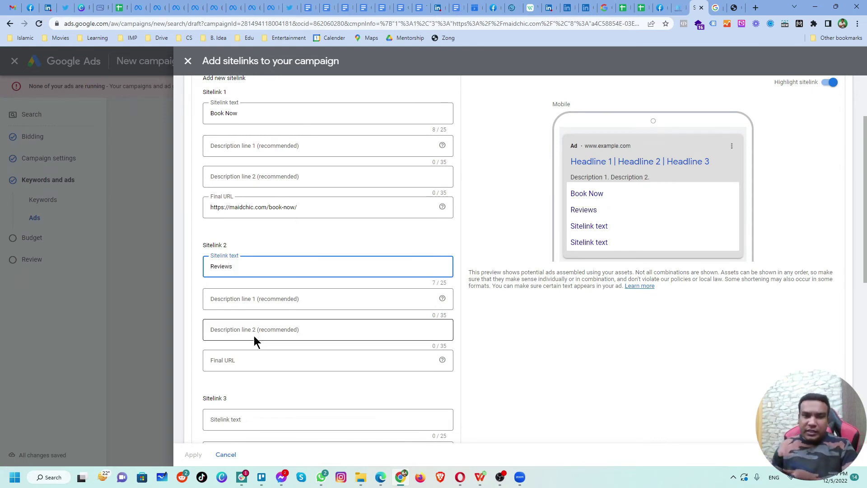
left_click(259, 367)
key("ctrl+v")
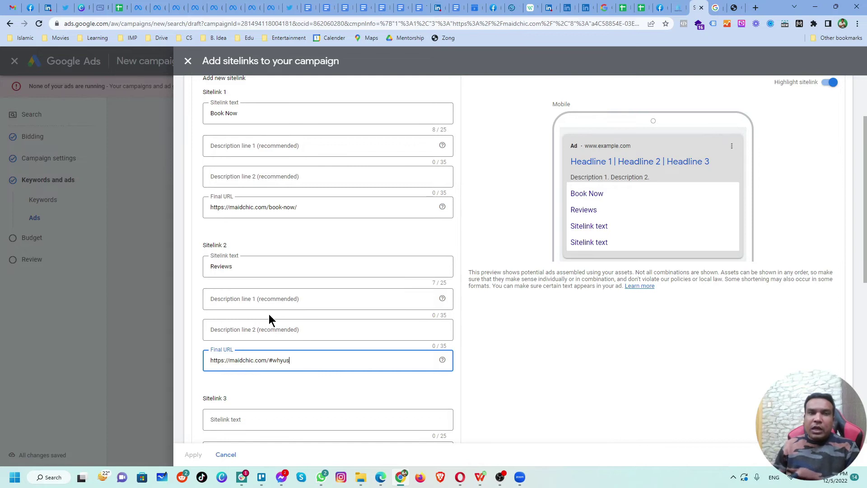
Step: Examine the Services, Find us and FAQs sections of the Maid Chic website for further sitelink destinations
left_click(676, 13)
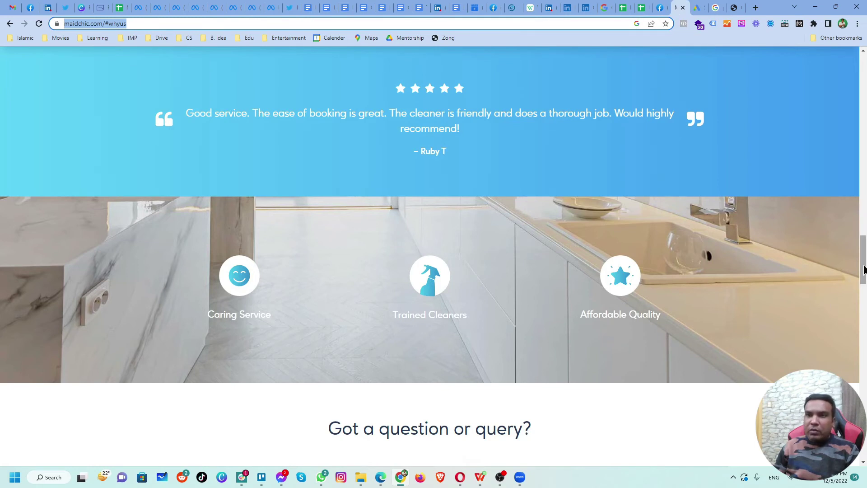
key("Return")
scroll(851, 125, "up", 10)
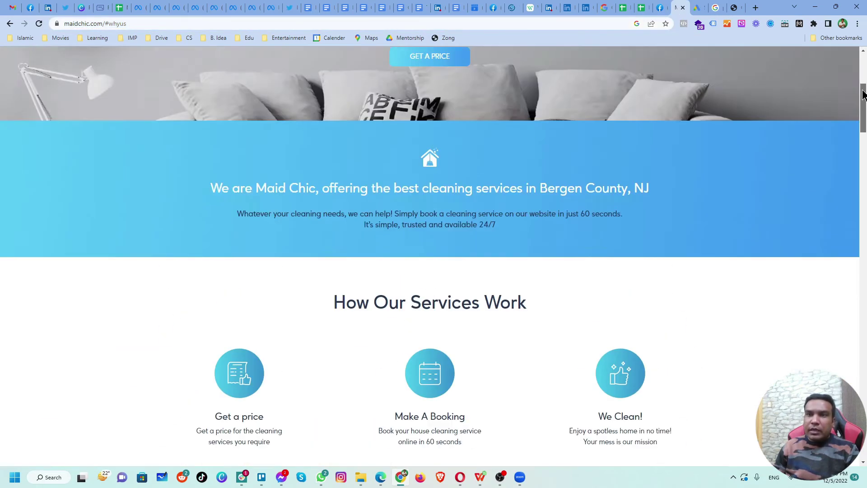
left_click(271, 102)
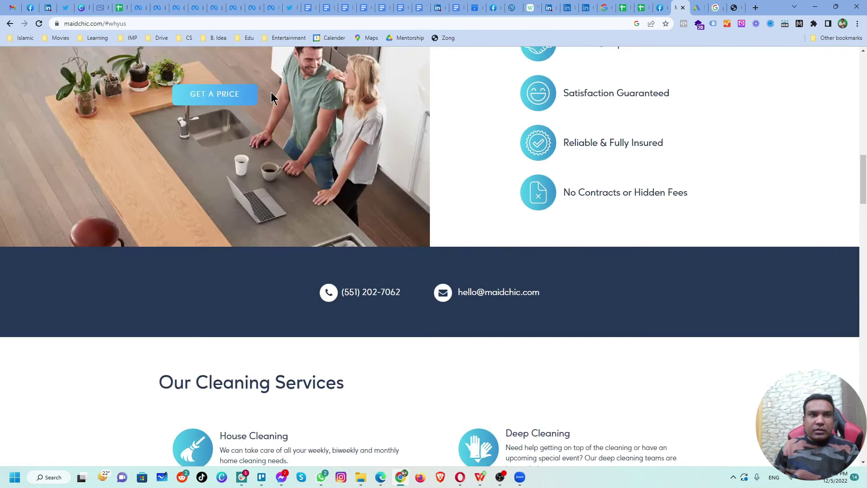
left_click_drag(863, 244, 862, 104)
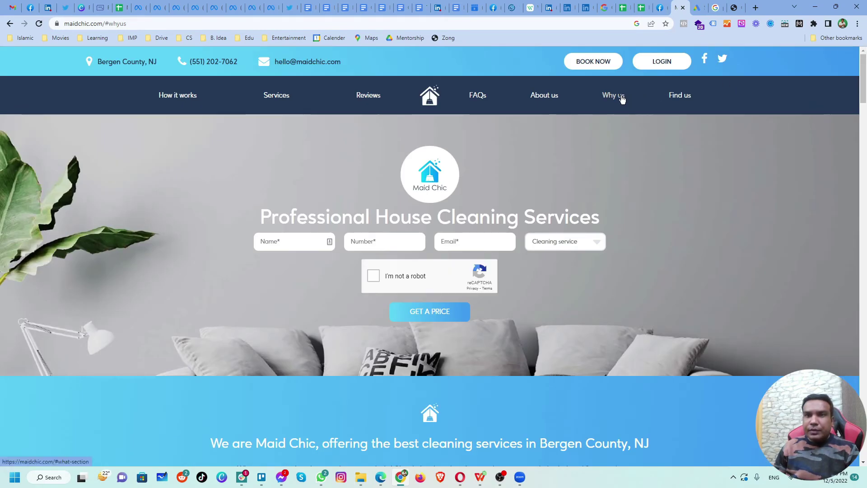
left_click(678, 96)
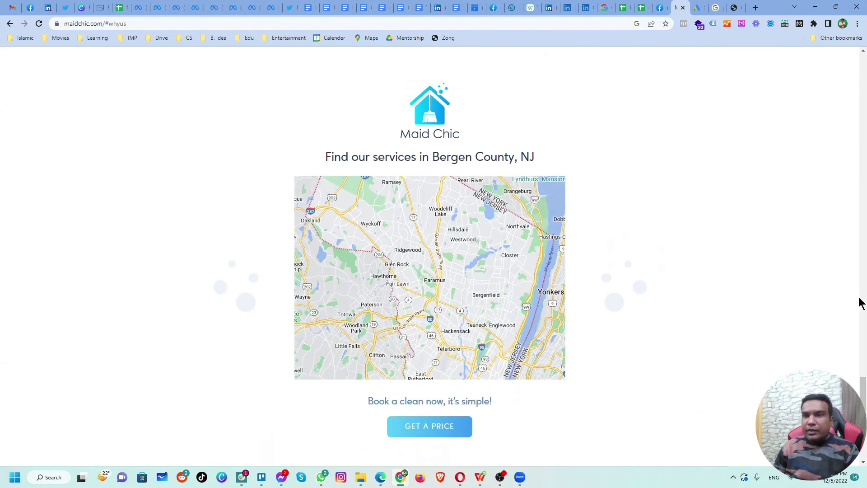
left_click_drag(862, 379, 863, 68)
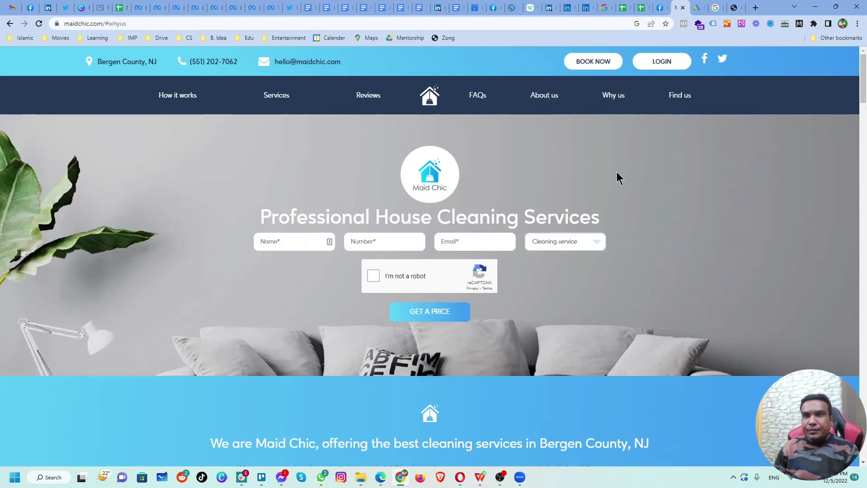
left_click(478, 96)
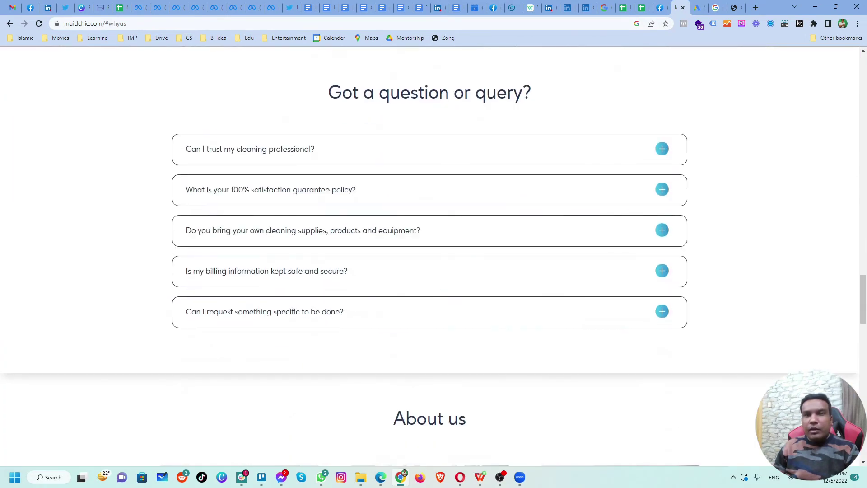
left_click_drag(863, 297, 861, 67)
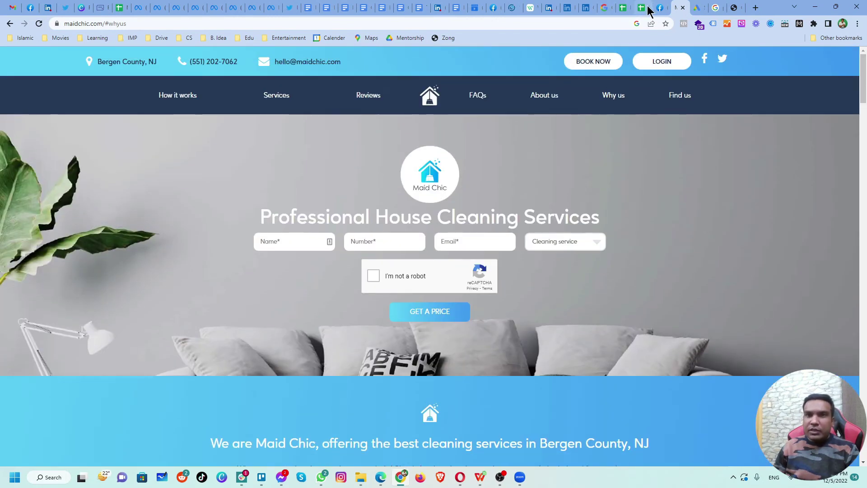
Step: Return to Google Ads, save the Book Now and Reviews sitelinks and apply them to the campaign
left_click(683, 24)
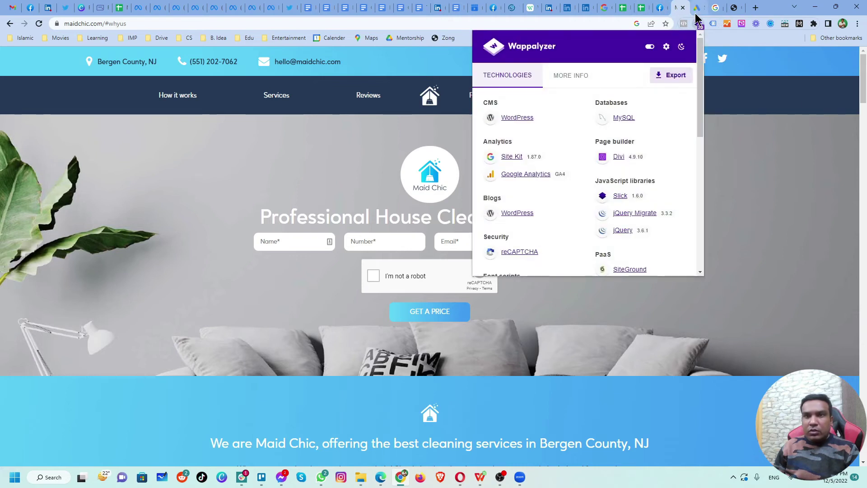
left_click(695, 10)
scroll(242, 302, "down", 8)
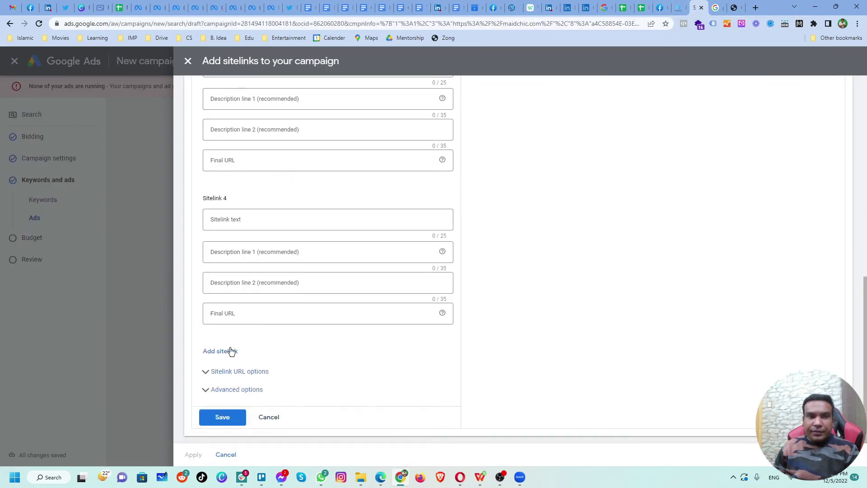
left_click(221, 419)
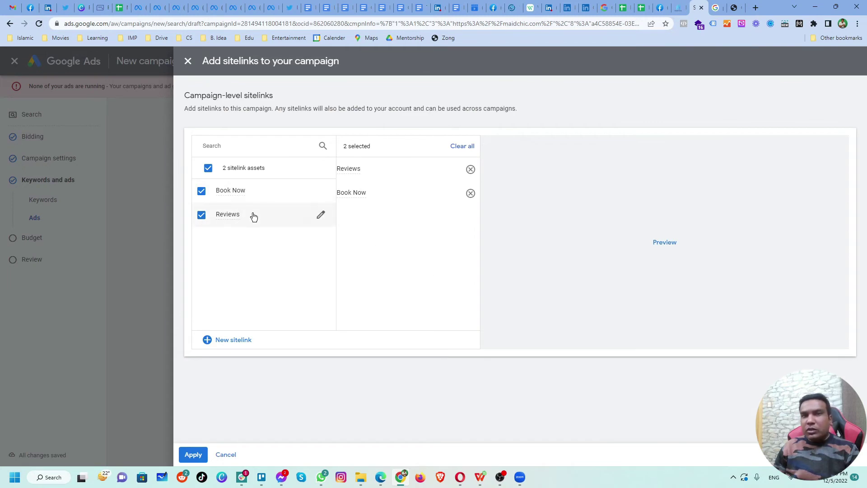
left_click(193, 455)
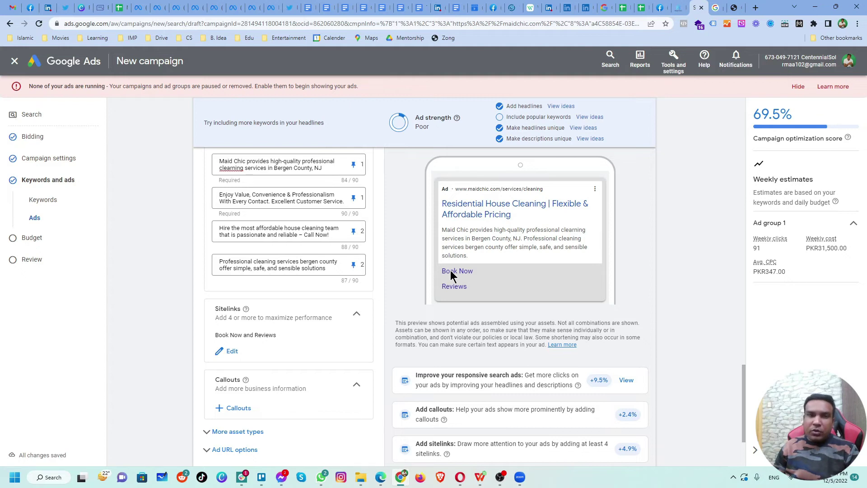
scroll(453, 286, "down", 2)
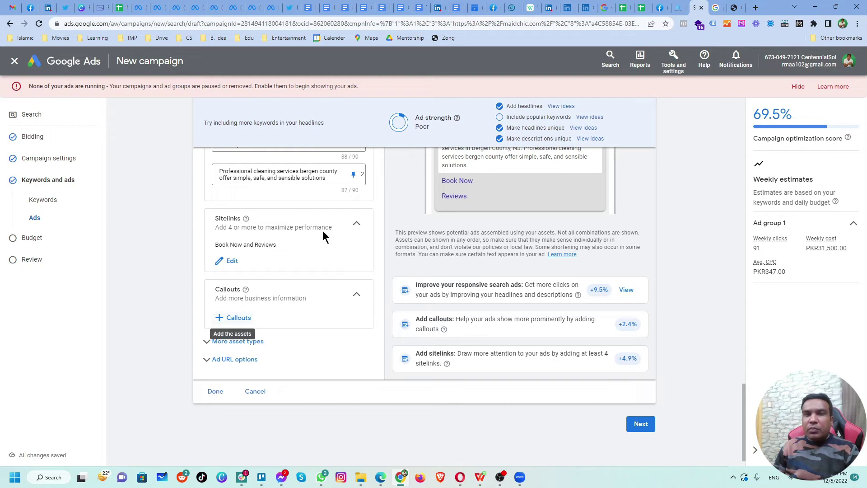
Step: Search Google for "professional cleaning services in usa" and examine the sitelinks shown under competitors' ads
left_click(716, 8)
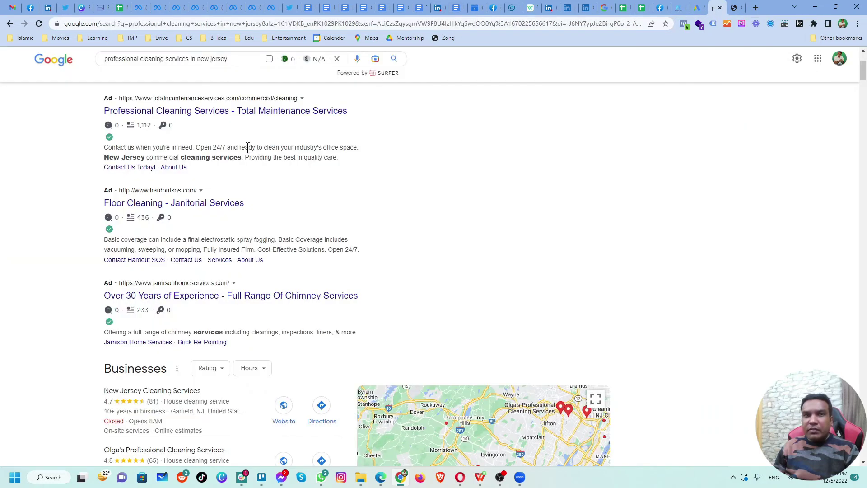
scroll(248, 147, "up", 2)
scroll(231, 93, "up", 1)
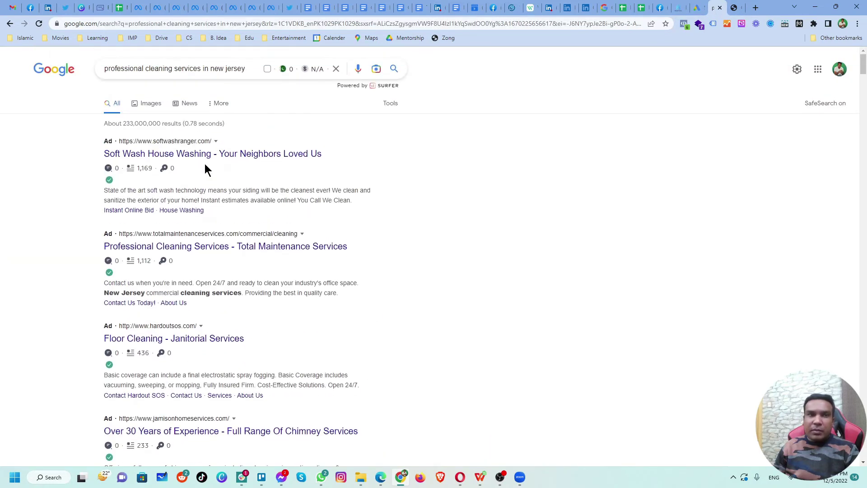
left_click(238, 68)
left_click_drag(210, 70, 245, 70)
key("BackSpace")
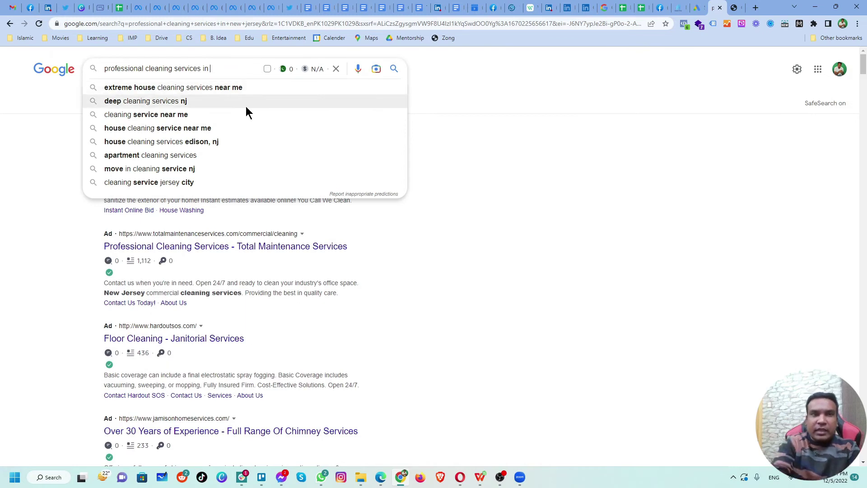
type("usa")
key("Return")
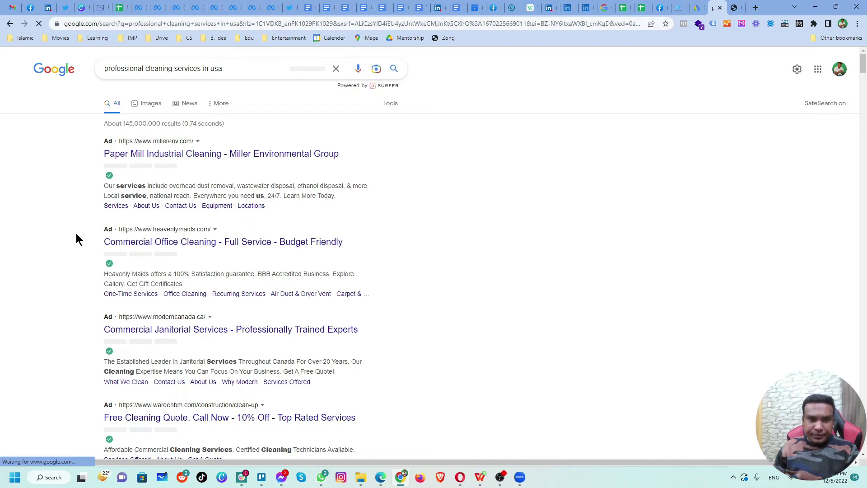
scroll(76, 233, "down", 1)
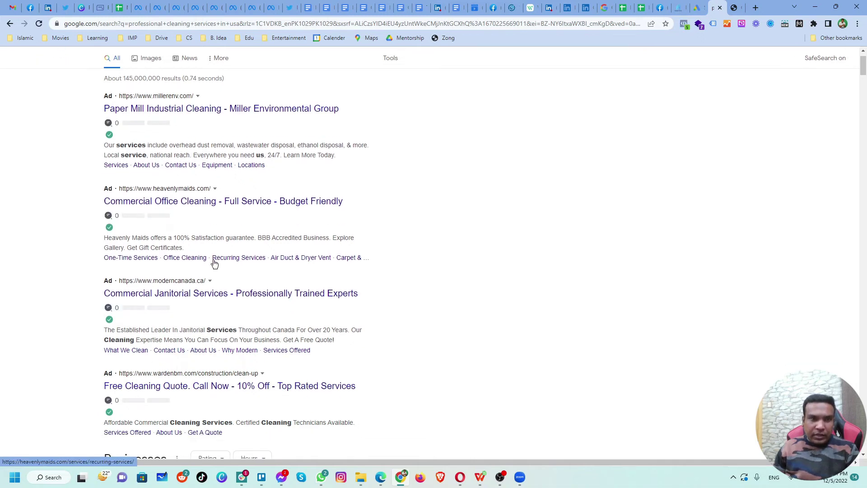
scroll(313, 262, "down", 2)
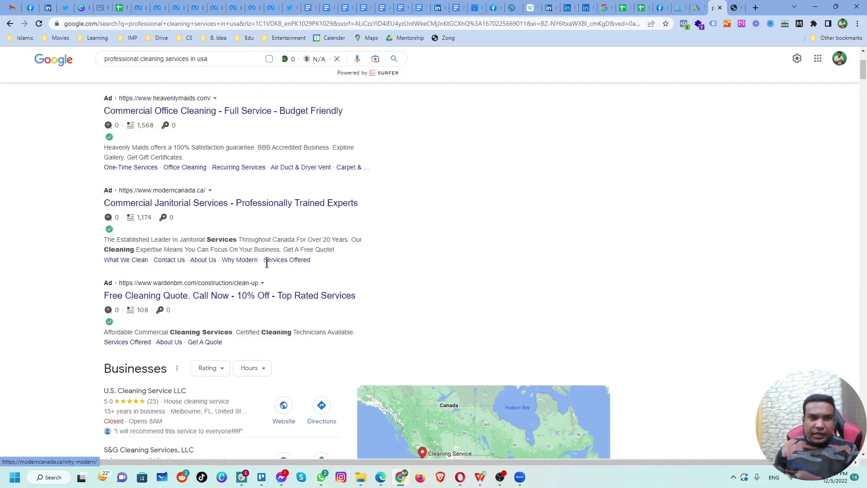
scroll(298, 270, "down", 1)
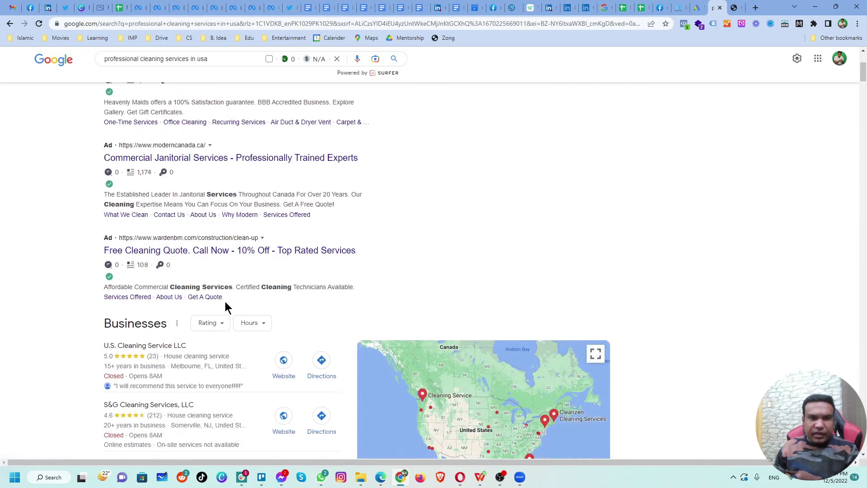
scroll(177, 286, "up", 4)
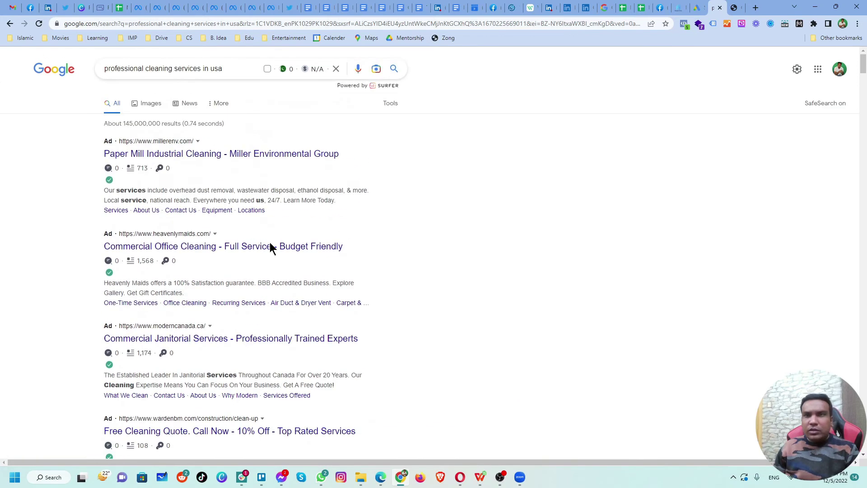
Step: Back in Google Ads, start adding campaign callouts and fill the first three with "Professional Cleaners", "24/7 Service" and "Highly Skilles"
left_click(677, 12)
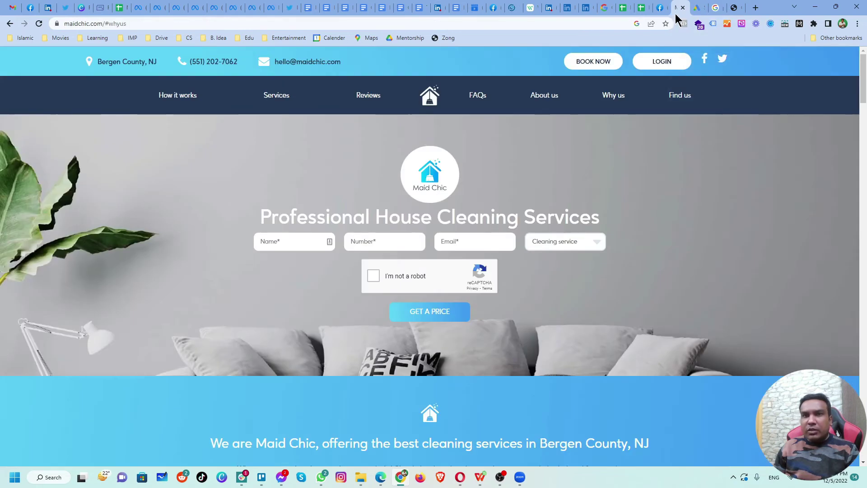
left_click(694, 13)
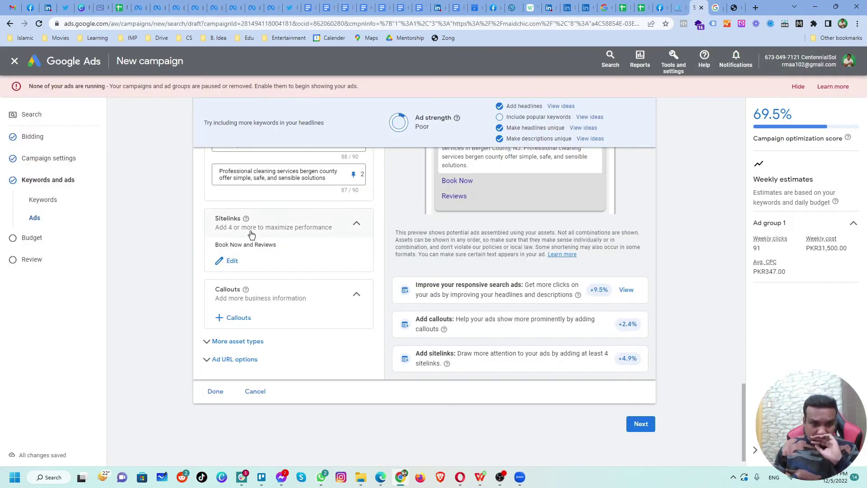
left_click(238, 319)
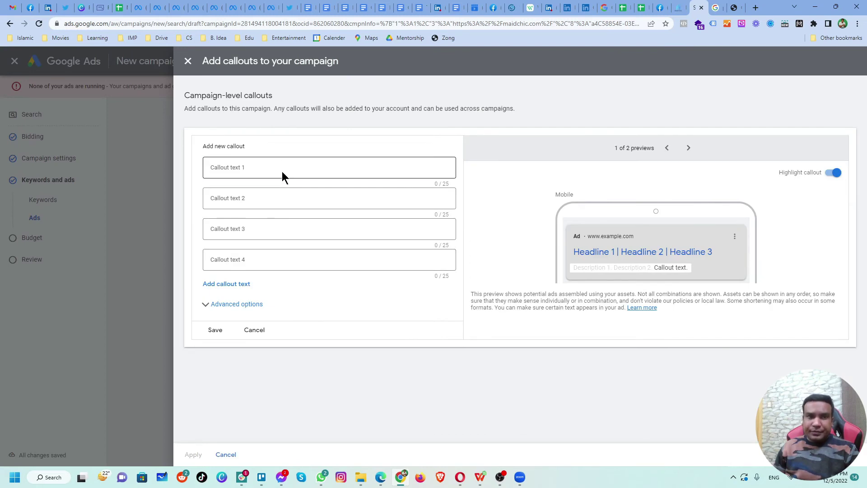
left_click(280, 167)
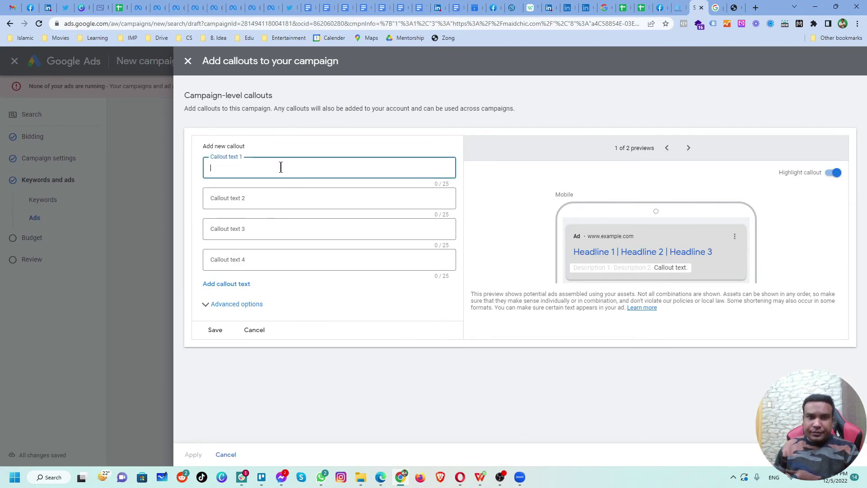
type("Professional Cleaners")
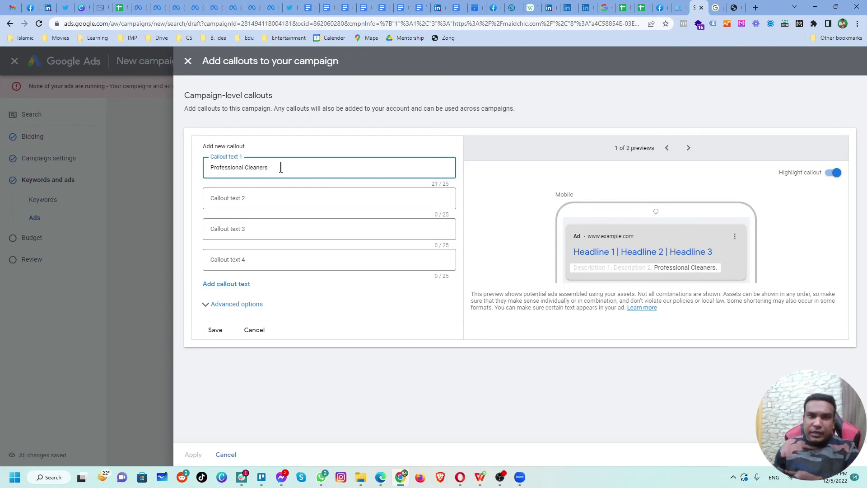
left_click(282, 199)
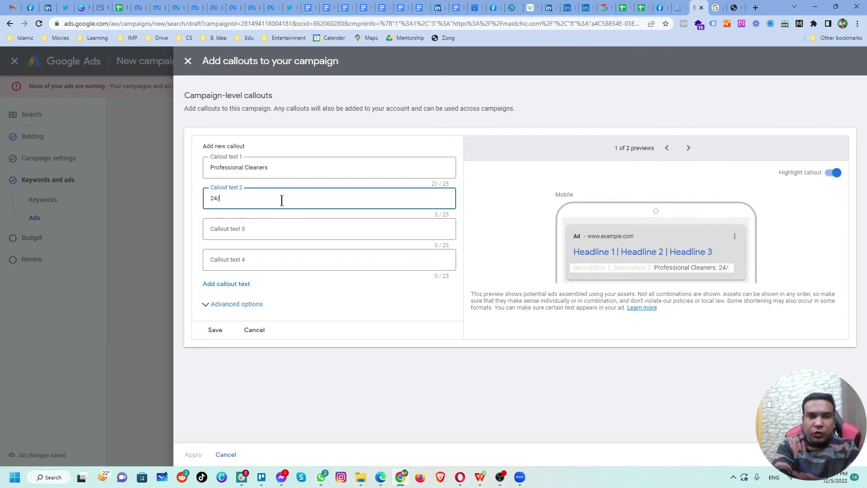
type("24/7 Service")
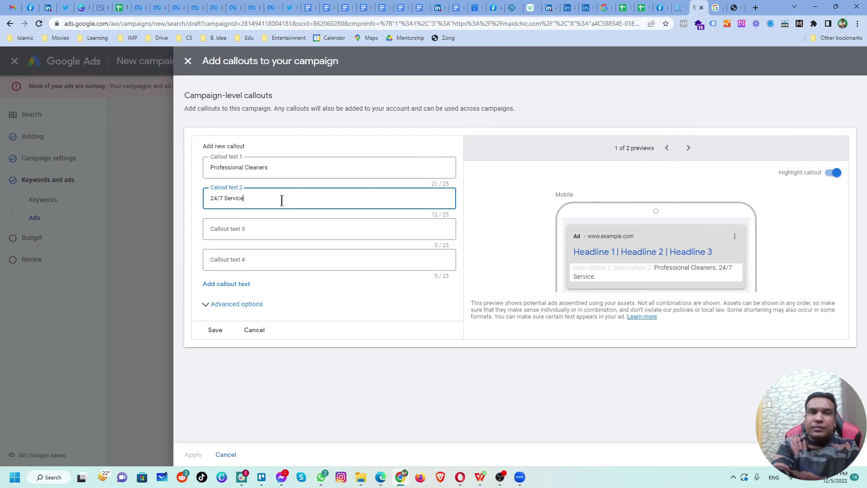
left_click(289, 231)
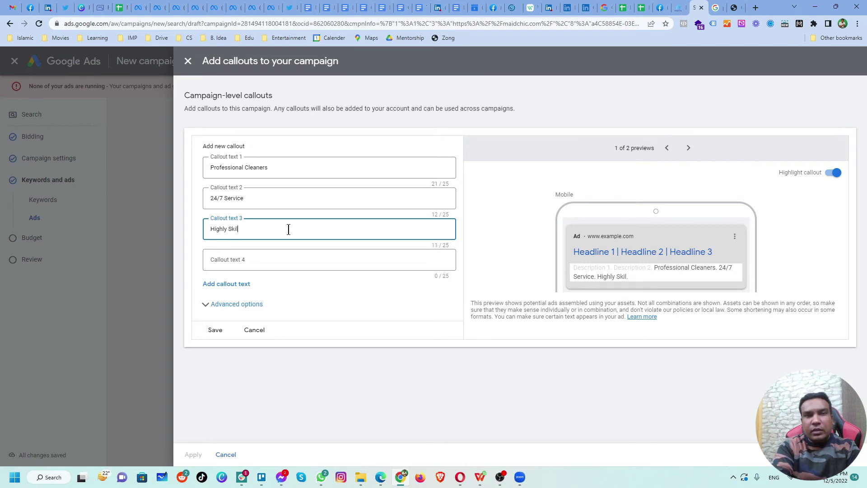
left_click(262, 258)
type("Professional")
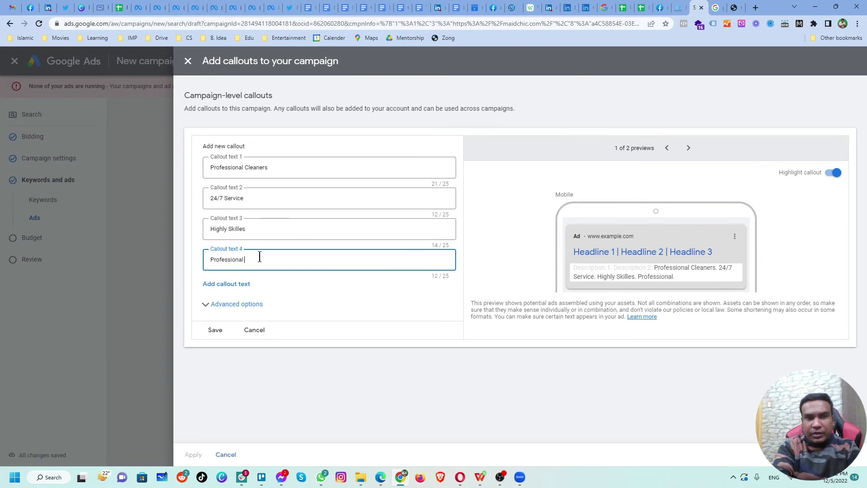
type("ing")
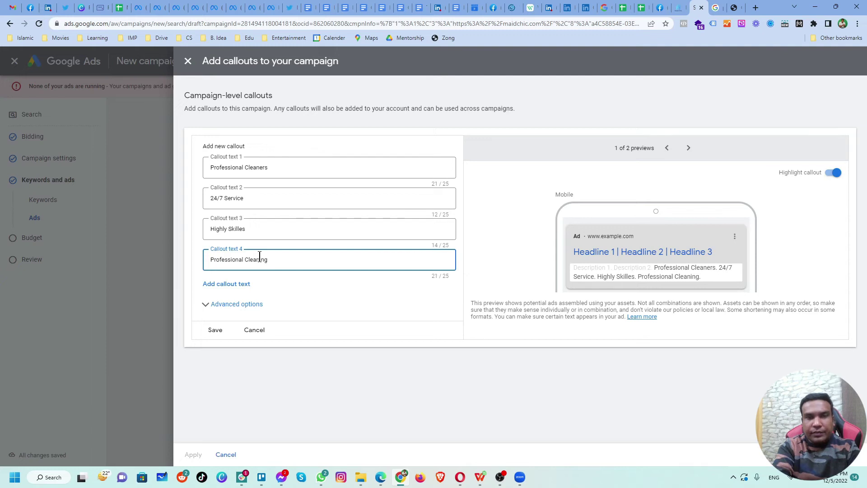
key("BackSpace")
key("BackSpace")
key("BackSpace")
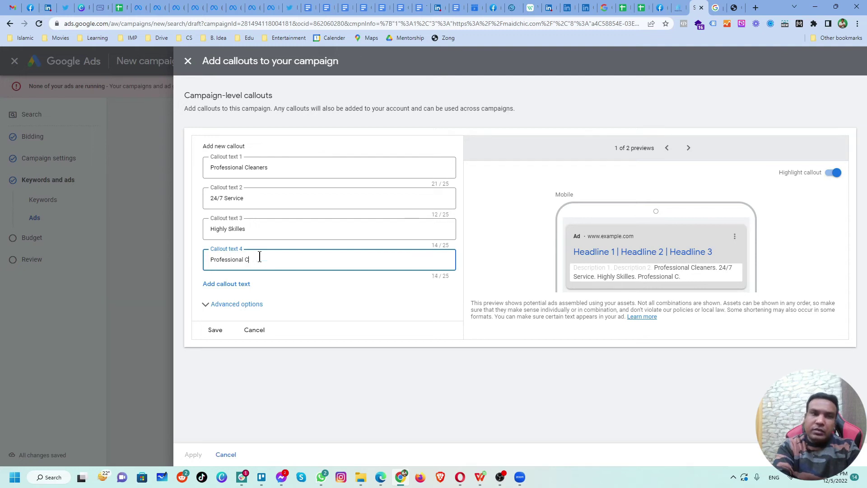
key("ctrl+a")
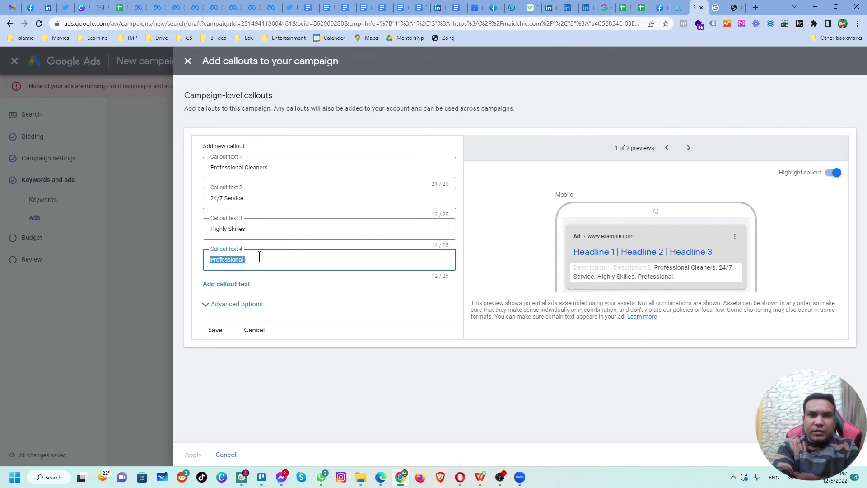
Step: Fill callout text 4 with "Cleaning Service", then save the four callouts and apply them to the campaign
type("c")
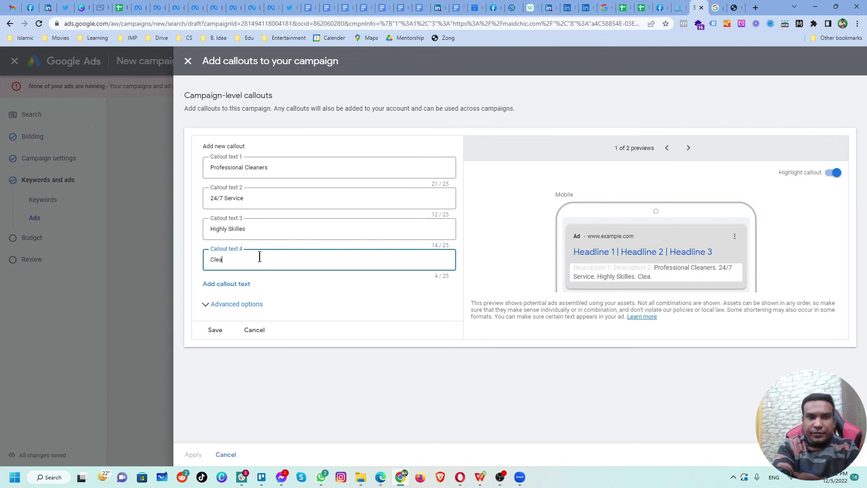
type("leaning Service")
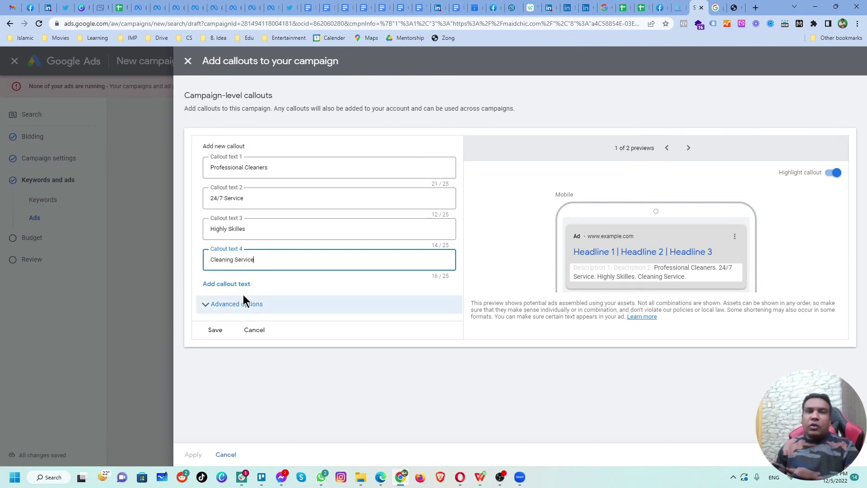
left_click(215, 330)
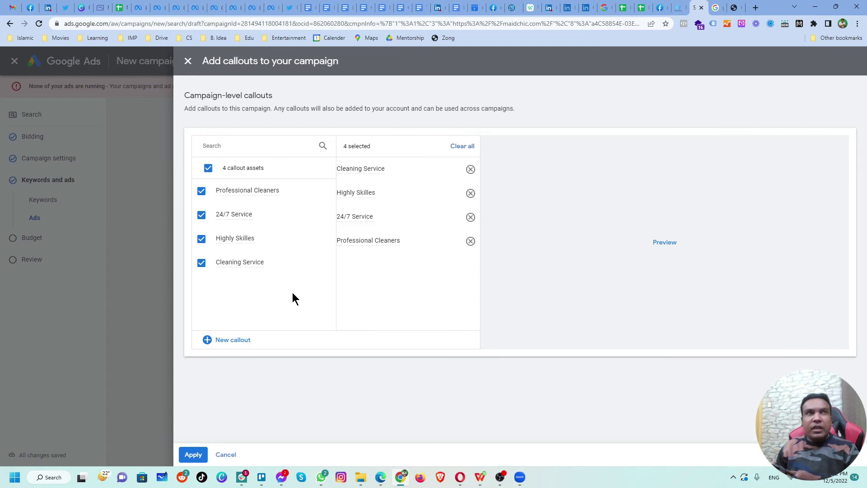
left_click(192, 455)
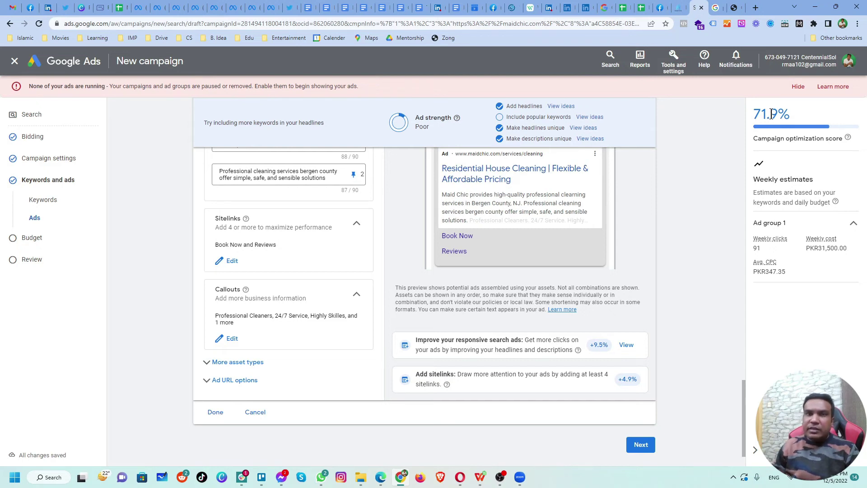
Step: Finish editing the ad, look over the keywords and ad in Ad group 1, and continue to the campaign's next stage
left_click(216, 414)
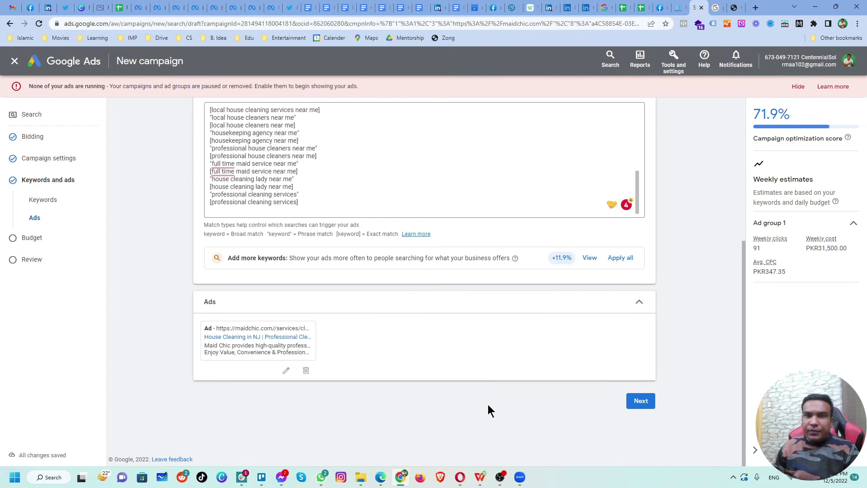
mouse_move(218, 335)
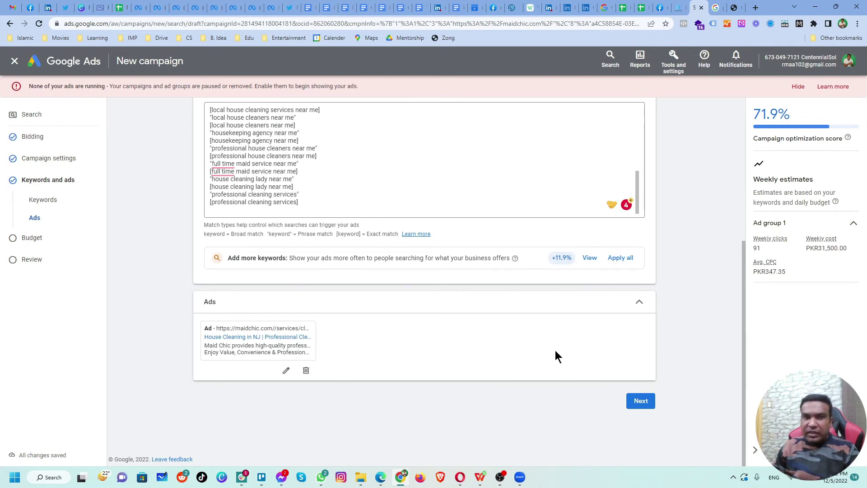
scroll(560, 352, "up", 10)
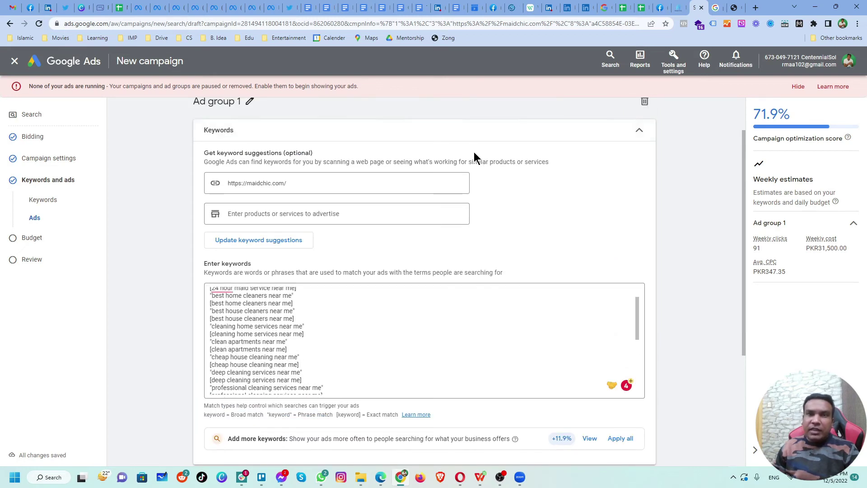
scroll(475, 153, "up", 1)
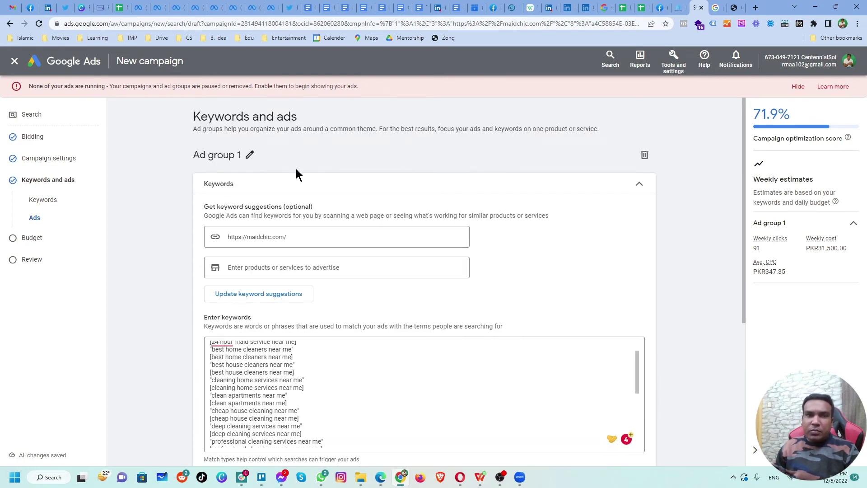
scroll(167, 294, "down", 5)
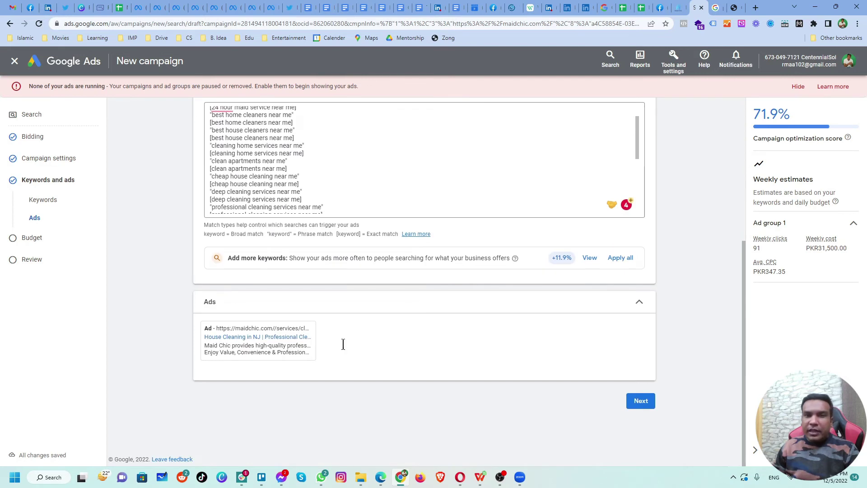
left_click(640, 401)
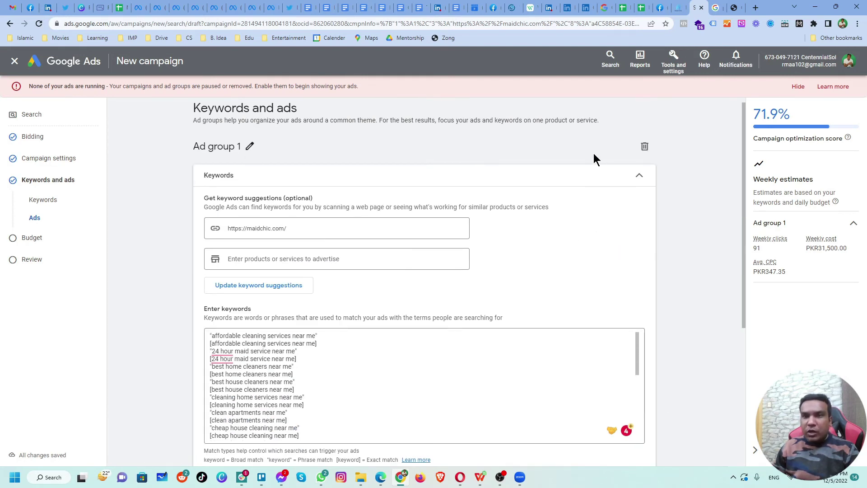
Step: Proceed from keywords and ads to the budget, set a custom average daily budget of PKR 1000, and continue to the review
scroll(689, 316, "down", 5)
left_click(640, 401)
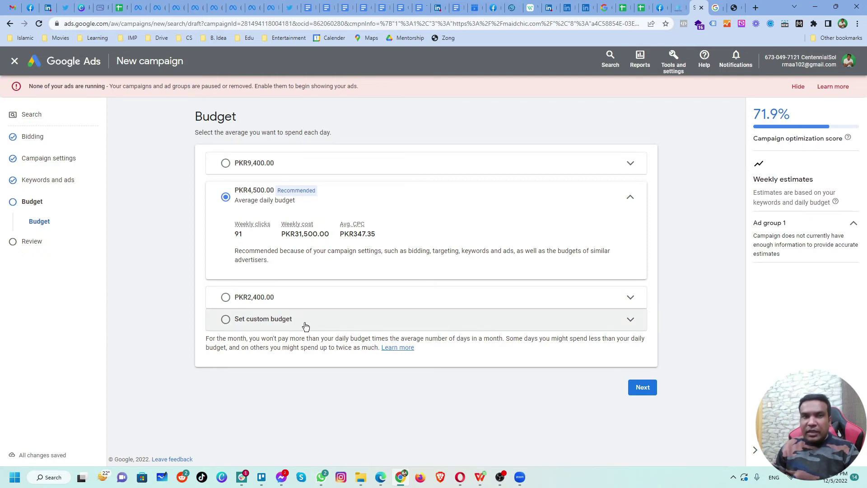
left_click(287, 320)
left_click(271, 281)
left_click_drag(271, 281, 224, 279)
type("1000")
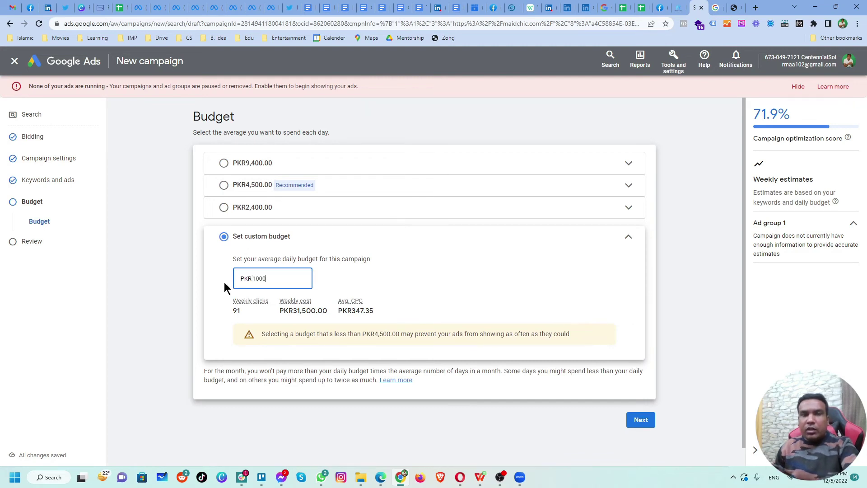
left_click(224, 325)
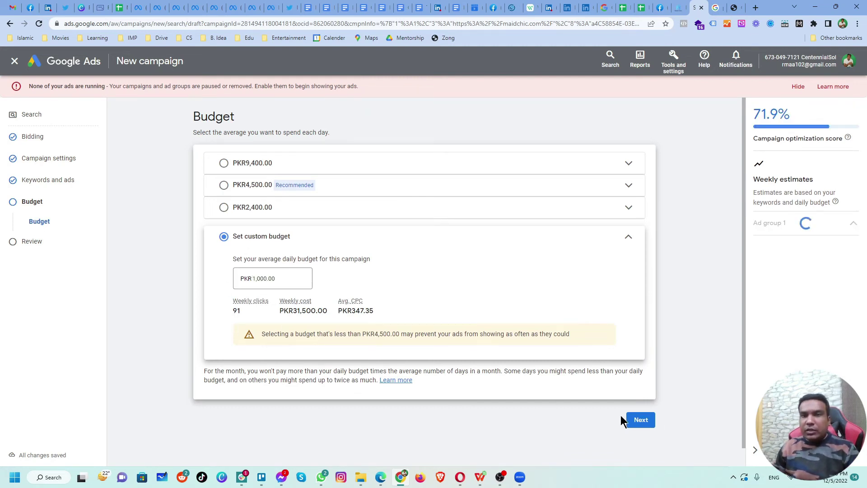
left_click(641, 422)
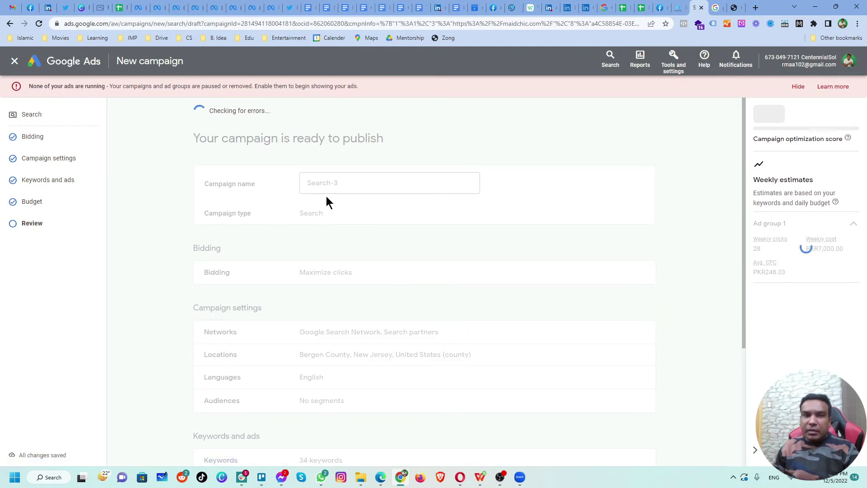
Step: Review the summary of bidding, campaign settings, keywords, ads and budget, and publish the campaign
scroll(371, 232, "down", 2)
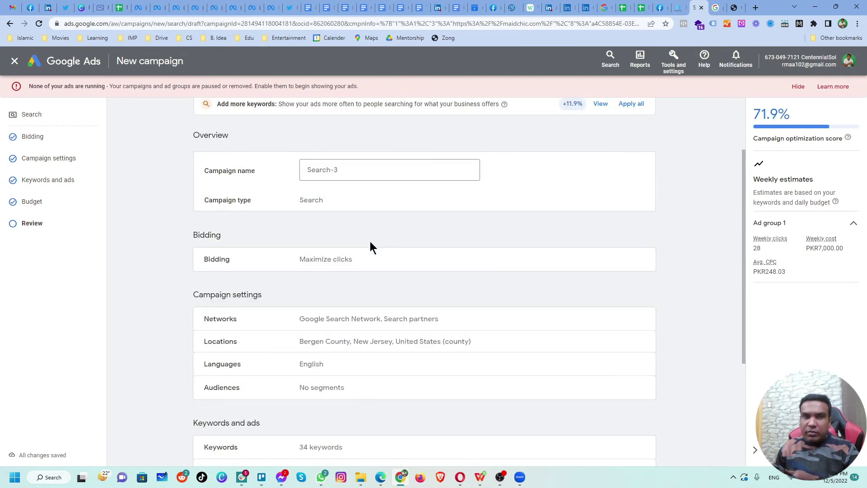
scroll(370, 247, "down", 4)
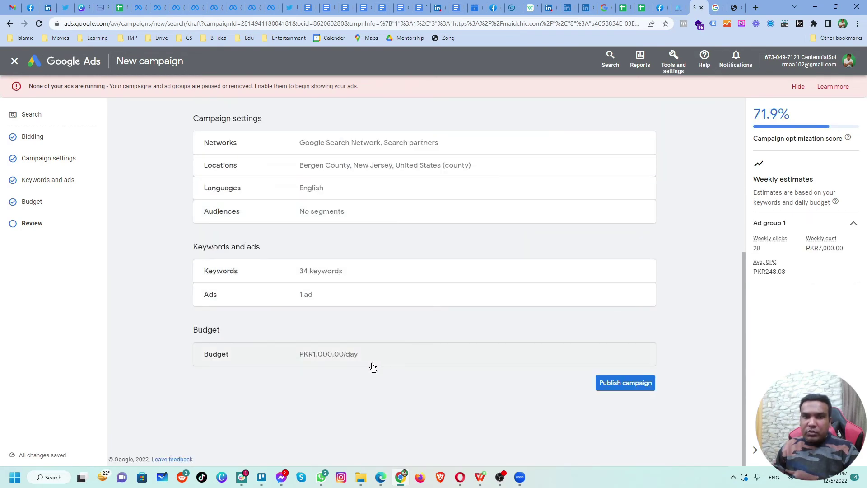
scroll(372, 365, "up", 6)
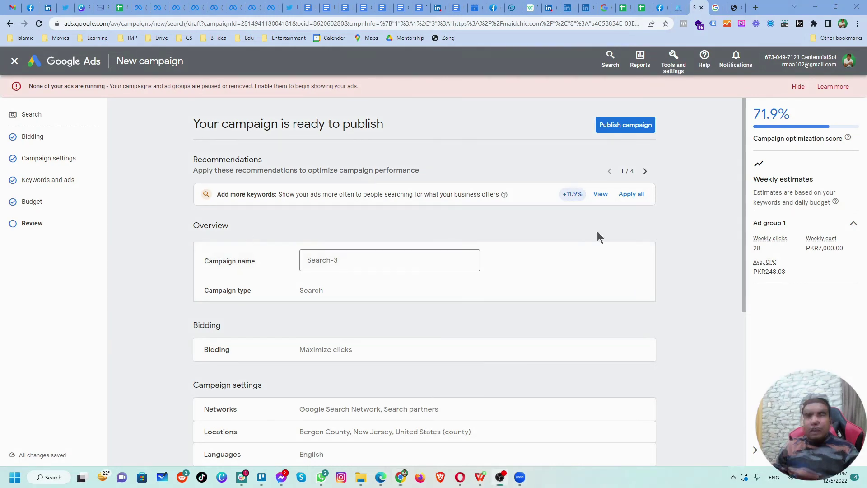
left_click(619, 127)
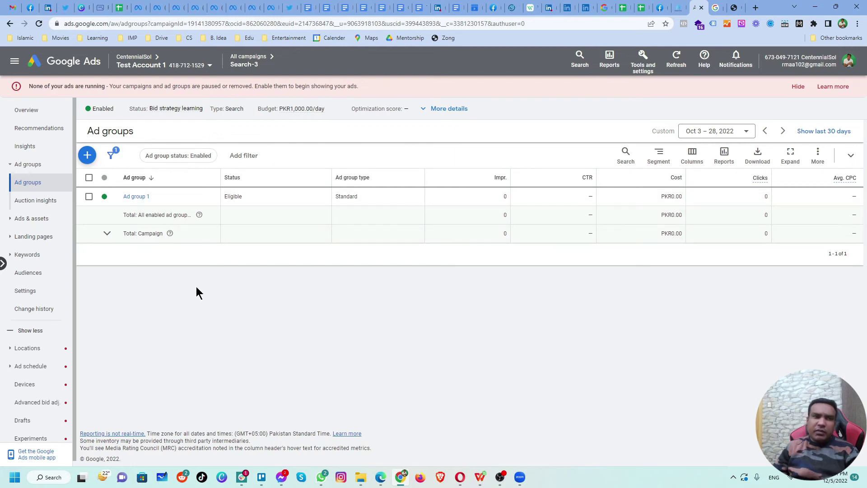
Step: Go to the list of all campaigns and pause the Search-3 campaign
left_click(249, 58)
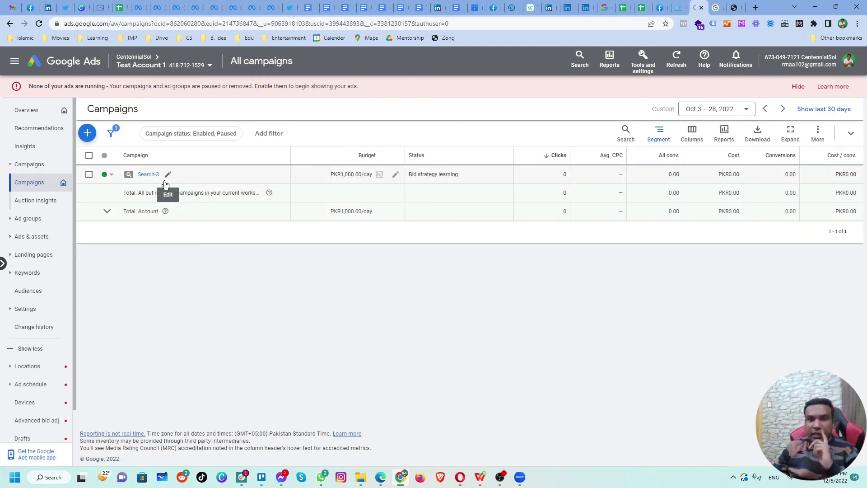
left_click(112, 177)
left_click(121, 204)
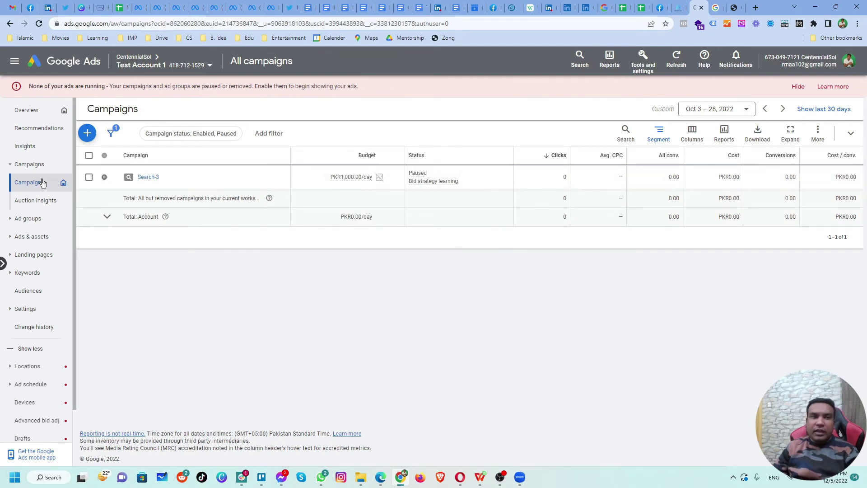
Step: Open the Search-3 campaign's ad groups, and select the "cleaning service" keywords D6:D26 on the spreadsheet's Keyword Themes sheet
left_click(146, 179)
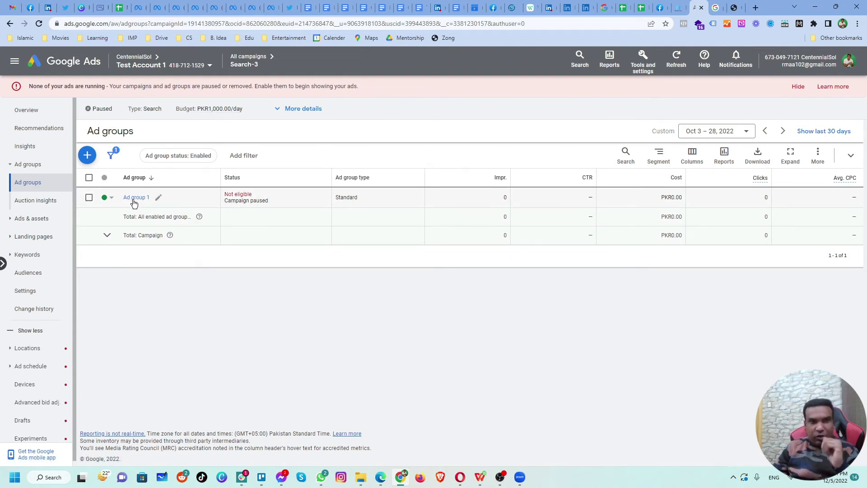
left_click(639, 13)
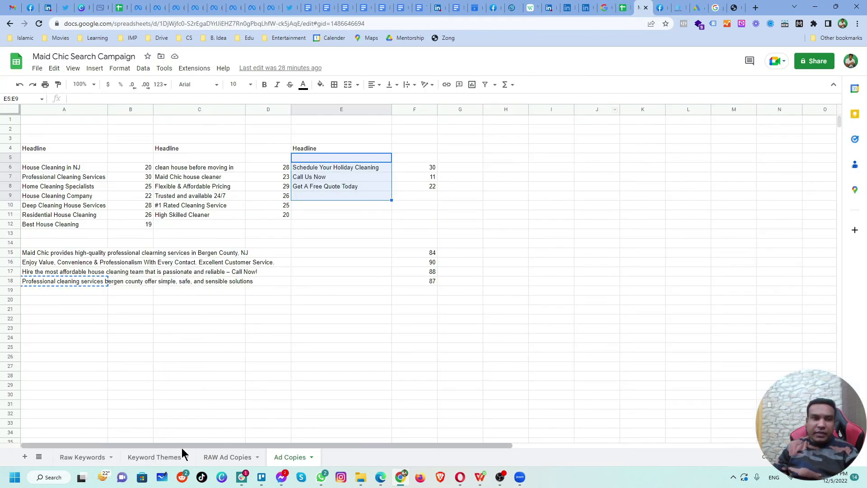
left_click(147, 458)
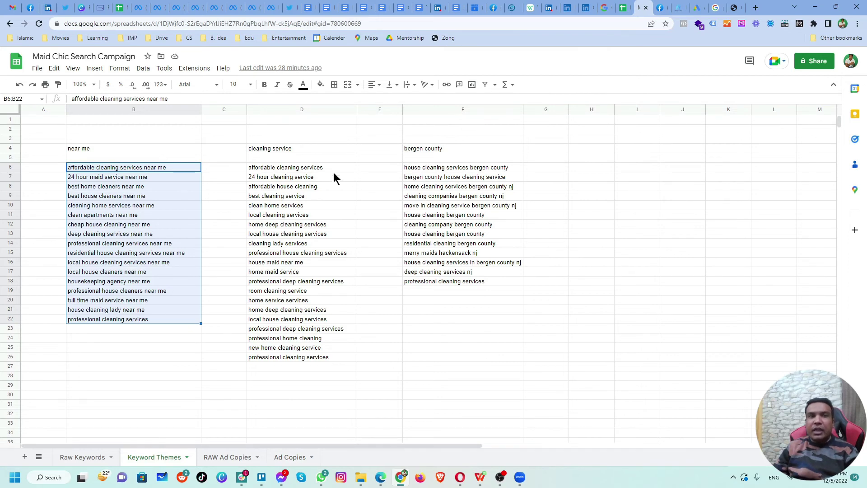
left_click_drag(337, 167, 351, 357)
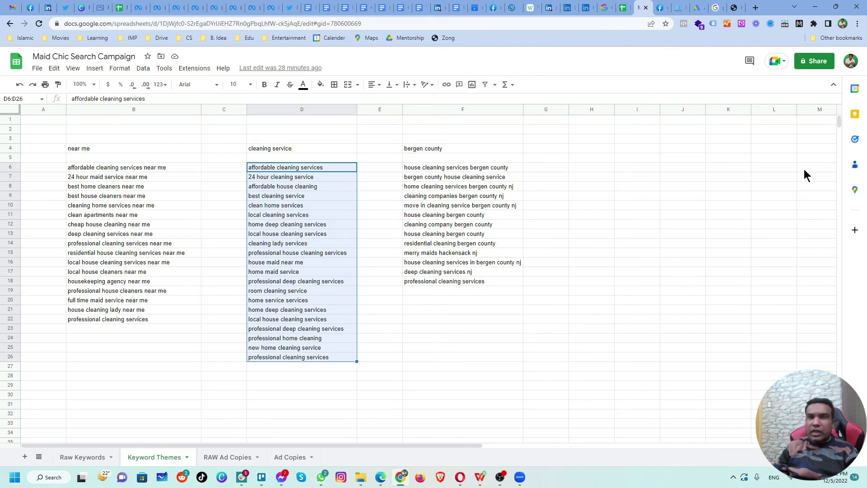
Step: Return to Google Ads, copy Ad group 1 of the Search-3 campaign, and clear the selection
left_click(697, 7)
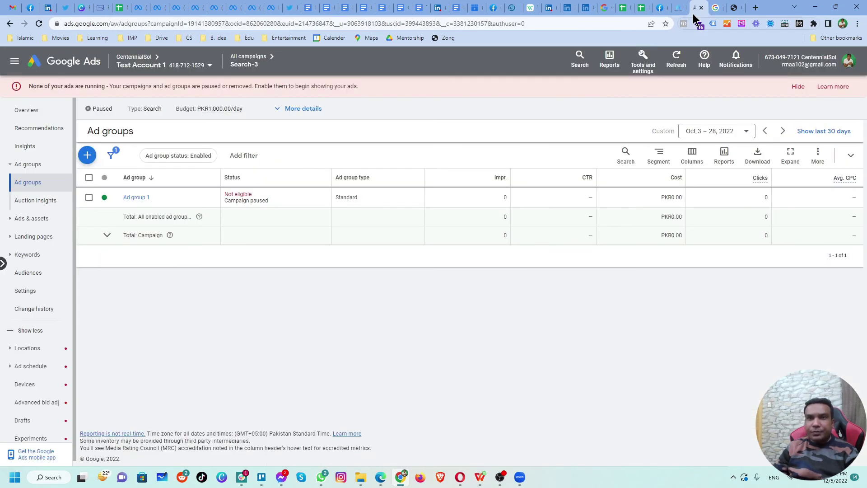
left_click(89, 198)
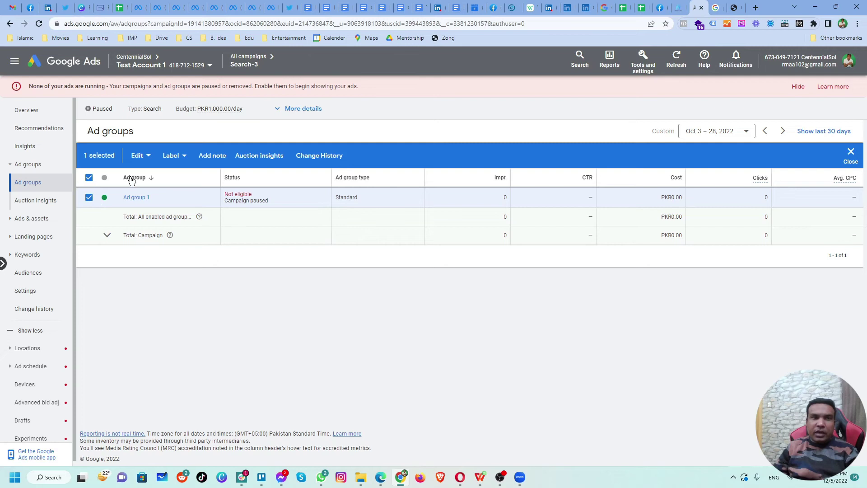
left_click(146, 162)
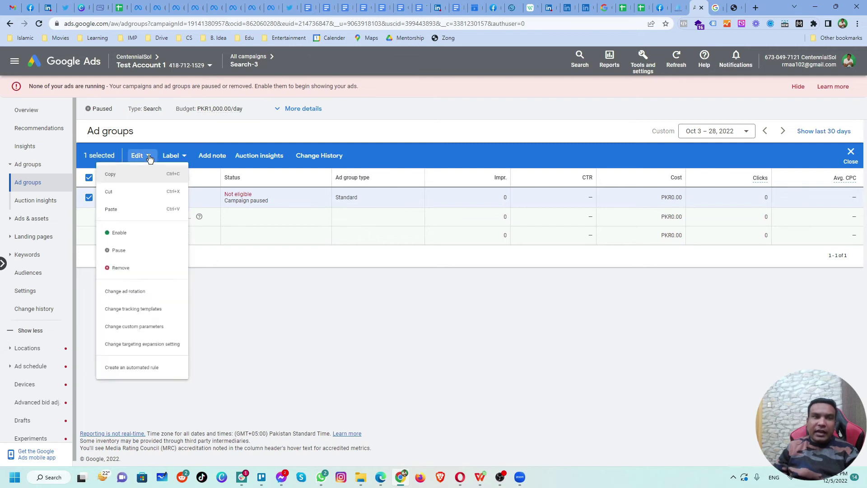
left_click(131, 179)
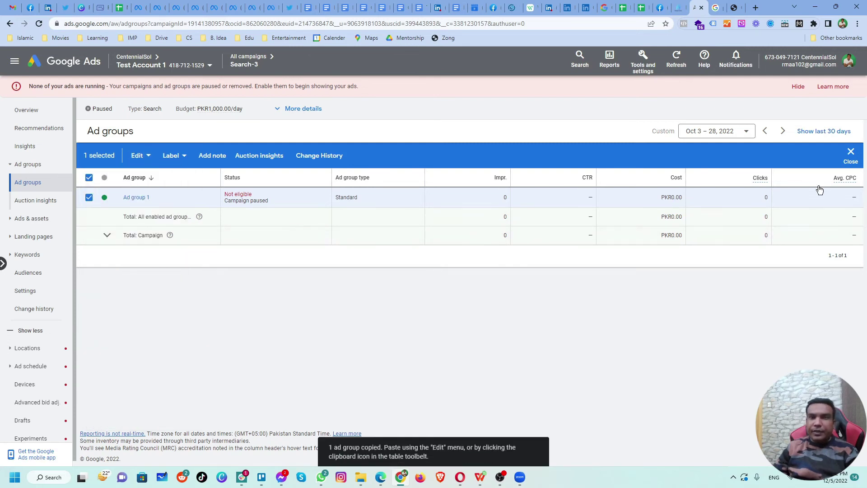
left_click(851, 154)
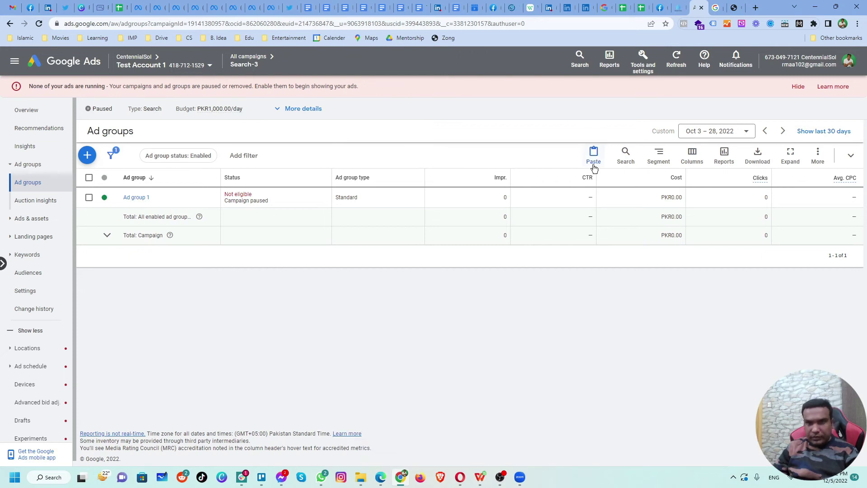
Step: Paste the copied ad group into the Search-3 campaign without pausing new ad groups
left_click(594, 162)
left_click(315, 213)
left_click(332, 241)
left_click(332, 242)
left_click(576, 356)
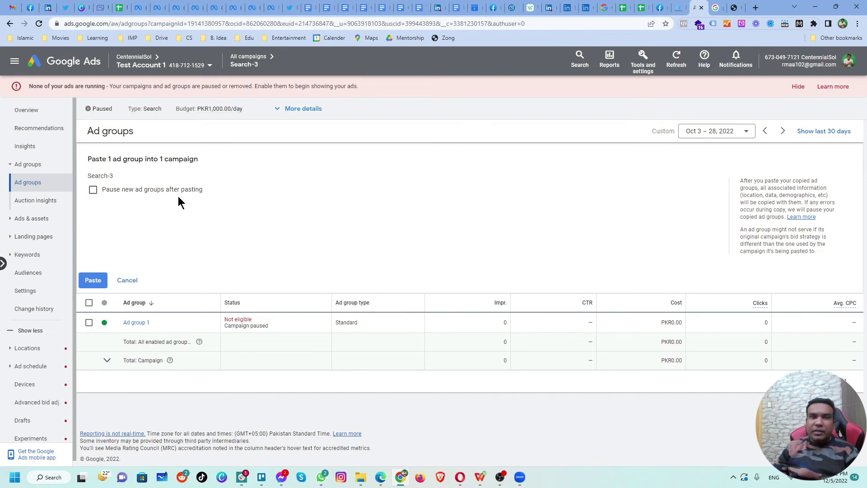
left_click(95, 192)
left_click(95, 192)
left_click(93, 280)
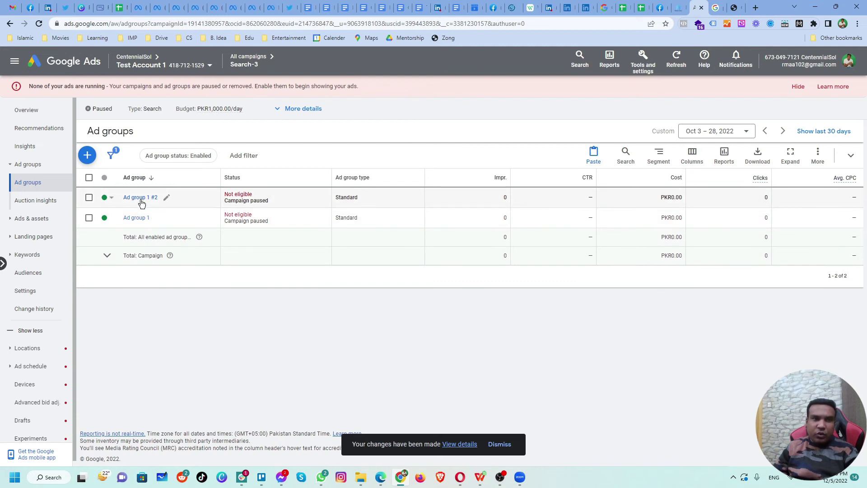
Step: Rename the pasted ad group as "Ad group 2"
left_click(166, 200)
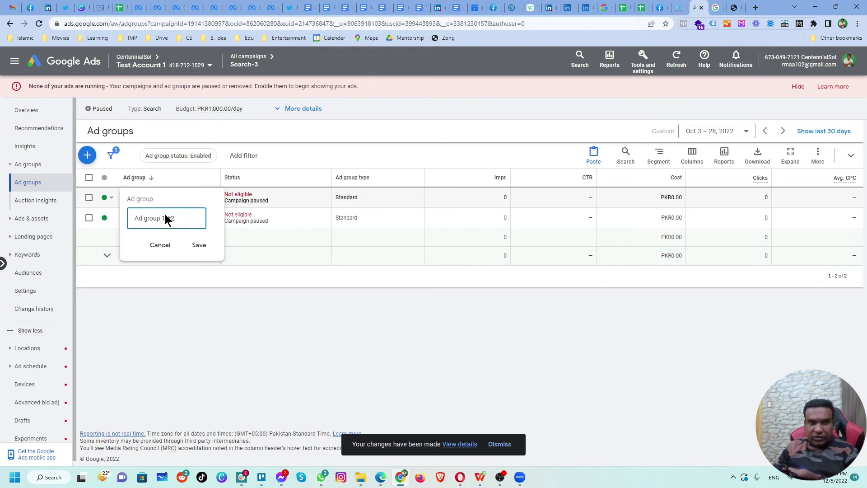
left_click_drag(167, 219, 200, 222)
key("BackSpace")
key("BackSpace")
key("BackSpace")
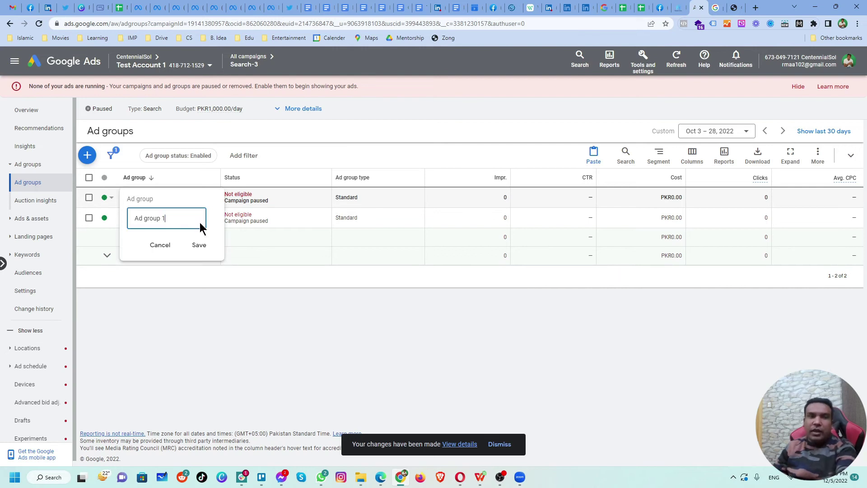
type("2")
left_click(199, 245)
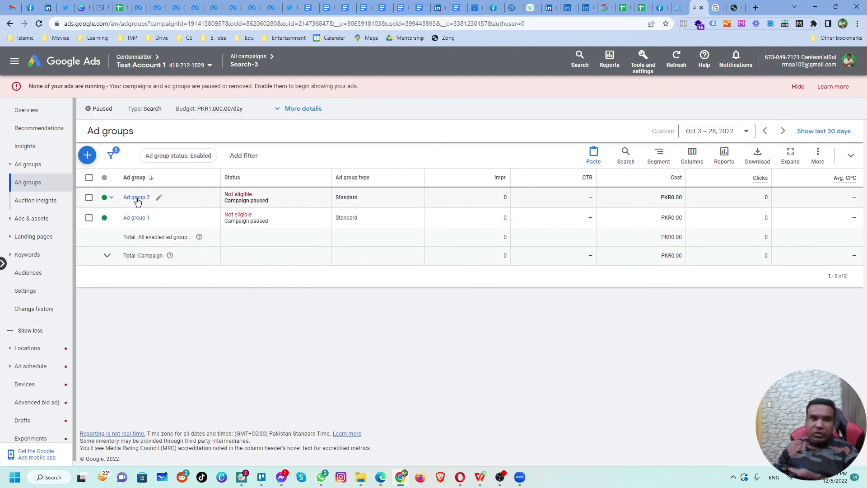
Step: Open Ad group 2's search keywords and remove all of them
left_click(136, 198)
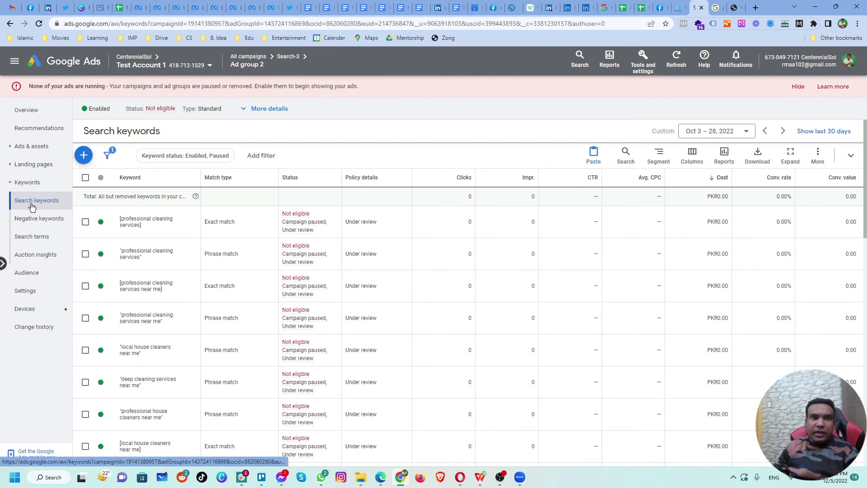
left_click(88, 179)
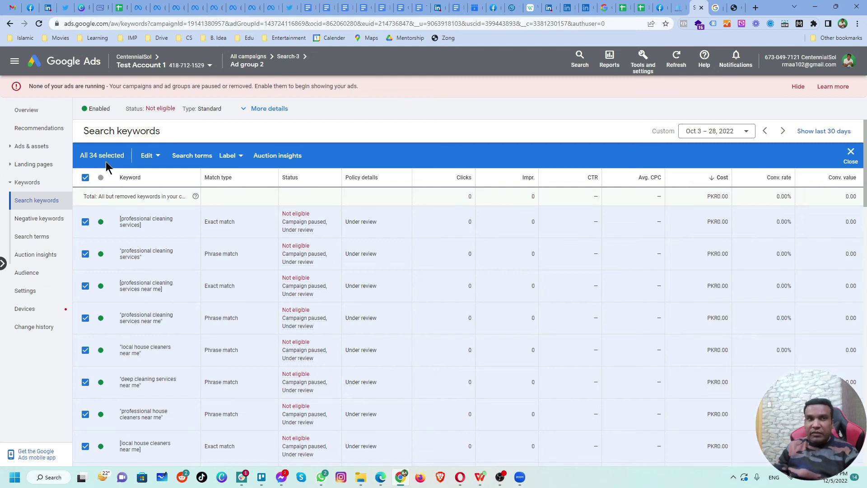
left_click(160, 165)
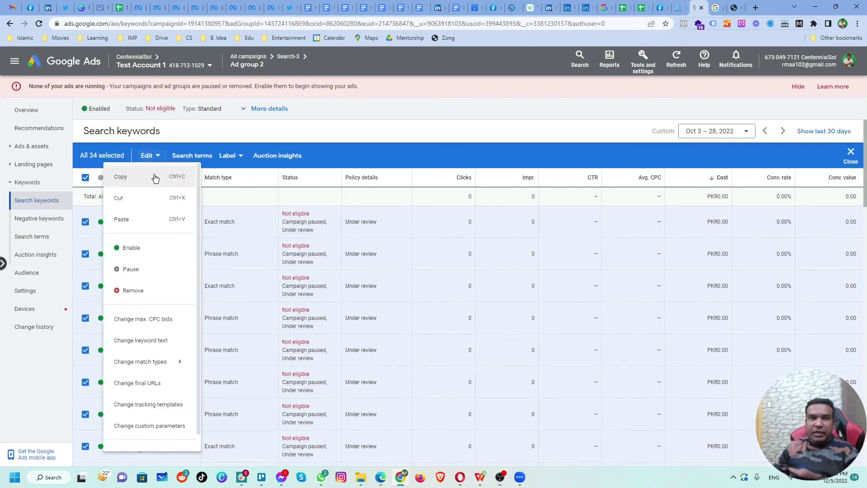
left_click(141, 294)
left_click(524, 291)
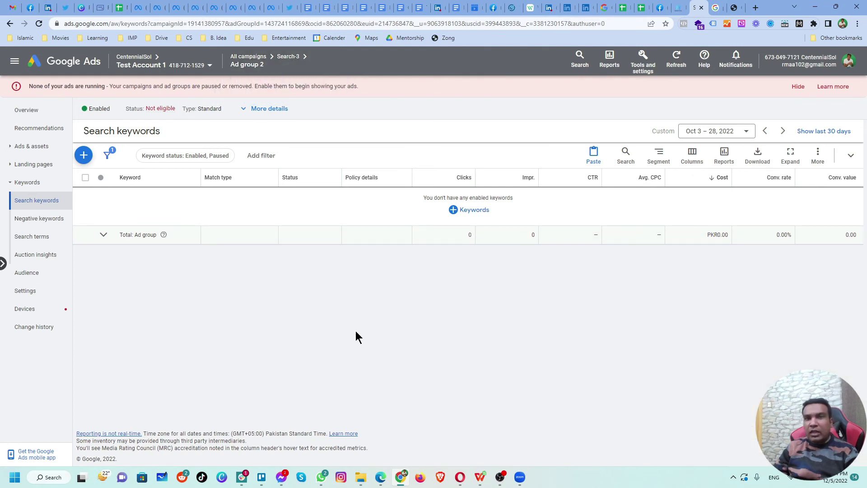
Step: Start adding keywords to Ad group 2, and copy the "cleaning service" keywords D6:D26 from the Keyword Themes sheet
left_click(461, 214)
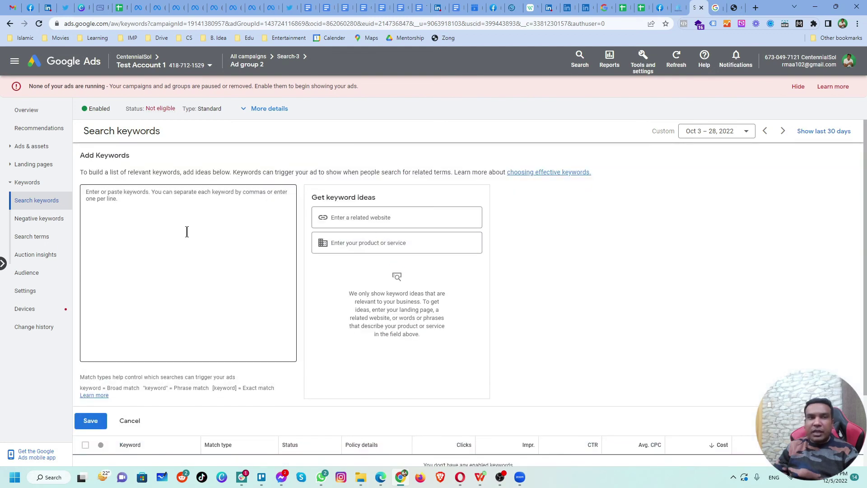
left_click(644, 9)
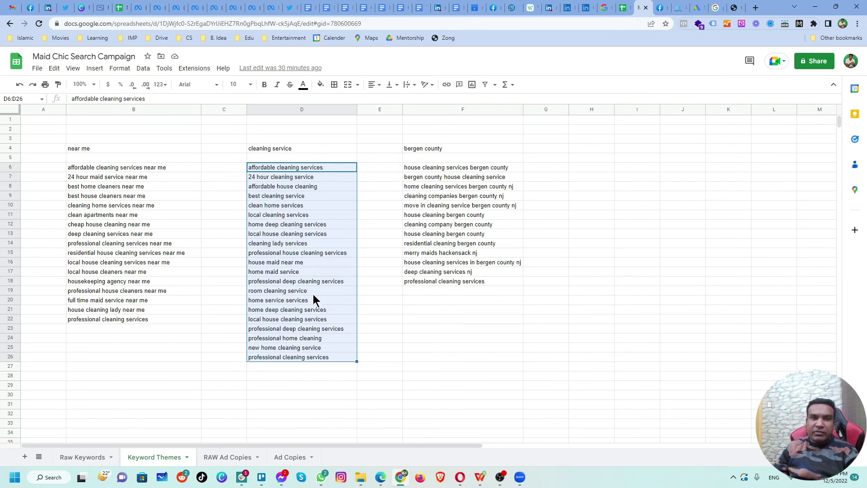
key("ctrl+c")
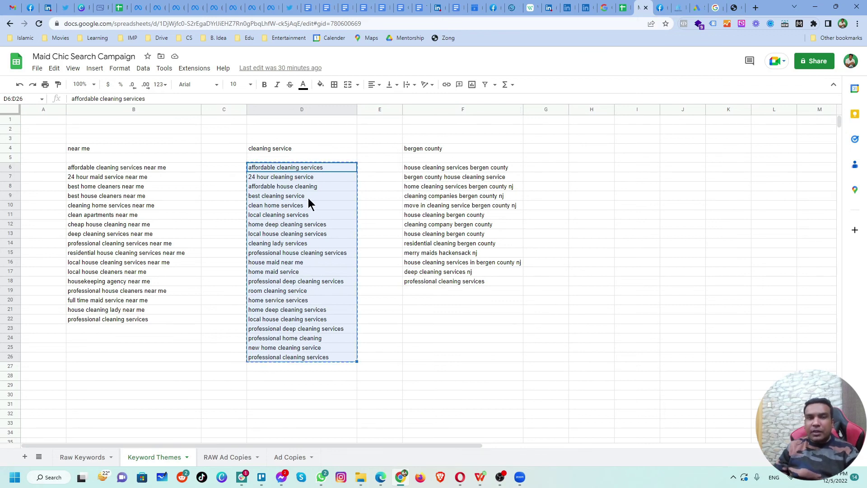
Step: In KeywordWrap, replace the old keyword list with the copied "cleaning service" keywords and wrap them into match types
left_click(695, 10)
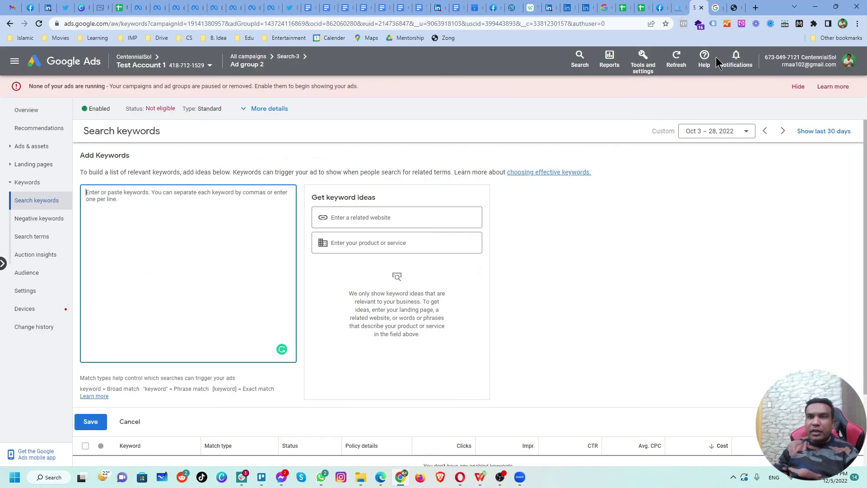
left_click(730, 10)
left_click(346, 167)
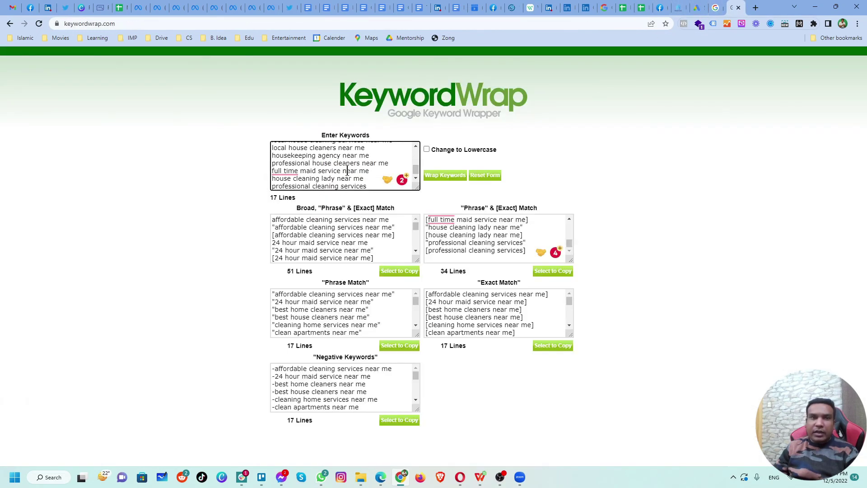
key("ctrl+a")
key("ctrl+v")
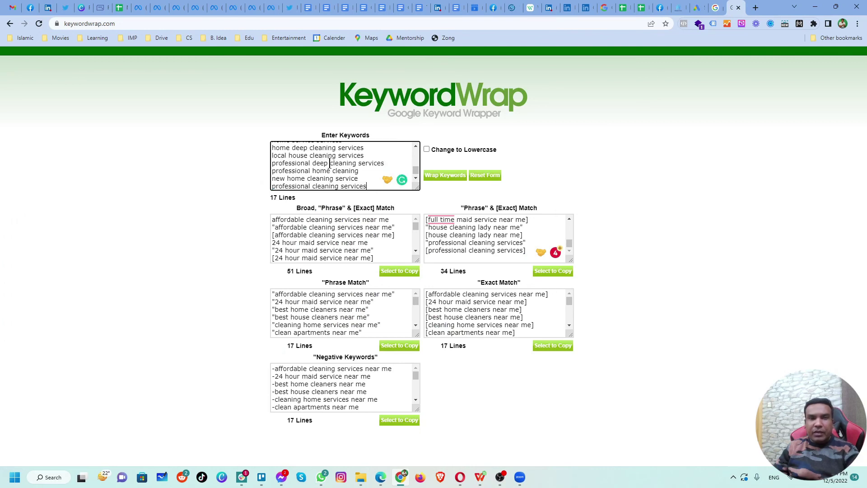
left_click(447, 177)
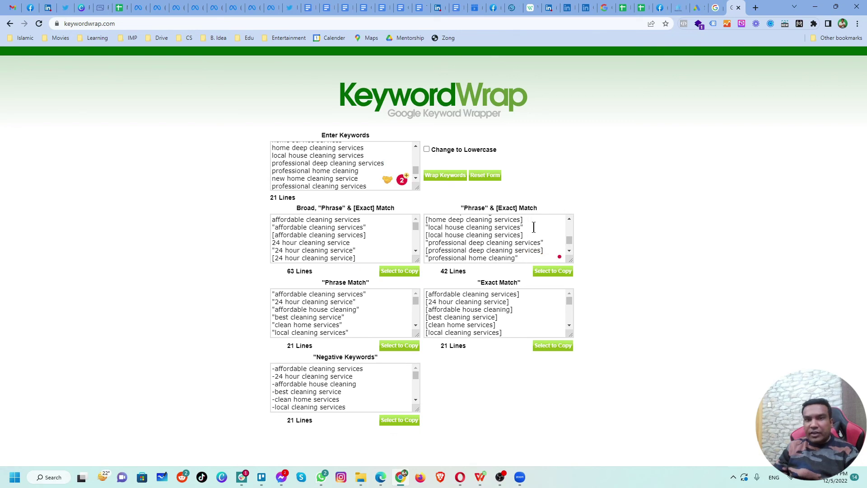
Step: Copy the wrapped phrase and exact match list from KeywordWrap and save it as Ad group 2's keywords in Google Ads
left_click(553, 271)
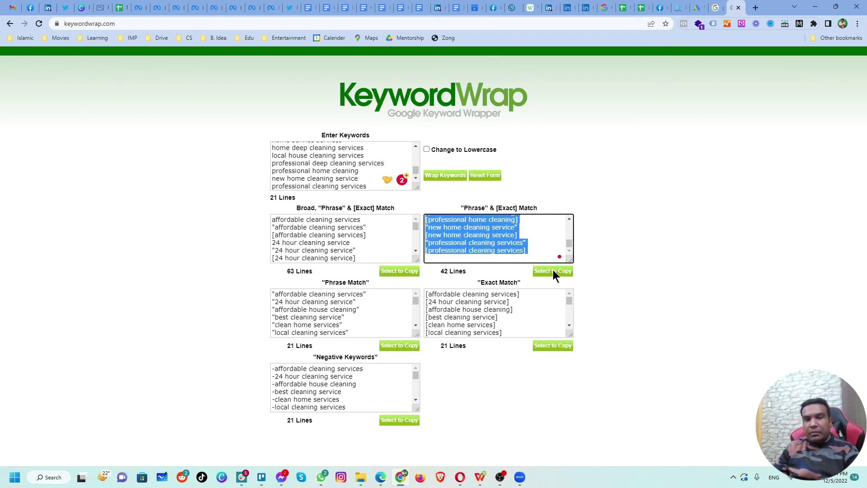
left_click(695, 10)
key("ctrl+v")
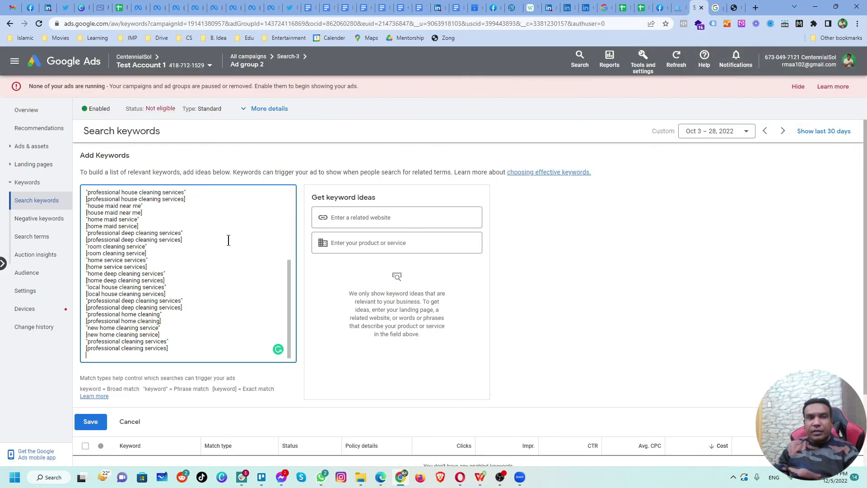
left_click(94, 423)
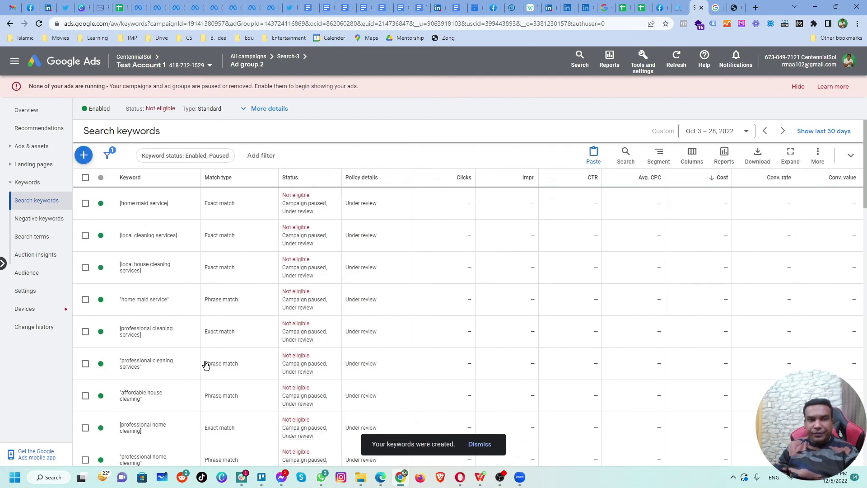
scroll(180, 306, "down", 1)
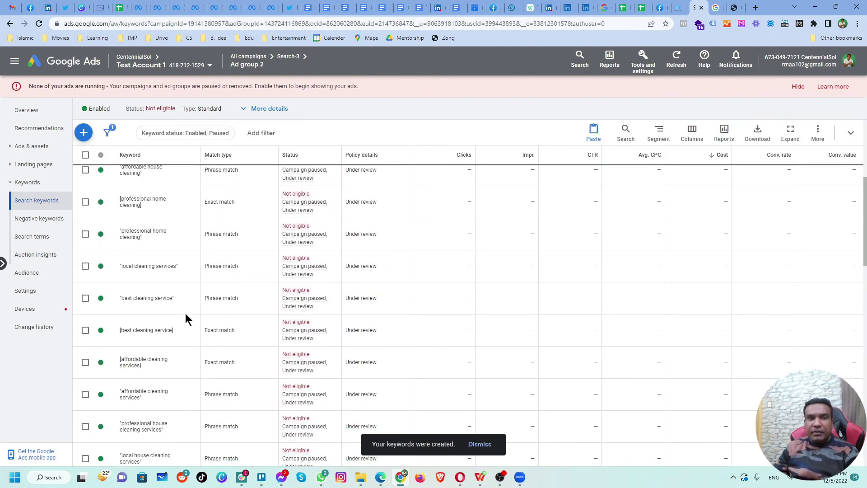
scroll(194, 352, "up", 1)
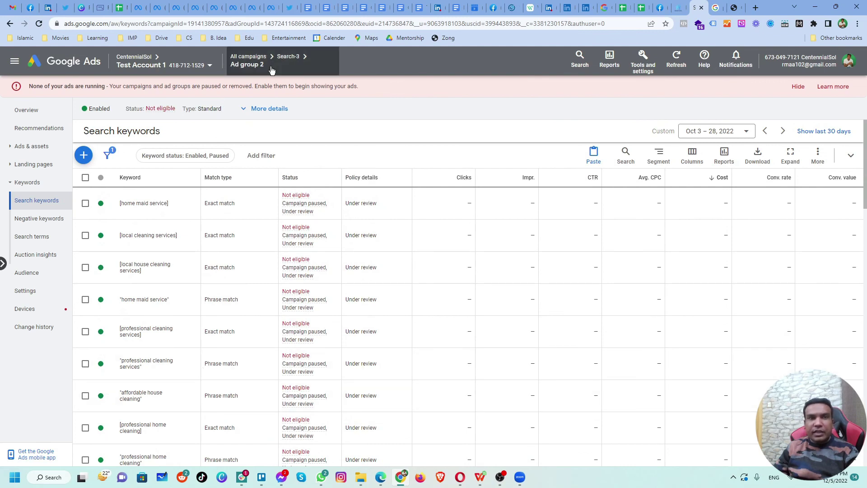
Step: Open the Search-3 campaign's ad groups, and select the "bergen county" keywords F6:F18 in the Keyword Themes sheet
mouse_move(281, 59)
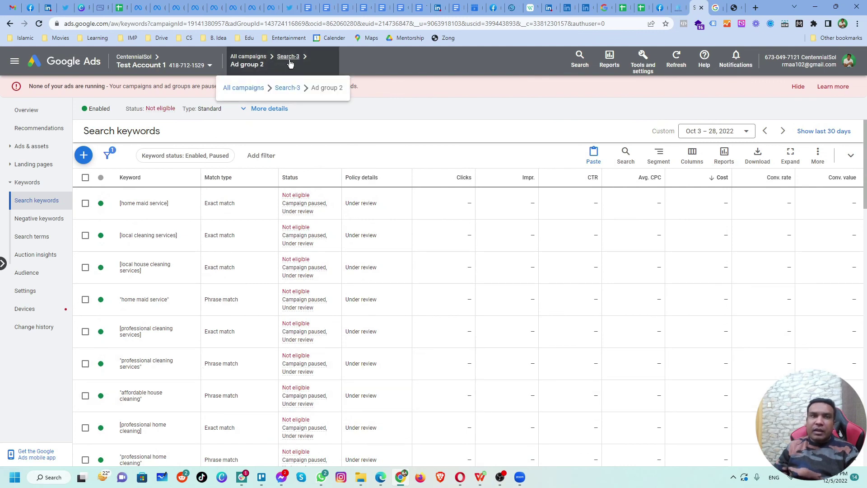
left_click(289, 60)
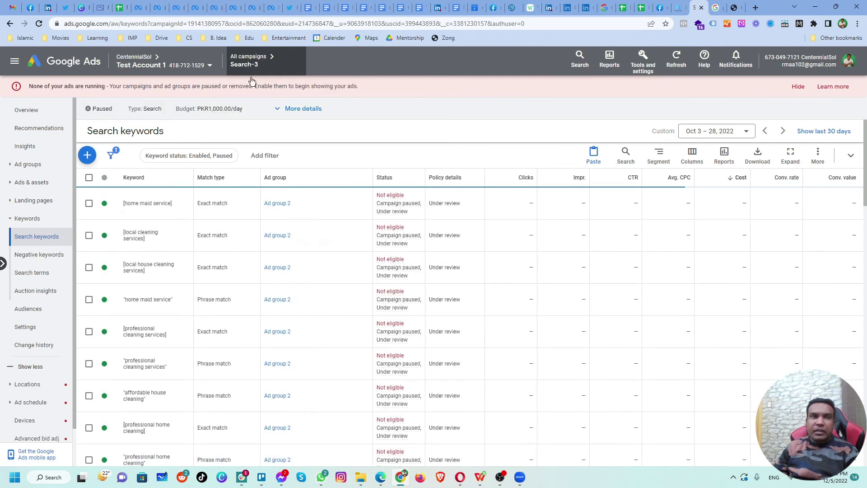
left_click(28, 166)
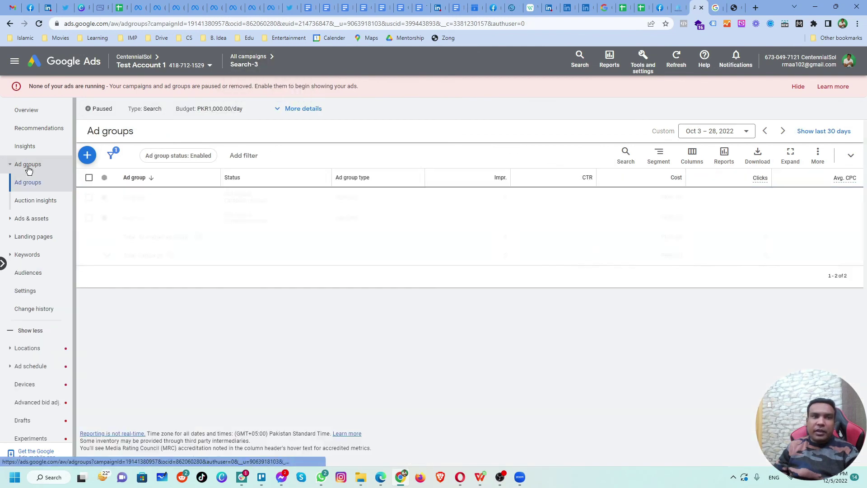
left_click(639, 13)
left_click_drag(430, 168, 455, 280)
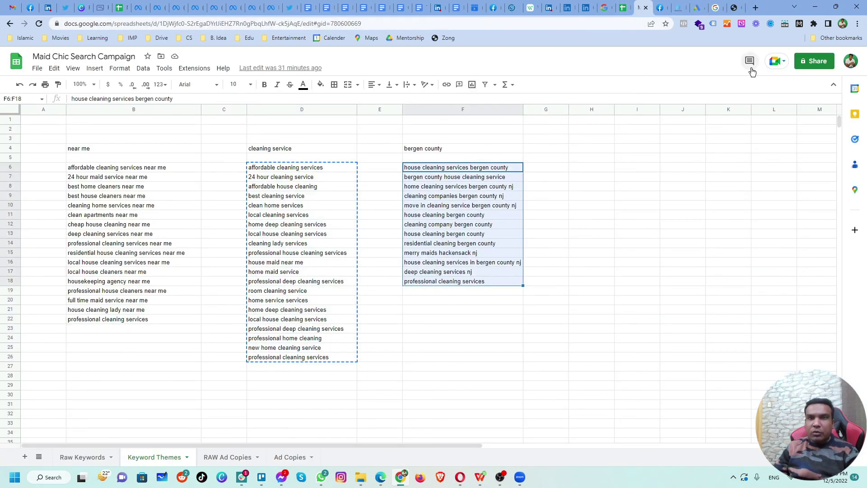
left_click(695, 12)
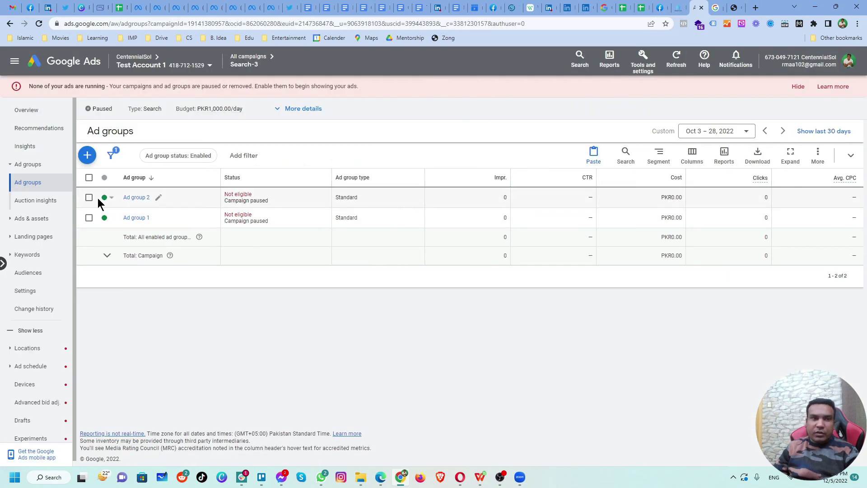
Step: Copy Ad group 1 and paste it into the Search-3 campaign without pausing the new ad group
left_click(89, 219)
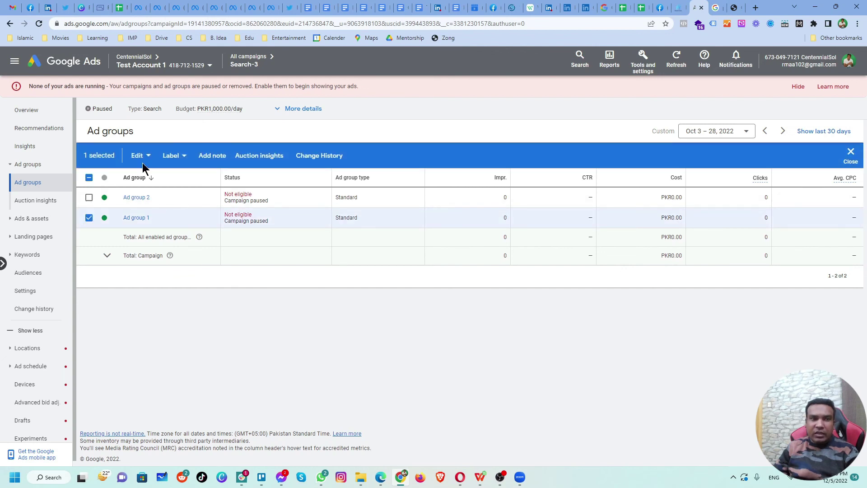
left_click(147, 161)
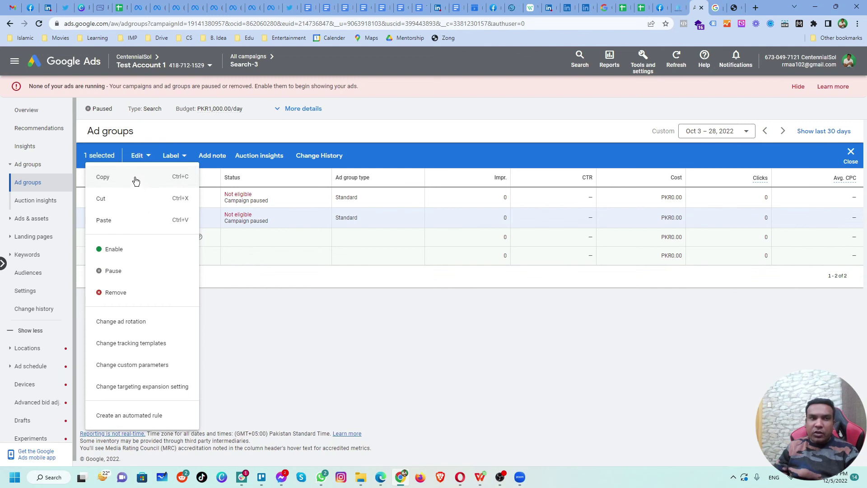
left_click(137, 179)
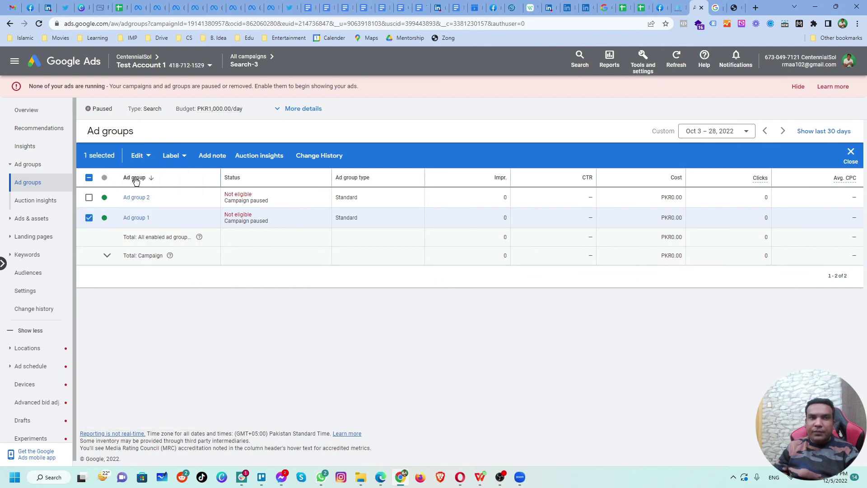
left_click(851, 152)
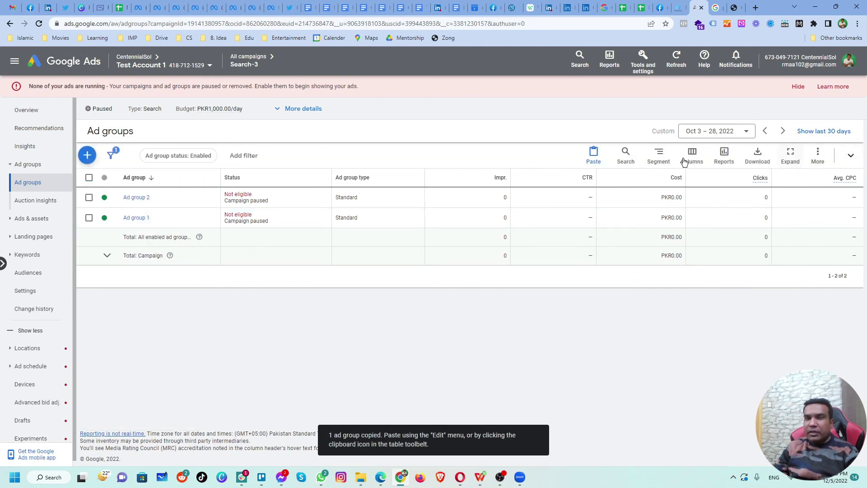
left_click(596, 161)
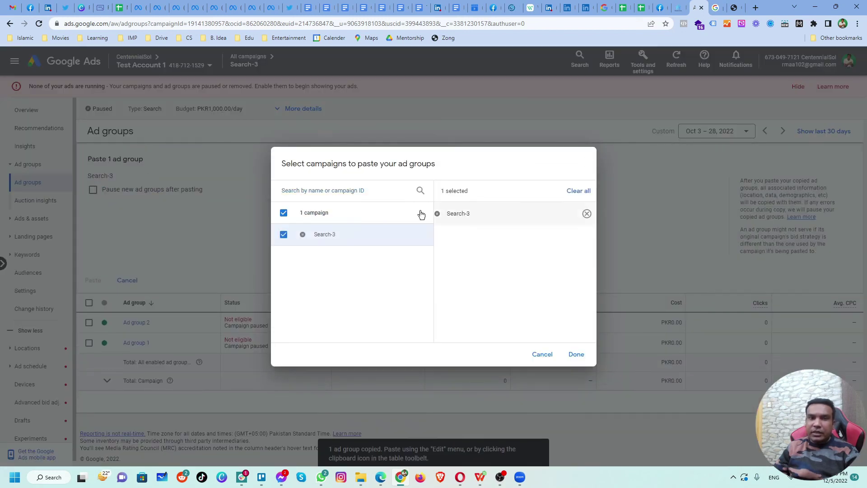
left_click(577, 355)
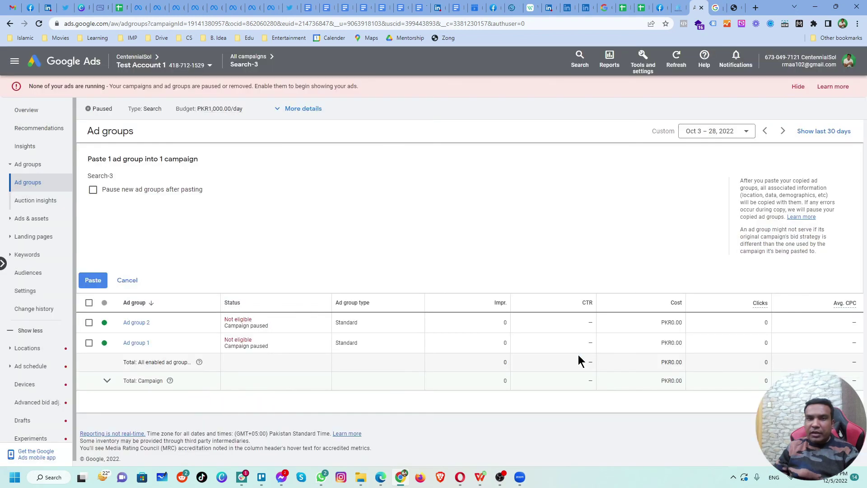
left_click(94, 280)
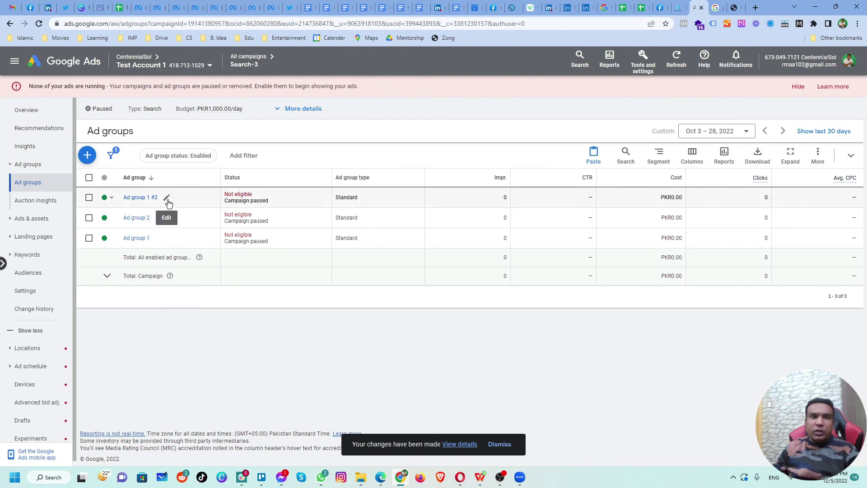
Step: Rename the pasted ad group as "Ad group 3"
left_click(168, 201)
left_click_drag(166, 218, 199, 227)
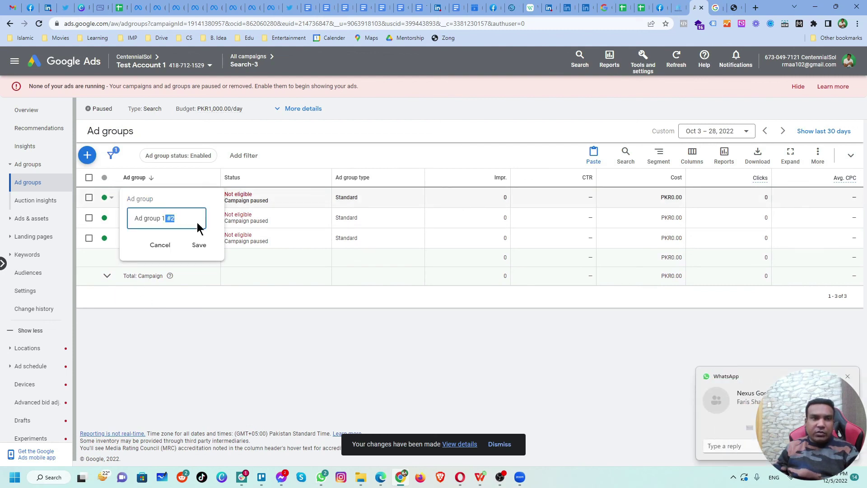
key("BackSpace")
key("BackSpace")
key("BackSpace")
type("3")
left_click(189, 245)
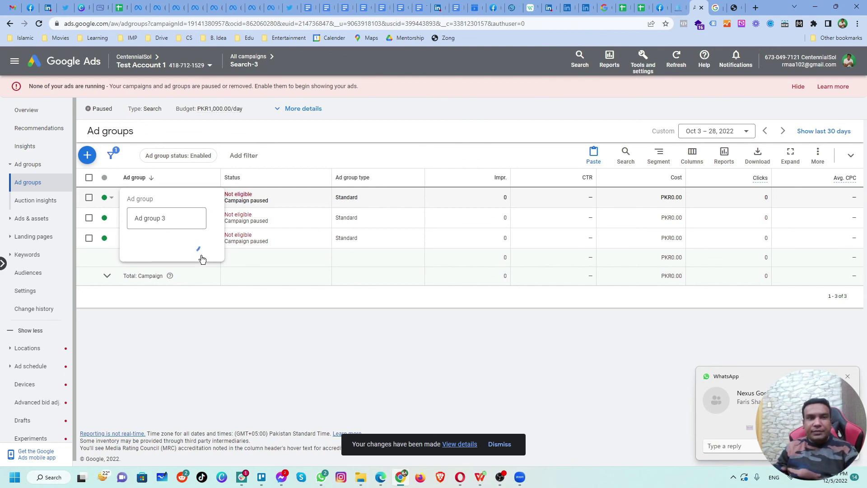
Step: Open Ad group 3's search keywords and permanently remove all of them
left_click(134, 200)
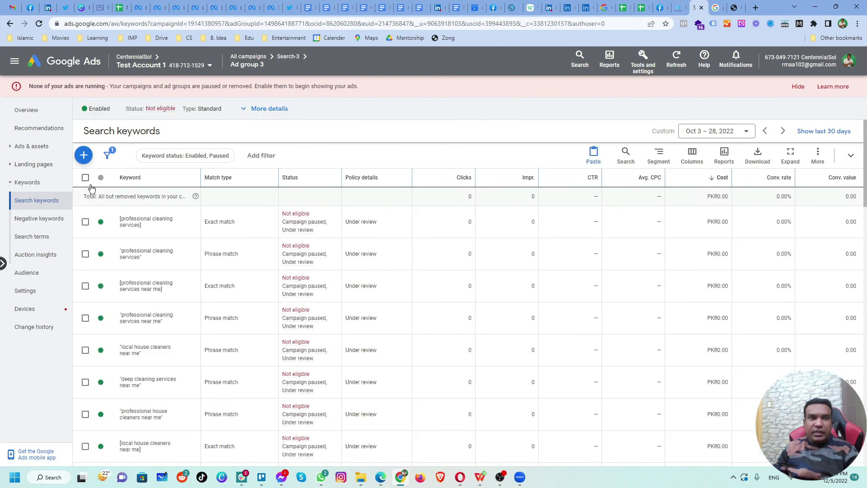
left_click(86, 178)
left_click(149, 156)
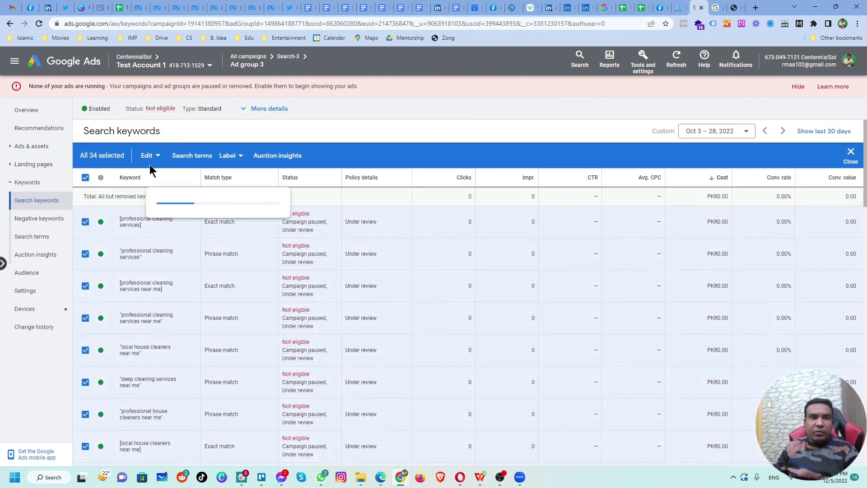
left_click(146, 291)
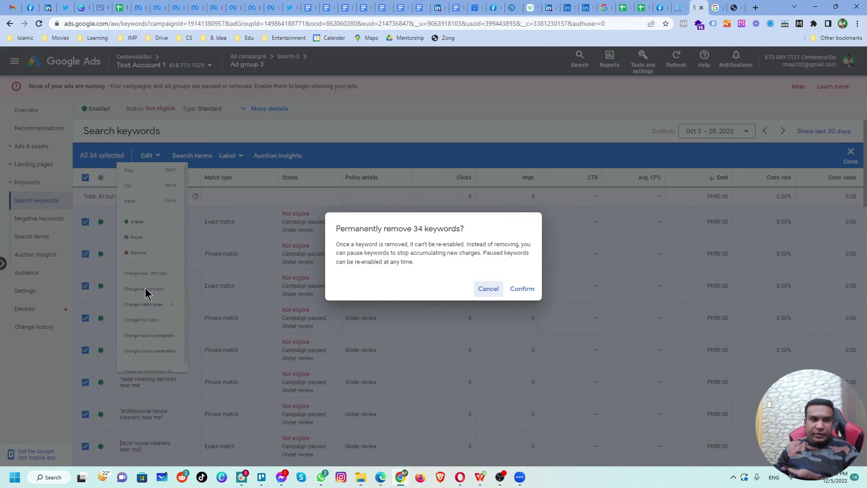
left_click(524, 291)
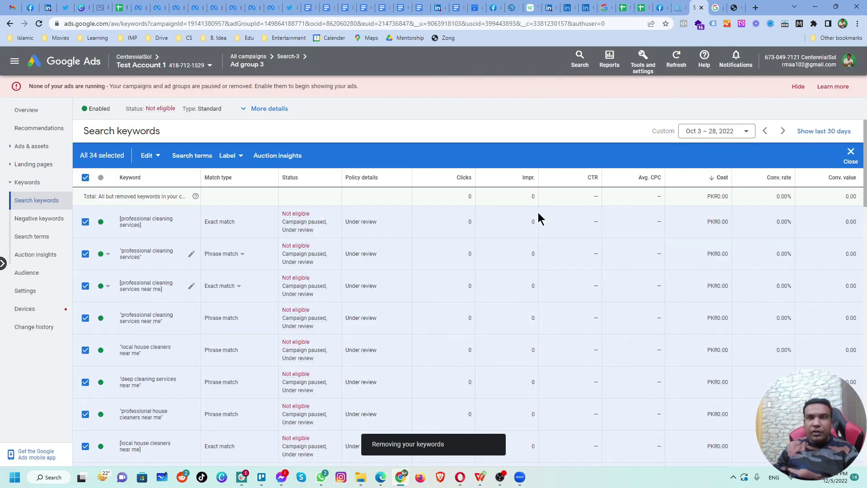
Step: Copy the "bergen county" keywords F6:F18 from the sheet and wrap them in KeywordWrap in place of the old list
left_click(638, 11)
key("ctrl+c")
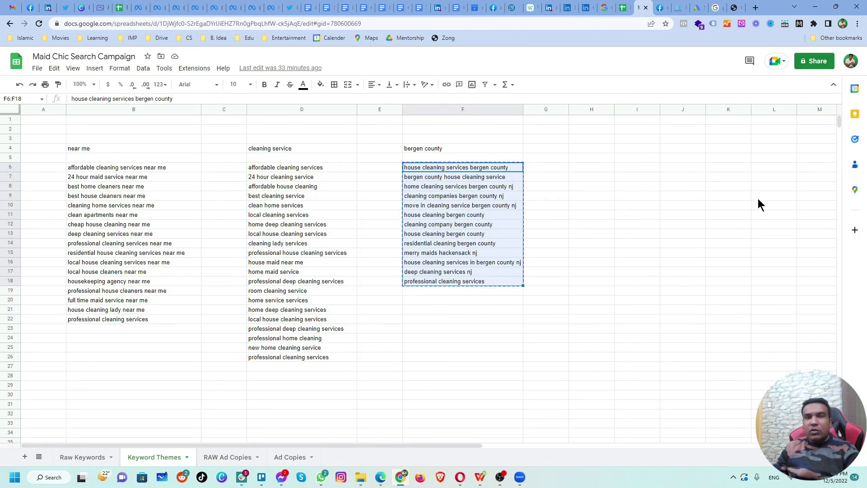
left_click(731, 7)
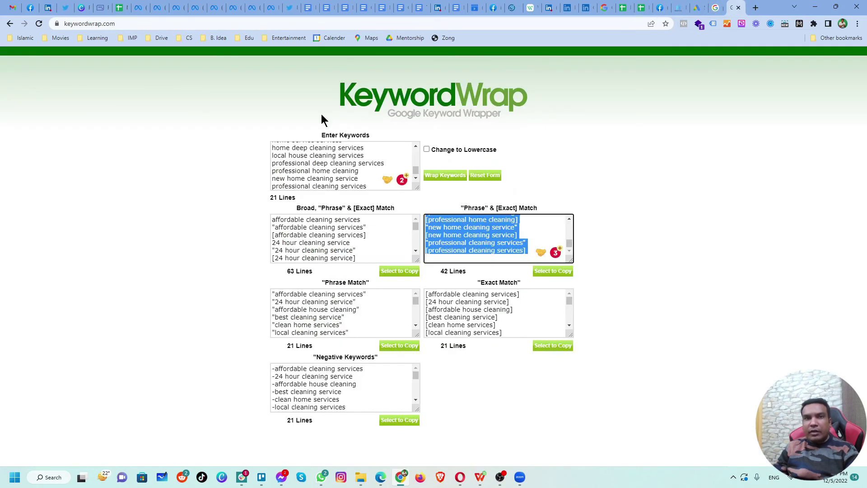
left_click(349, 180)
key("ctrl+a")
key("ctrl+v")
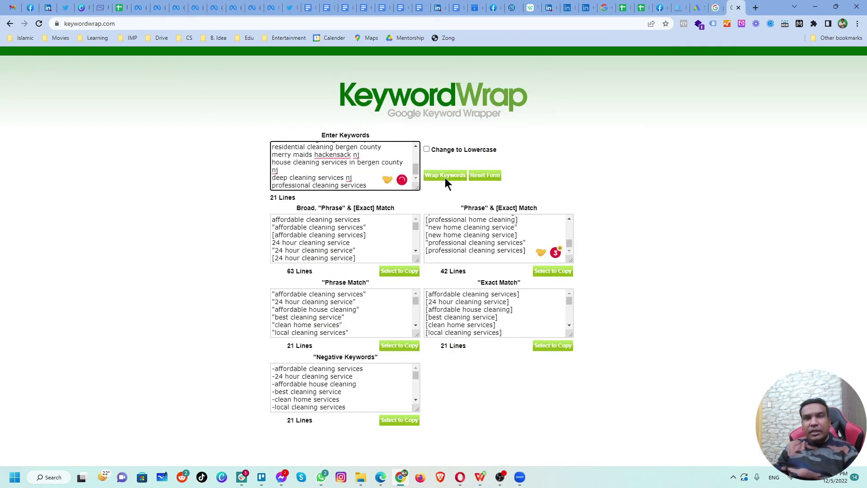
left_click(445, 177)
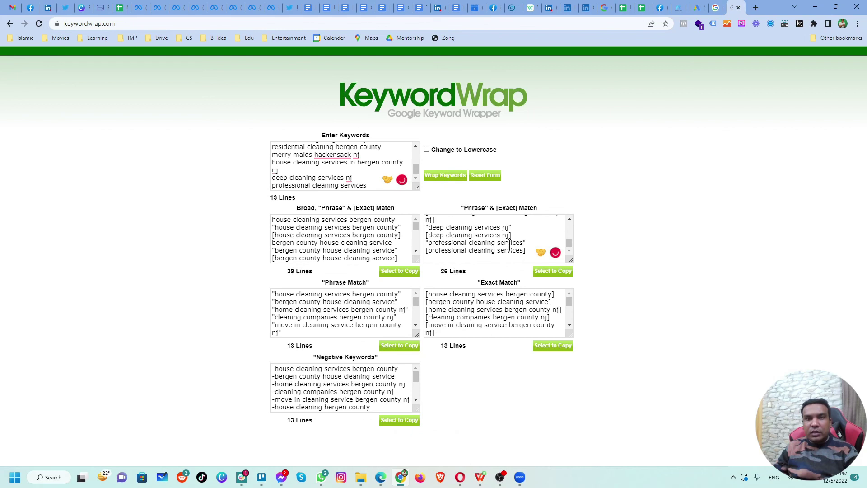
Step: Copy the wrapped "bergen county" phrase and exact match list and save it as Ad group 3's keywords in Google Ads
left_click(554, 272)
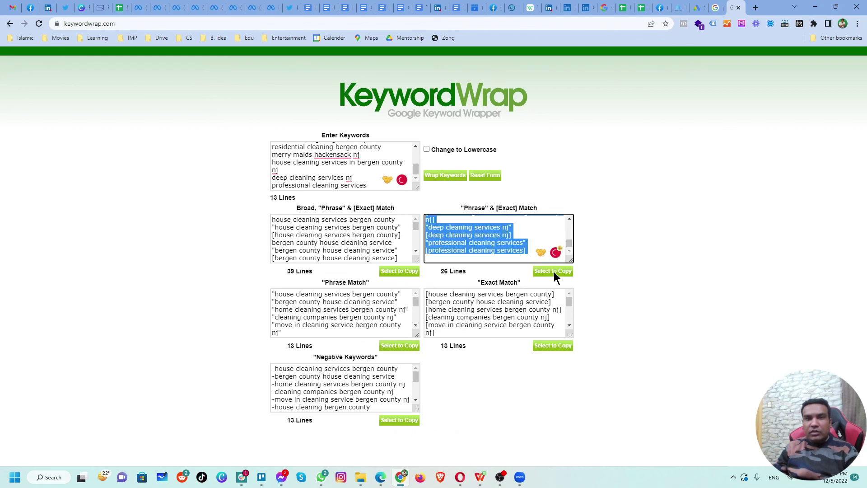
left_click(698, 8)
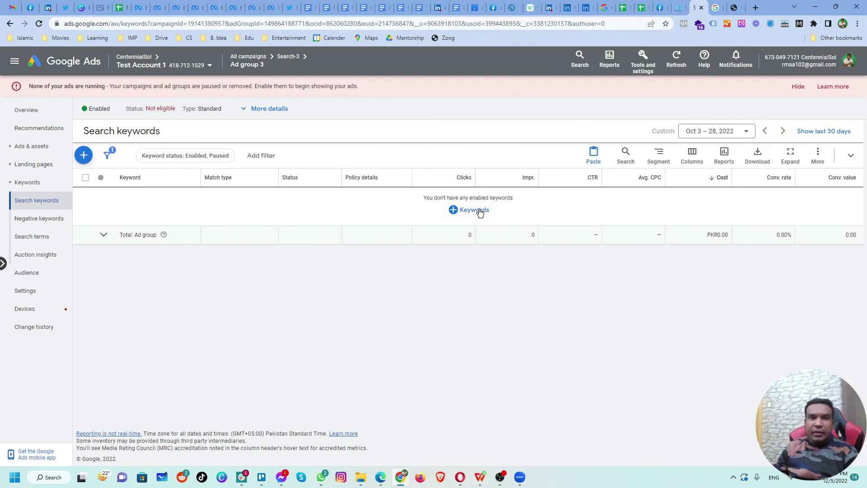
left_click(472, 210)
left_click(233, 233)
key("ctrl+v")
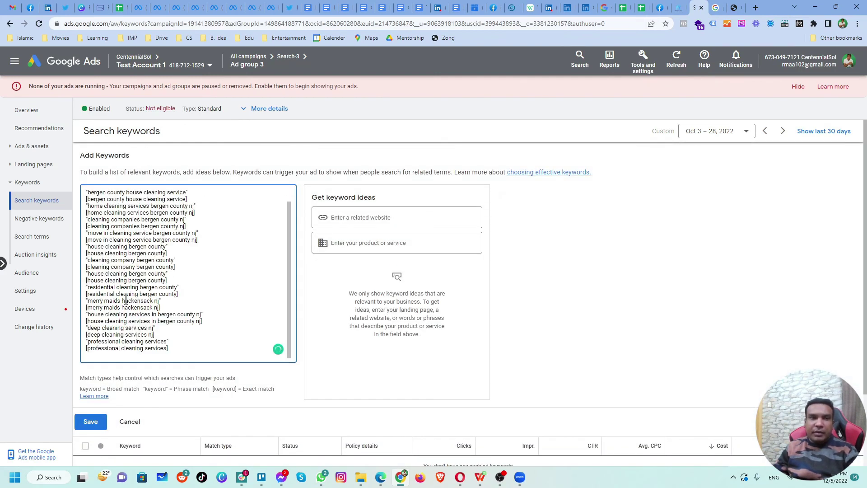
left_click(98, 421)
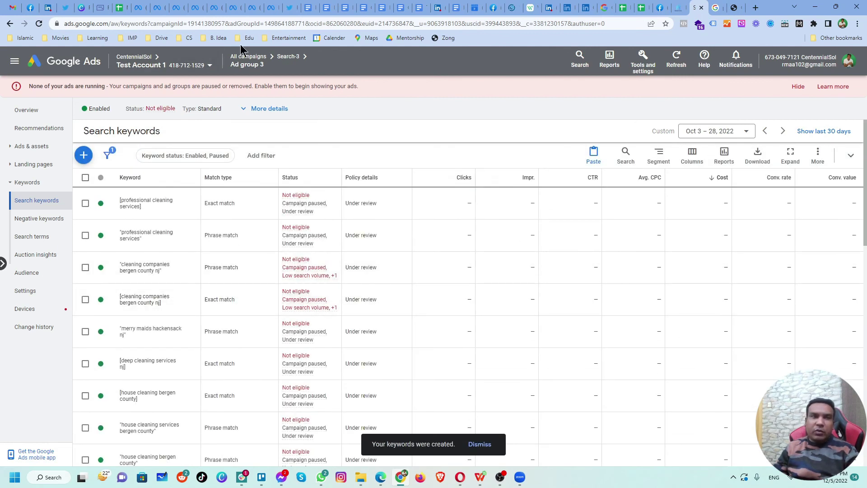
Step: Review the Search-3 campaign's ad groups and the ads in each of them, and return to all campaigns
mouse_move(271, 56)
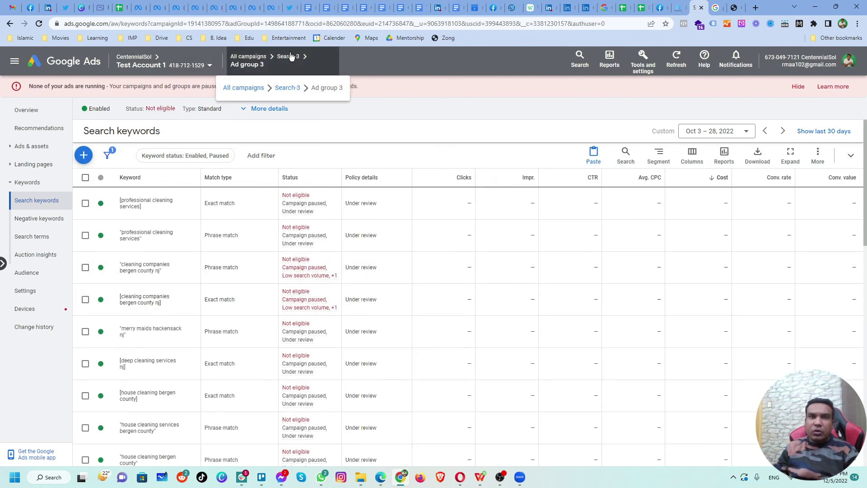
left_click(260, 58)
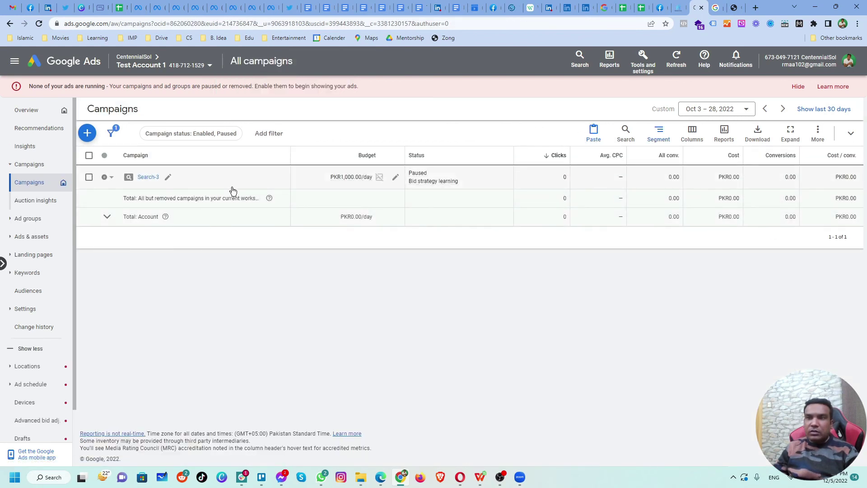
left_click(144, 178)
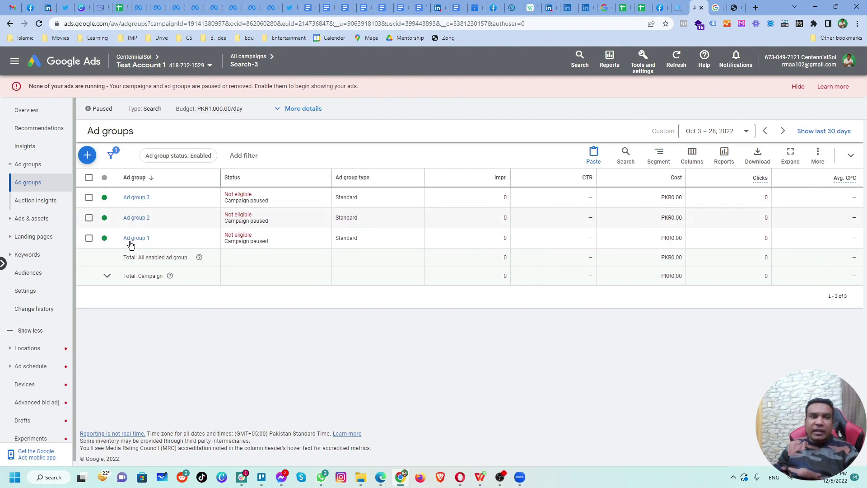
left_click(43, 225)
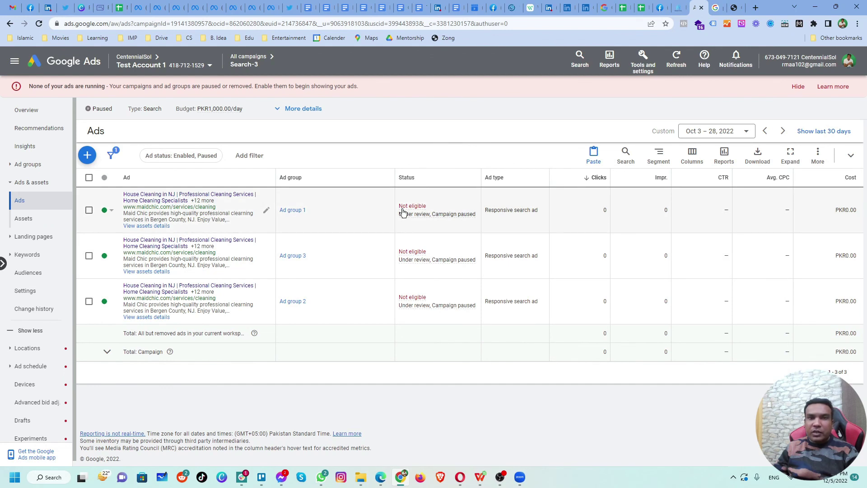
mouse_move(411, 211)
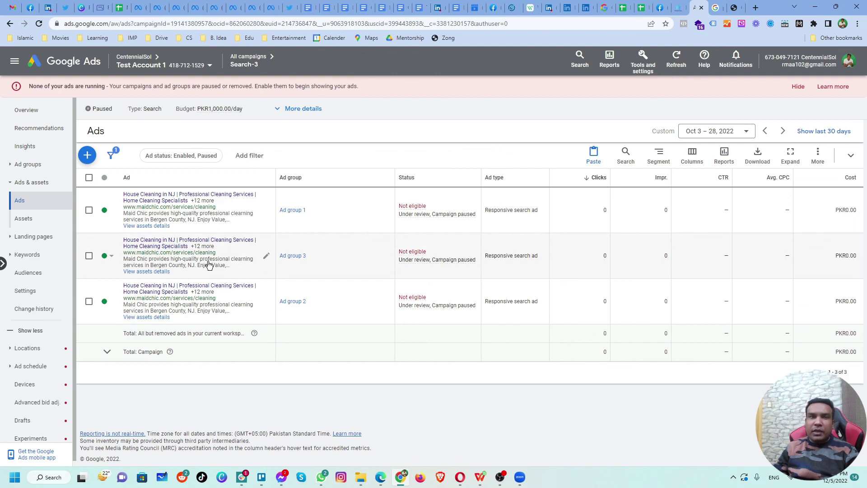
left_click(248, 60)
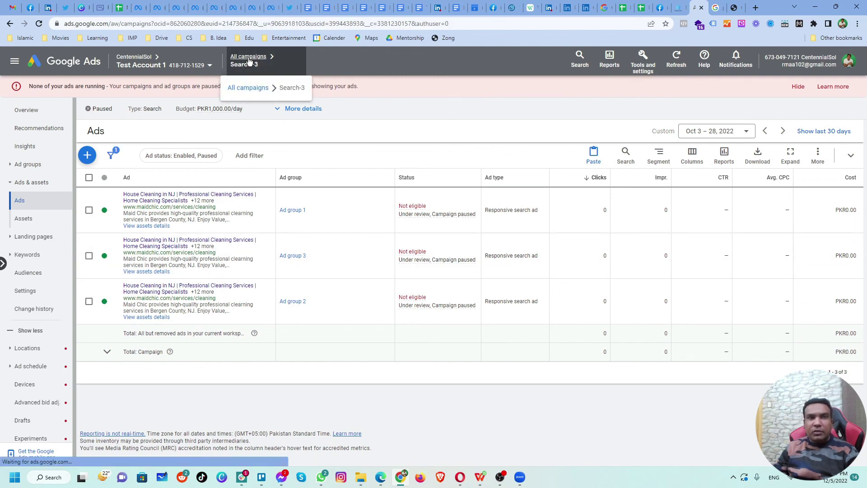